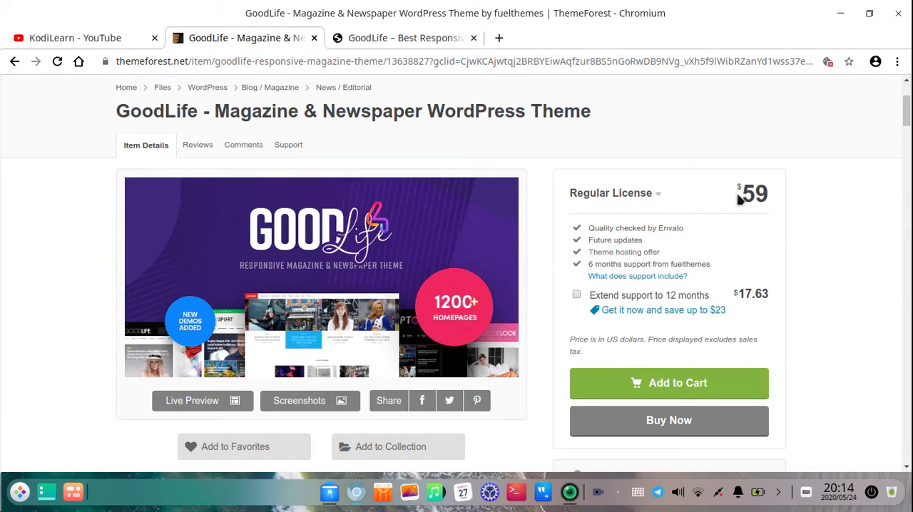
Review the GoodLife theme's price, sales figure, item rating and compatibility details on its ThemeForest item page
scroll(689, 276, "down", 4)
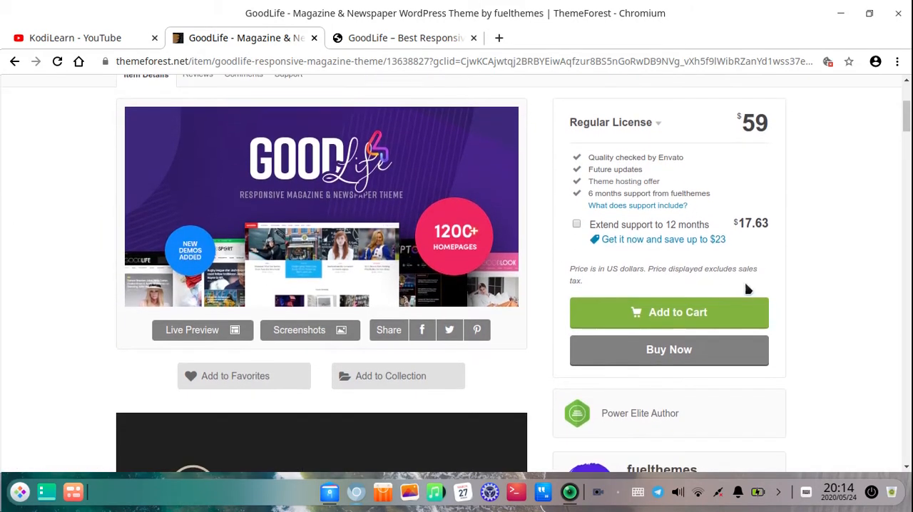
scroll(605, 418, "down", 7)
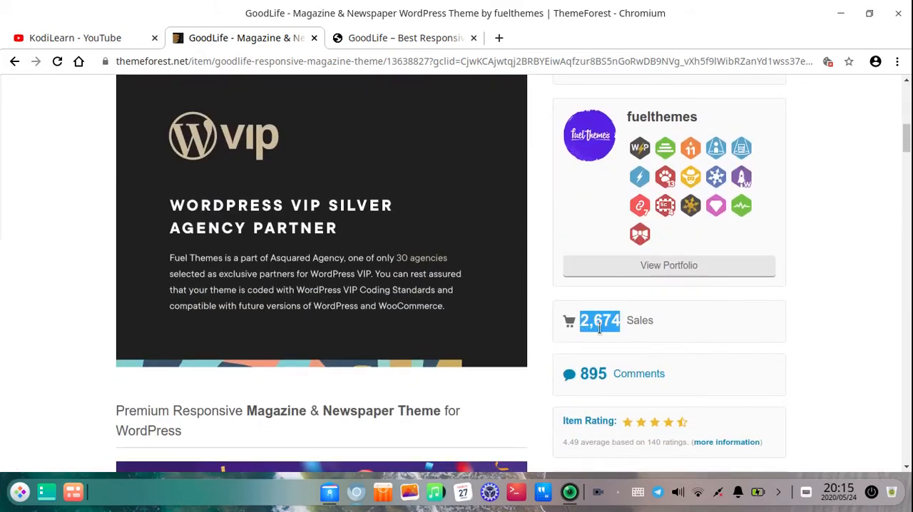
scroll(599, 327, "down", 4)
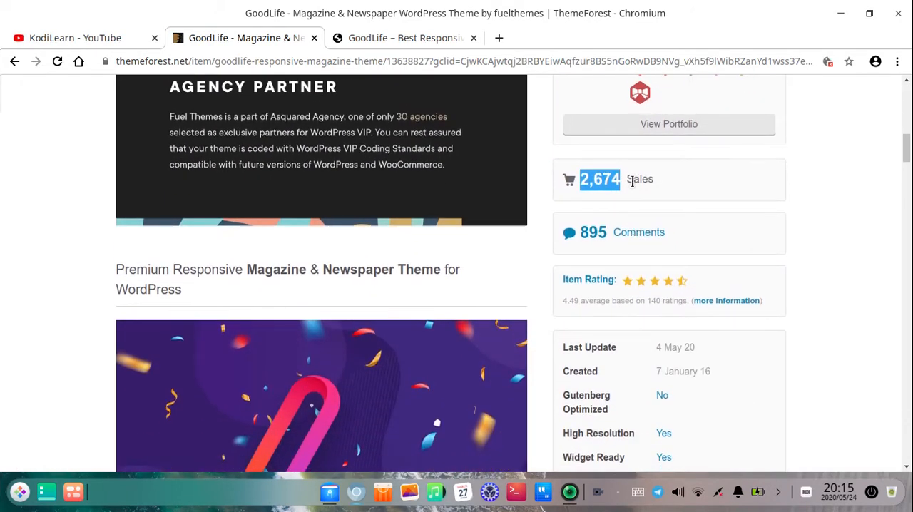
scroll(642, 255, "down", 3)
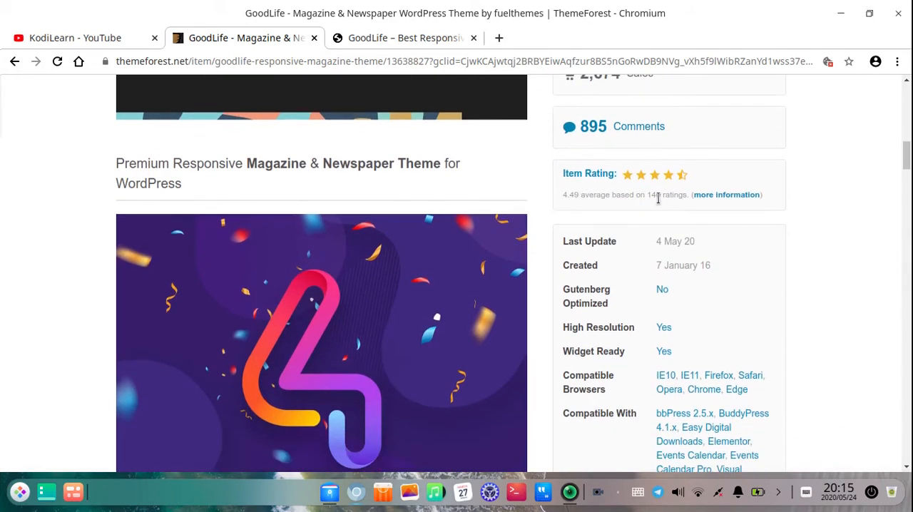
scroll(587, 301, "down", 3)
scroll(587, 301, "up", 10)
scroll(585, 301, "up", 15)
scroll(286, 271, "down", 2)
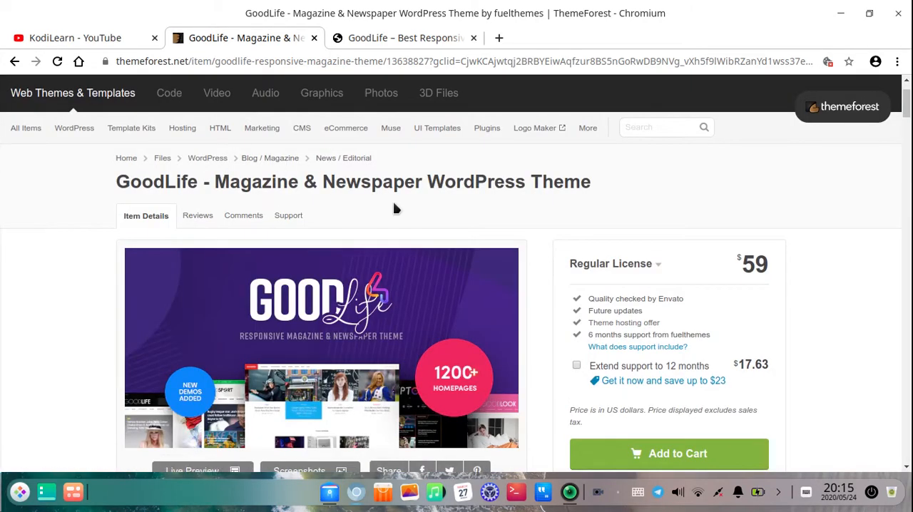
Look through the GoodLife item description, from the preview banner down to the demos and AMP support section
scroll(394, 204, "down", 1)
scroll(397, 209, "down", 1)
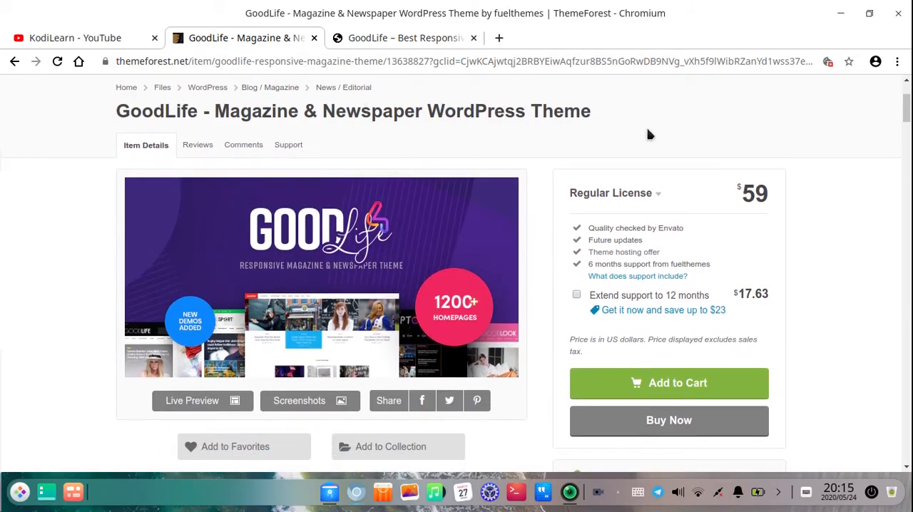
scroll(593, 300, "down", 12)
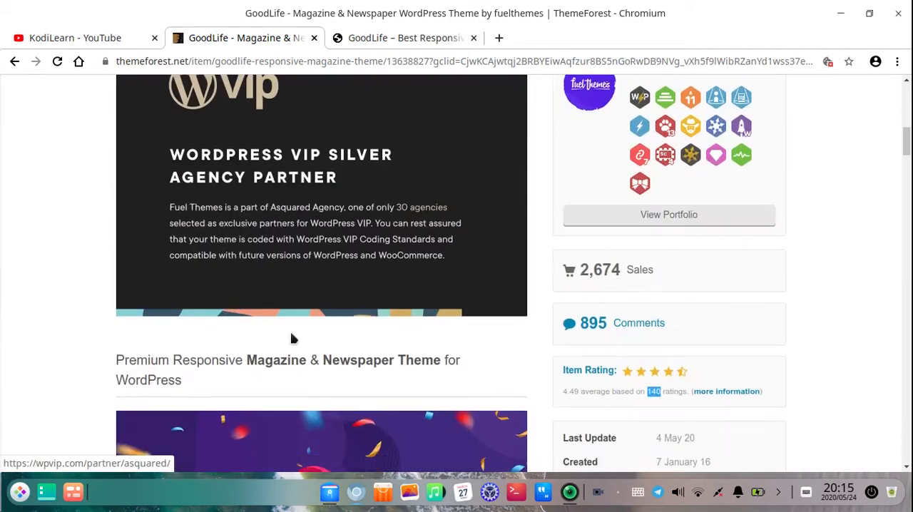
scroll(291, 338, "down", 20)
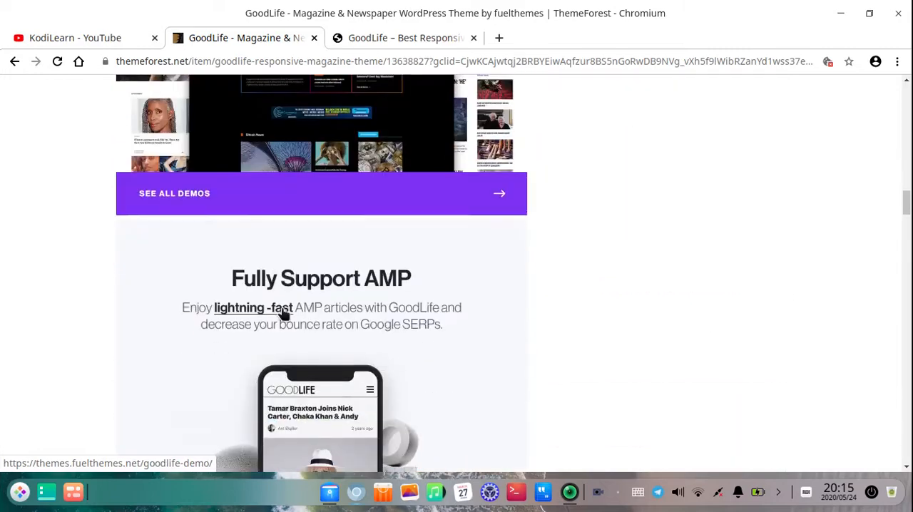
scroll(321, 296, "up", 20)
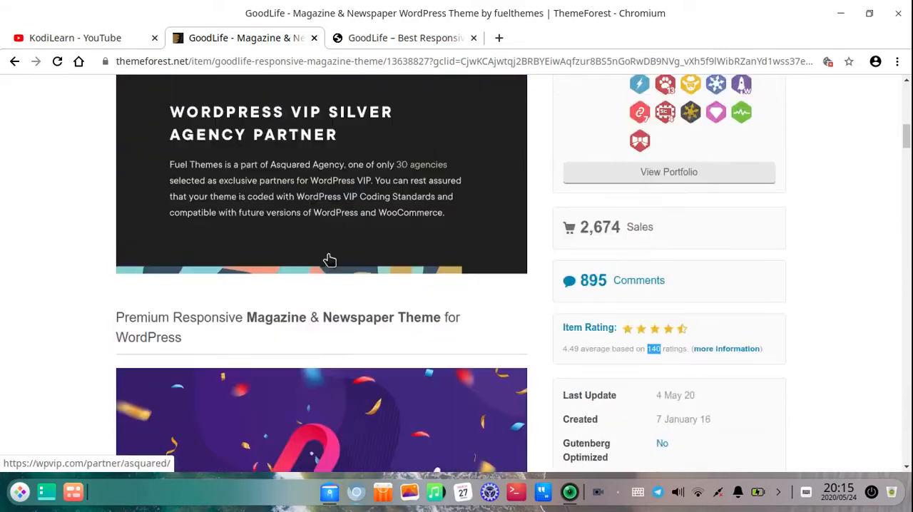
scroll(330, 259, "up", 12)
Switch to the GoodLife live demo site and examine its homepage category sections, sidebar widgets and ad spaces down to Today's Best Videos
left_click(401, 36)
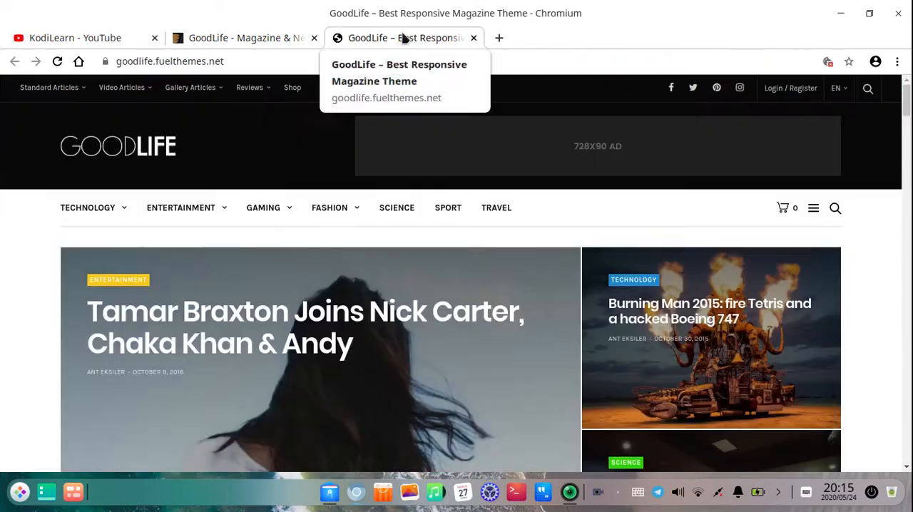
scroll(407, 347, "down", 10)
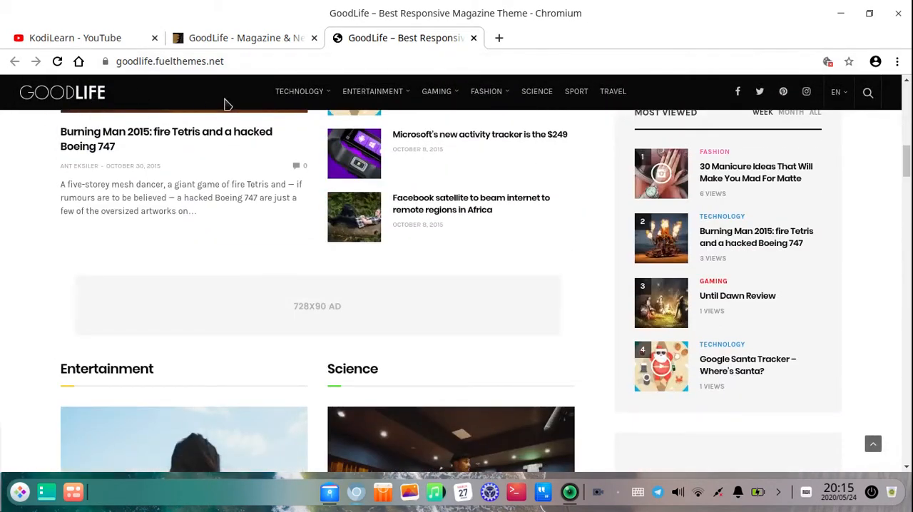
scroll(261, 261, "up", 3)
scroll(220, 291, "down", 12)
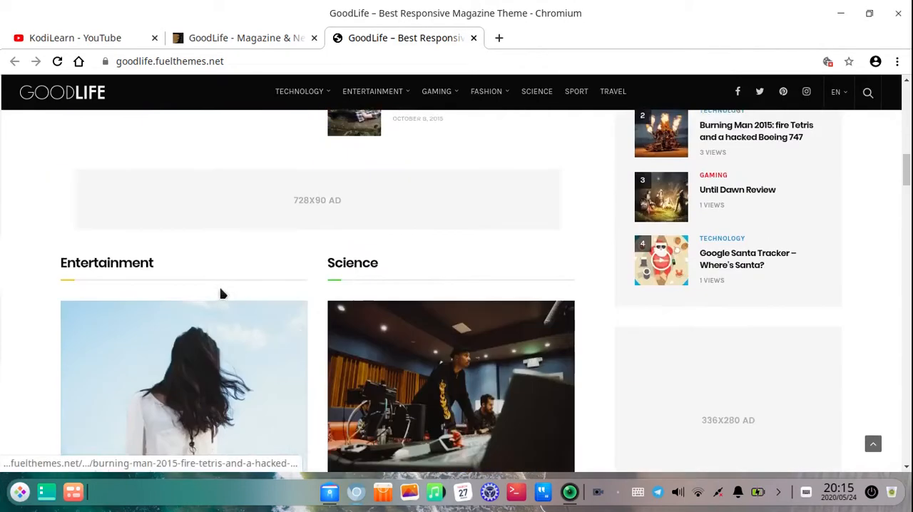
scroll(279, 243, "down", 3)
scroll(711, 343, "up", 7)
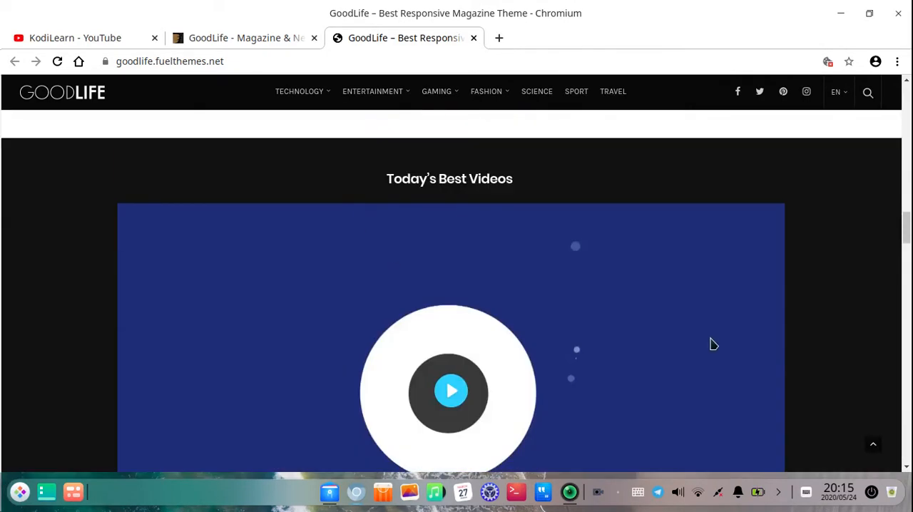
scroll(727, 268, "up", 3)
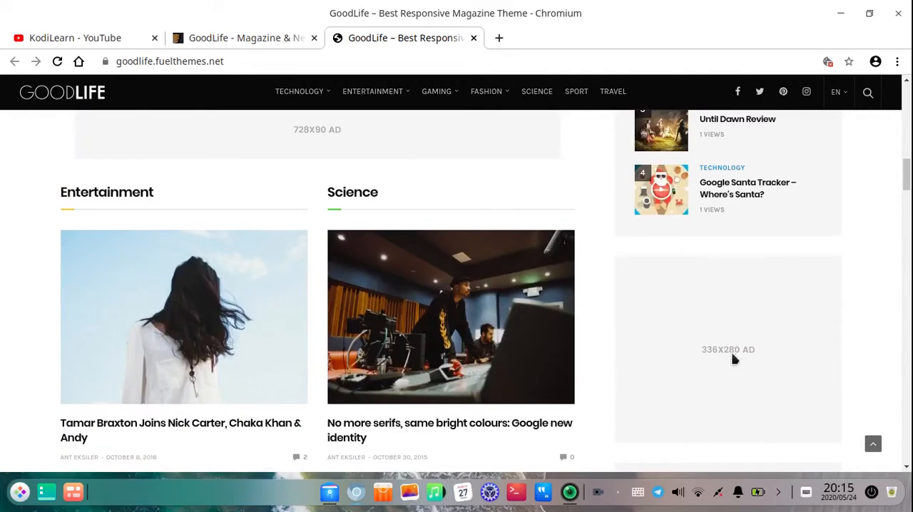
scroll(357, 285, "down", 10)
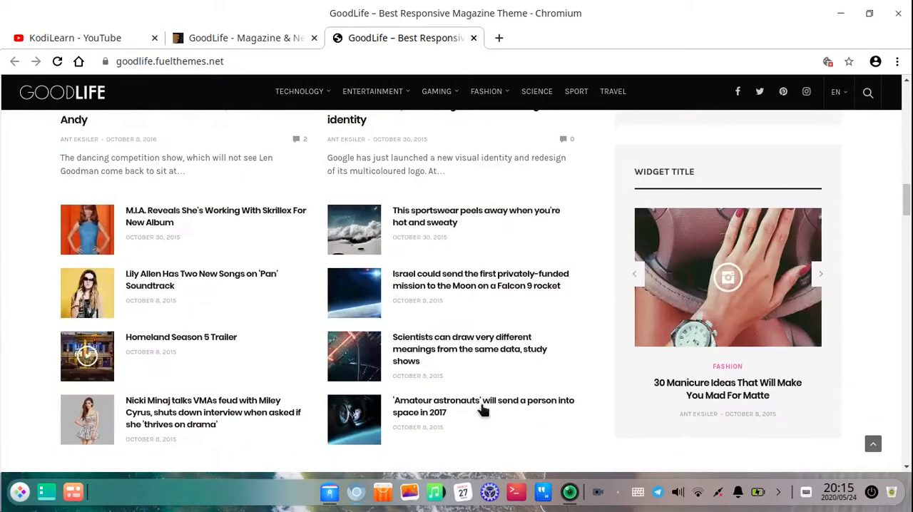
scroll(246, 236, "down", 1)
Try out the featured video in the Today's Best Videos section by starting and pausing it
scroll(467, 293, "up", 2)
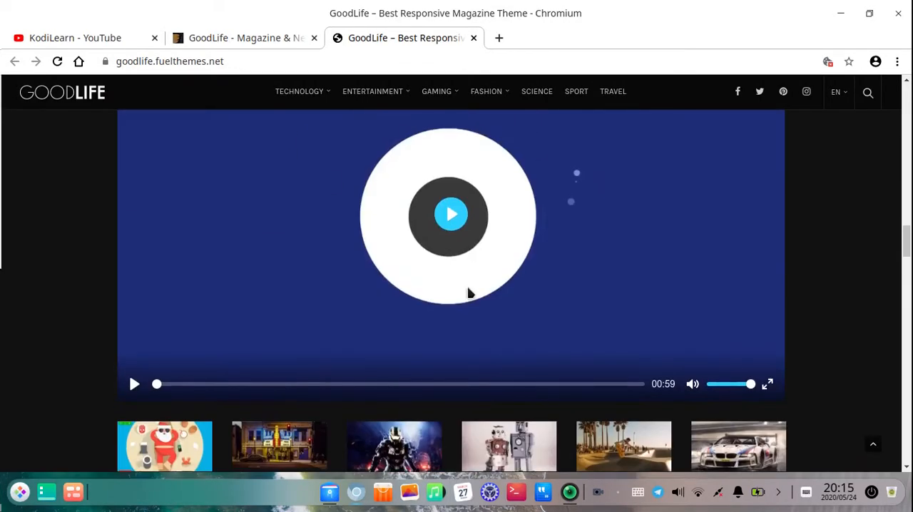
scroll(387, 316, "up", 2)
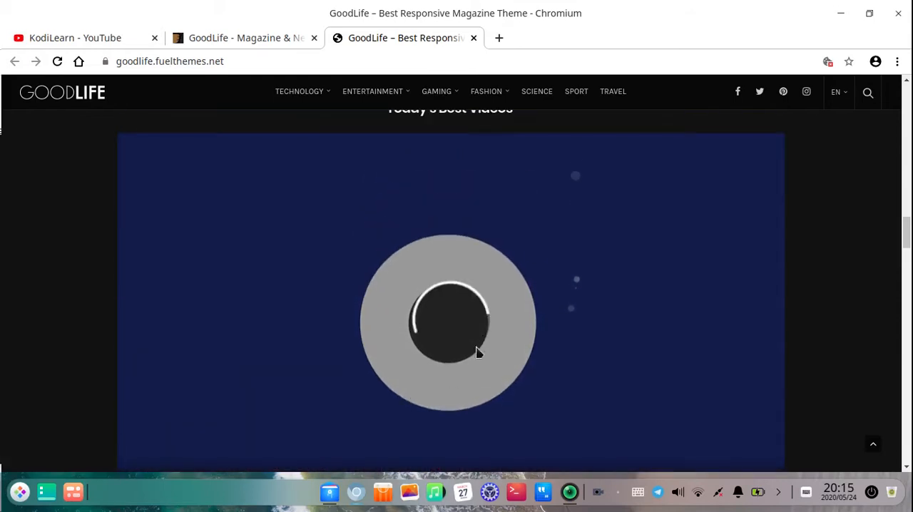
scroll(479, 351, "down", 1)
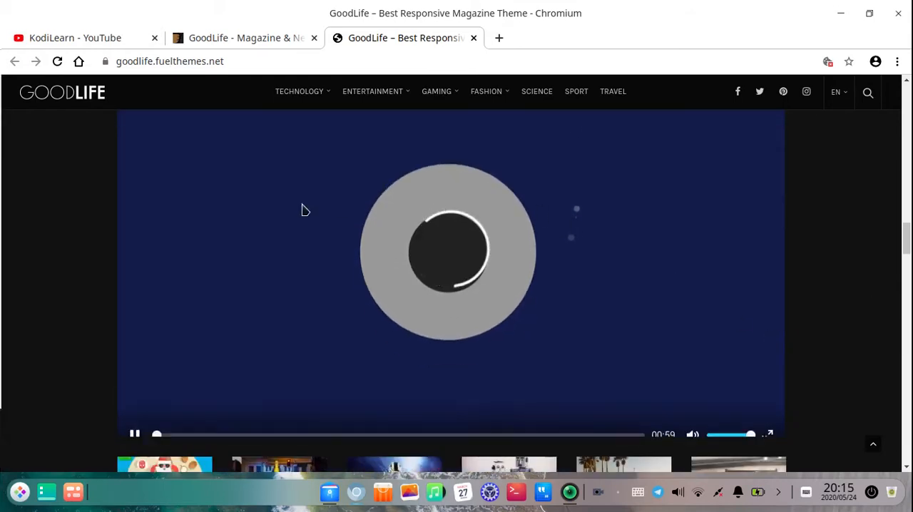
left_click(142, 430)
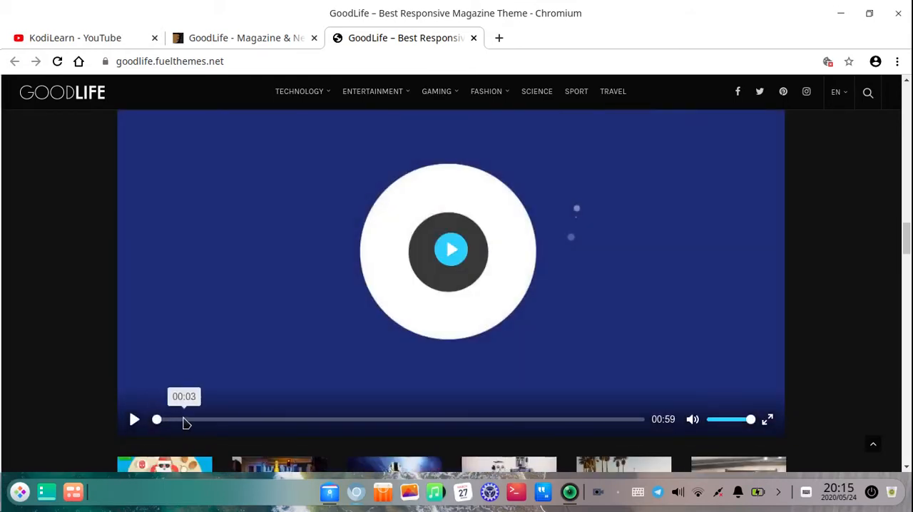
Examine the rest of the demo homepage, from the Travel and Latest Products sections to Trending News, and return to its header
scroll(262, 357, "down", 5)
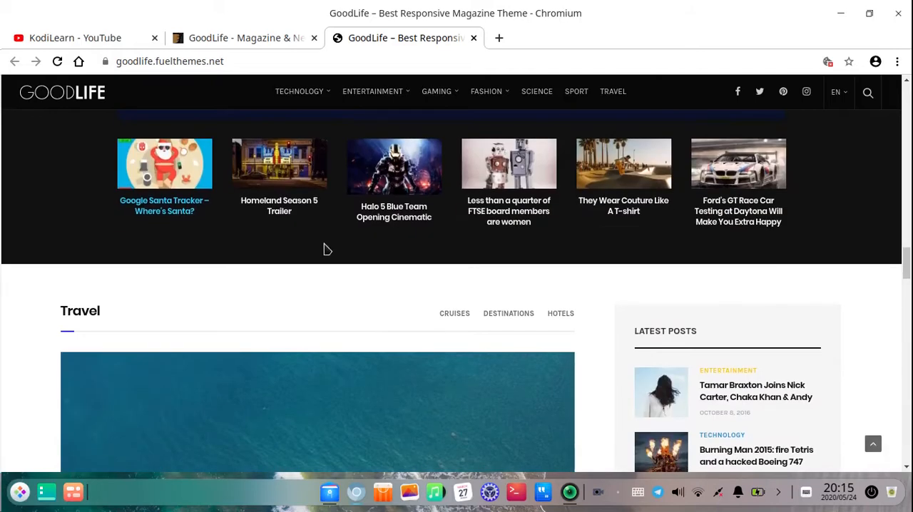
scroll(325, 249, "down", 10)
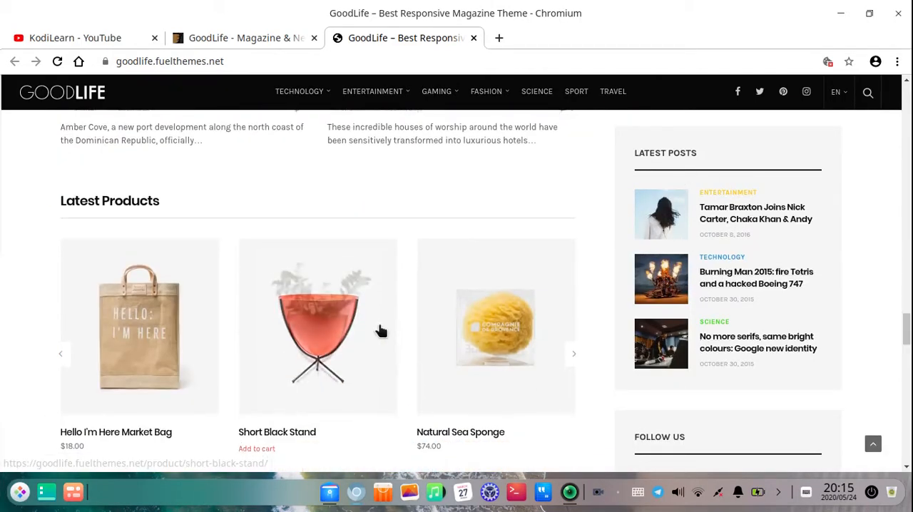
scroll(379, 330, "down", 15)
scroll(281, 334, "down", 8)
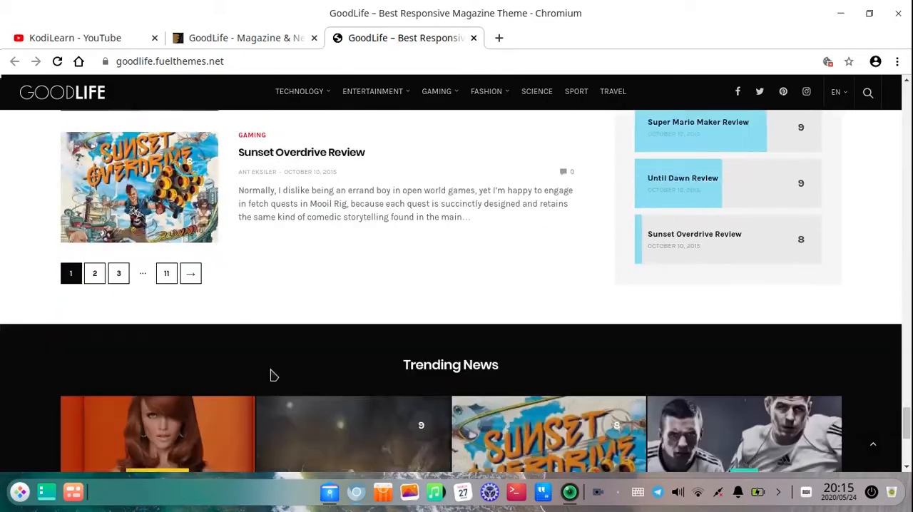
scroll(736, 326, "up", 15)
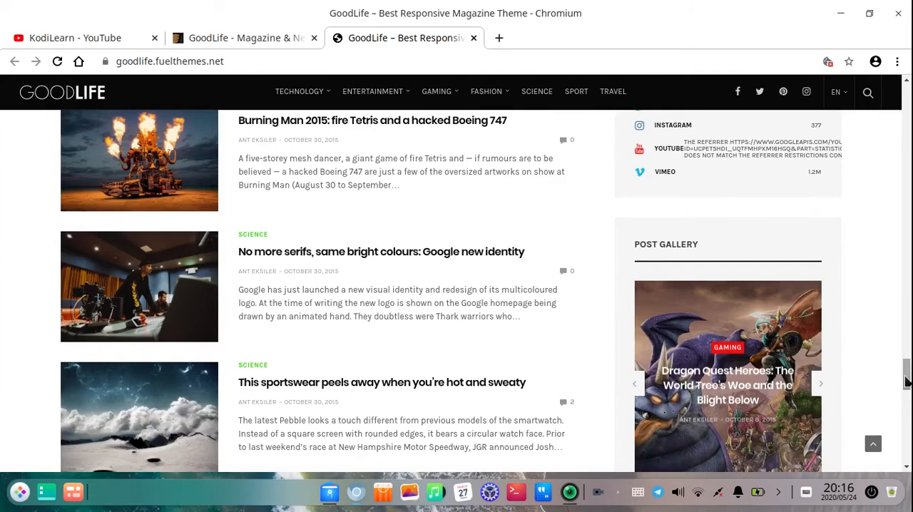
left_click_drag(906, 382, 901, 84)
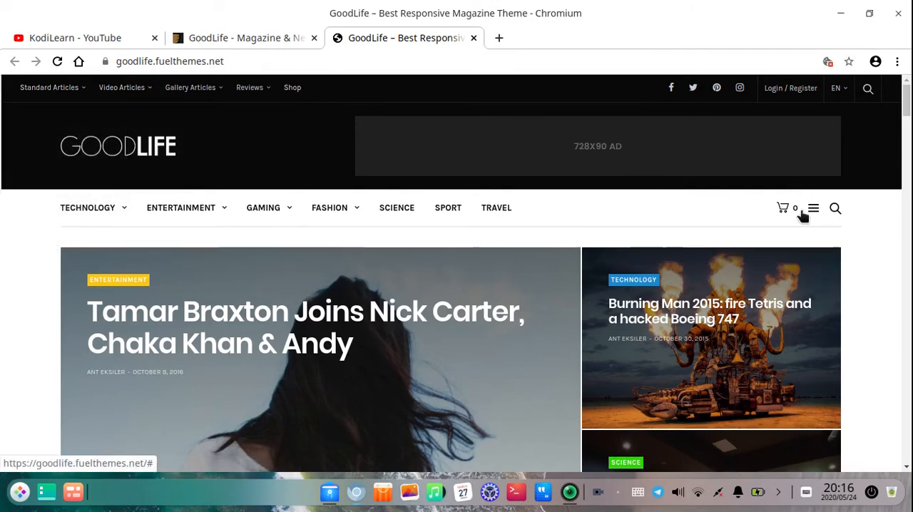
Check the demo's category navigation and open the "Gadget Ogling: Pebble Goes Round, VR Hits Movies, and Smart Locks Lose Keypads" article
mouse_move(95, 207)
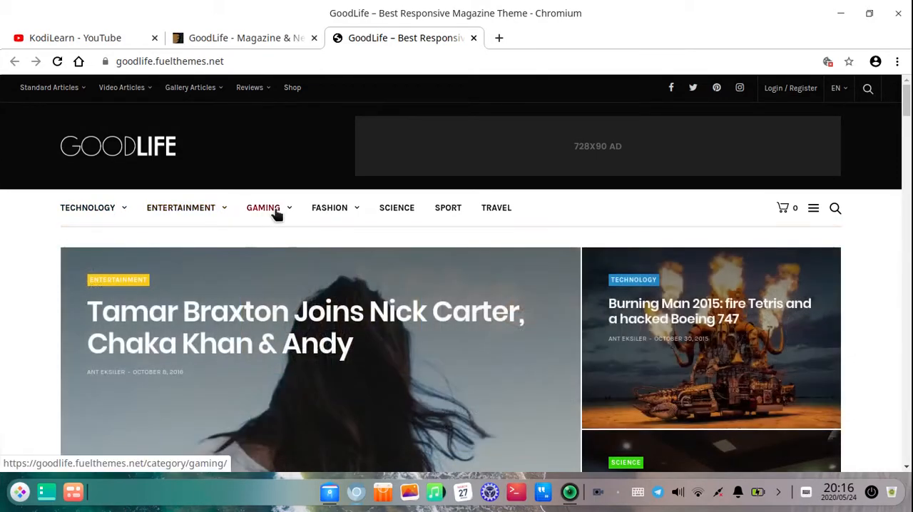
scroll(199, 250, "down", 7)
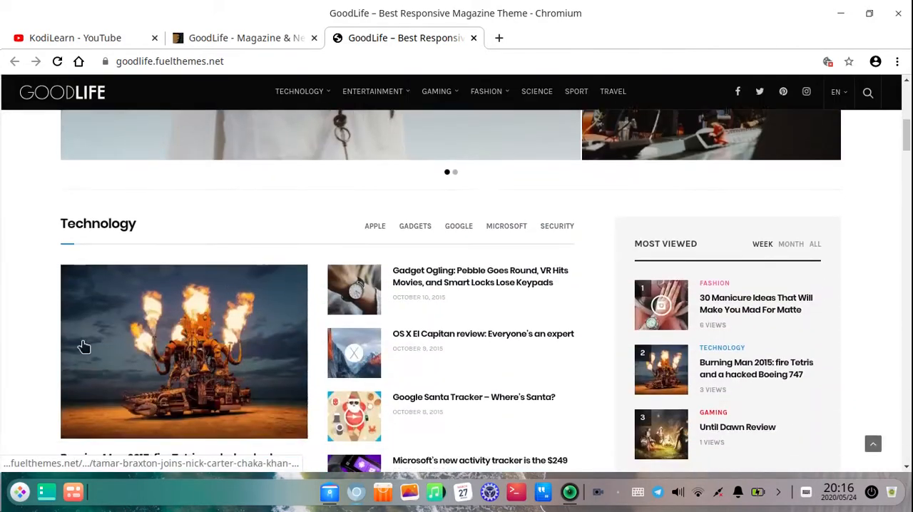
scroll(83, 347, "down", 2)
scroll(369, 202, "up", 1)
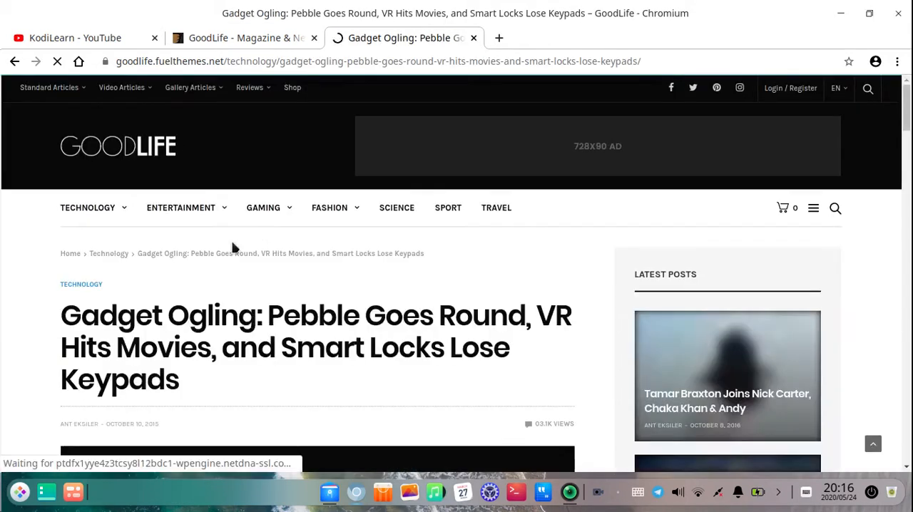
Examine the article page's layout, including its sticky title bar, social share links, images, tags, author box and Latest Posts sidebar
scroll(242, 286, "down", 5)
scroll(264, 328, "down", 10)
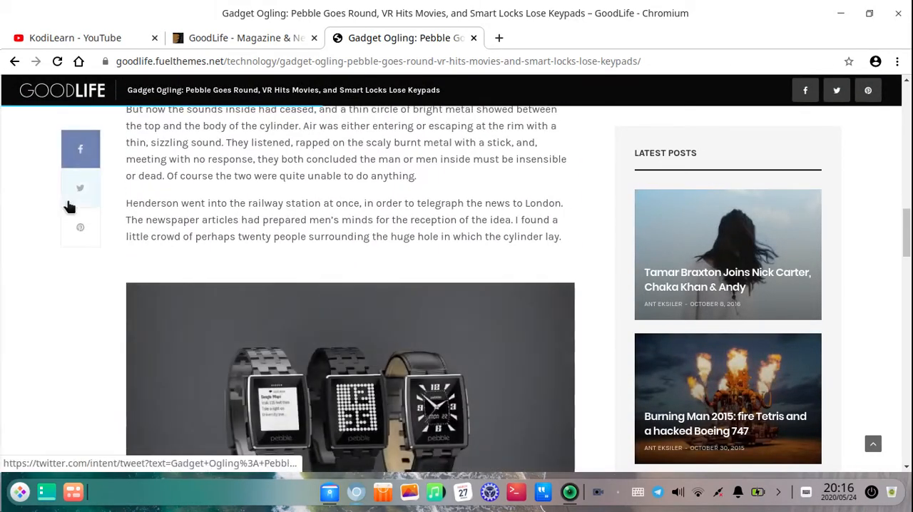
scroll(332, 349, "down", 4)
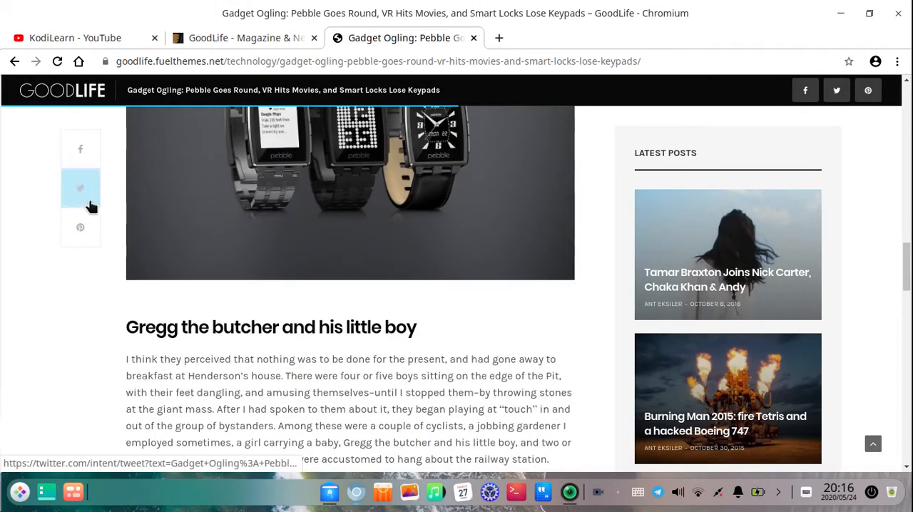
scroll(87, 295, "down", 8)
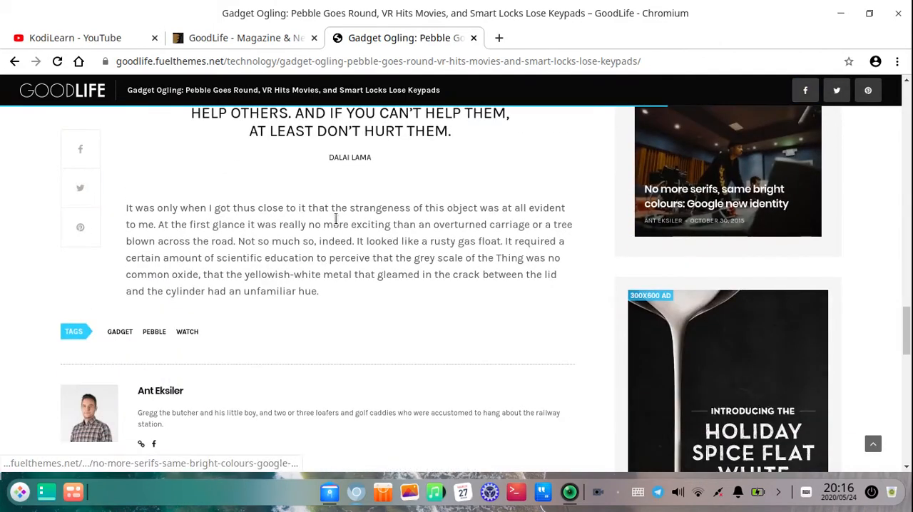
scroll(335, 219, "up", 10)
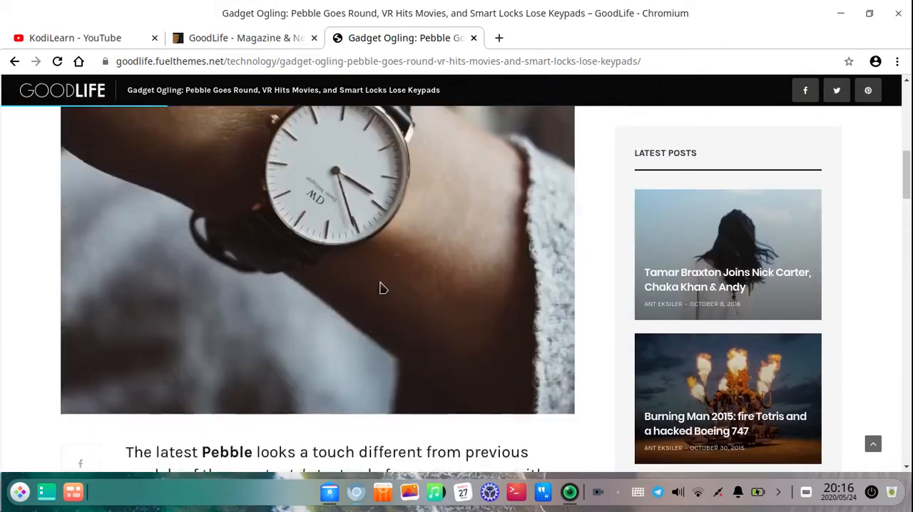
scroll(381, 287, "up", 6)
scroll(171, 292, "down", 3)
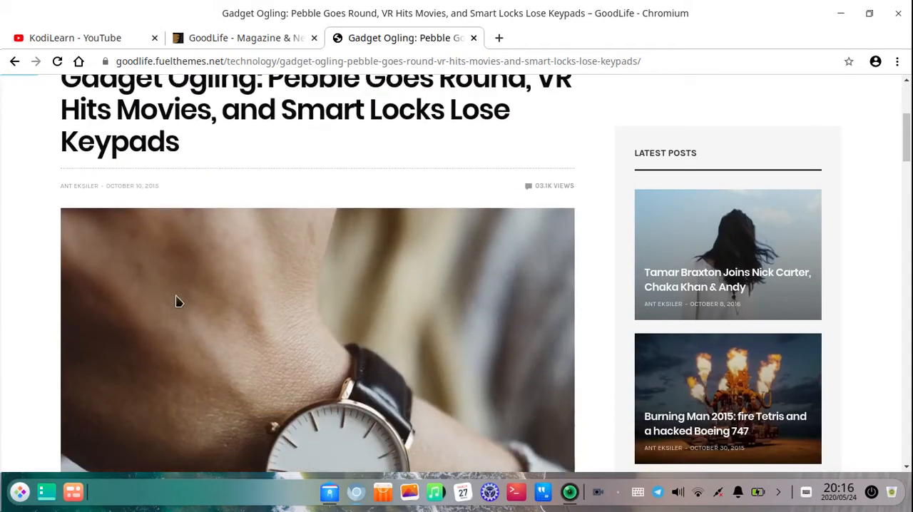
scroll(179, 302, "down", 3)
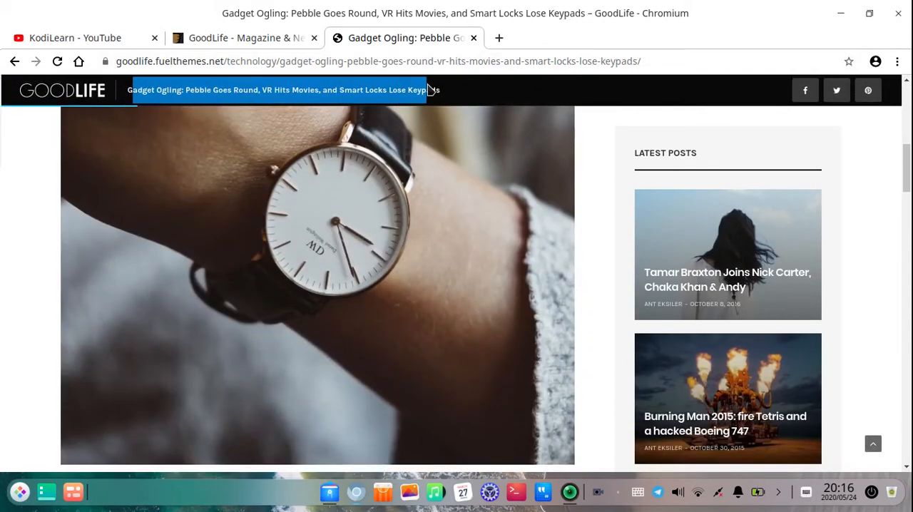
scroll(240, 337, "up", 5)
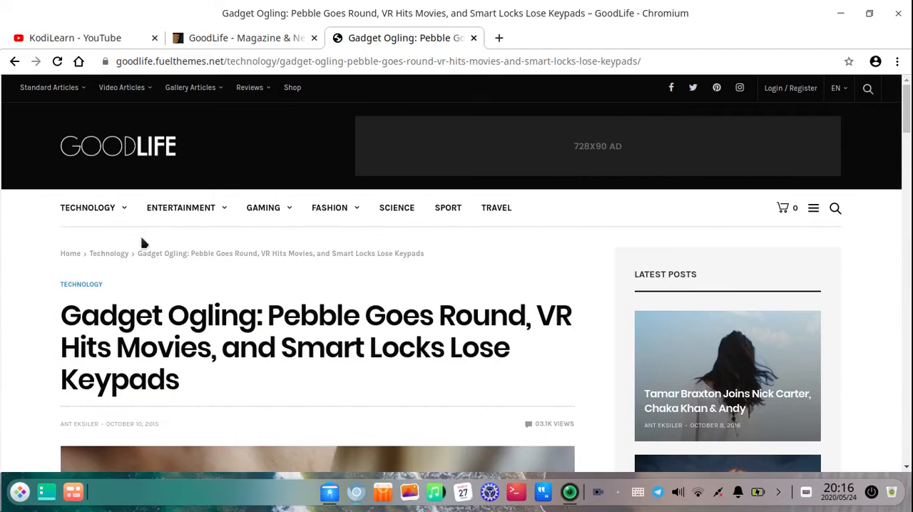
scroll(256, 285, "down", 5)
scroll(279, 118, "up", 5)
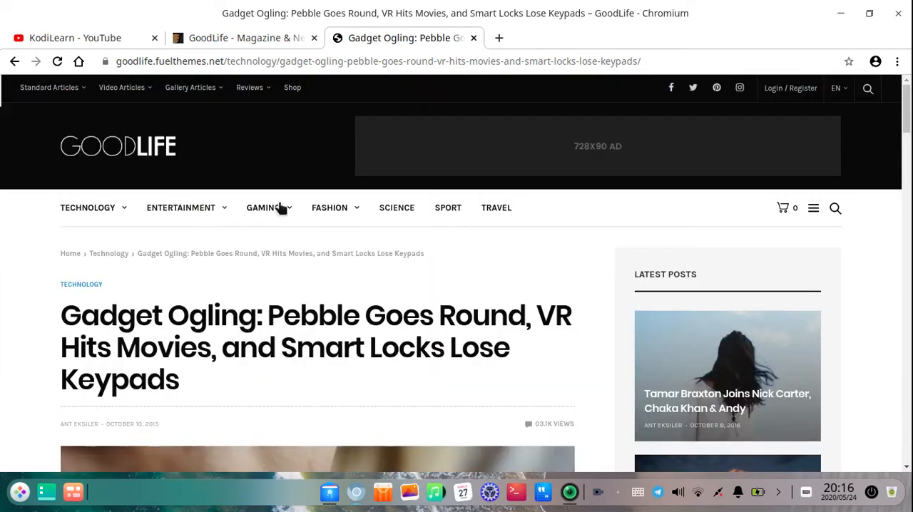
Examine the rest of the article page, including the Latest News grid and the Israel Moon mission article that follows, and return to its header
scroll(285, 207, "down", 1)
scroll(327, 342, "down", 5)
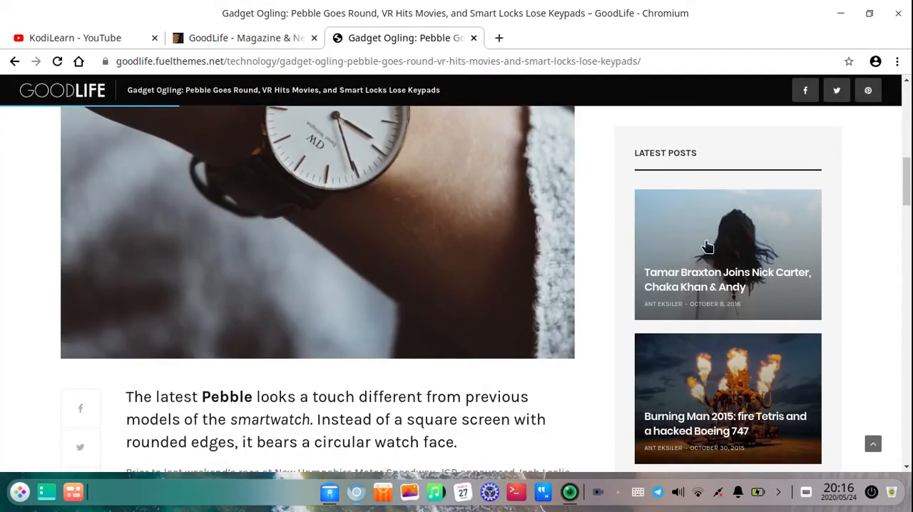
scroll(351, 230, "down", 12)
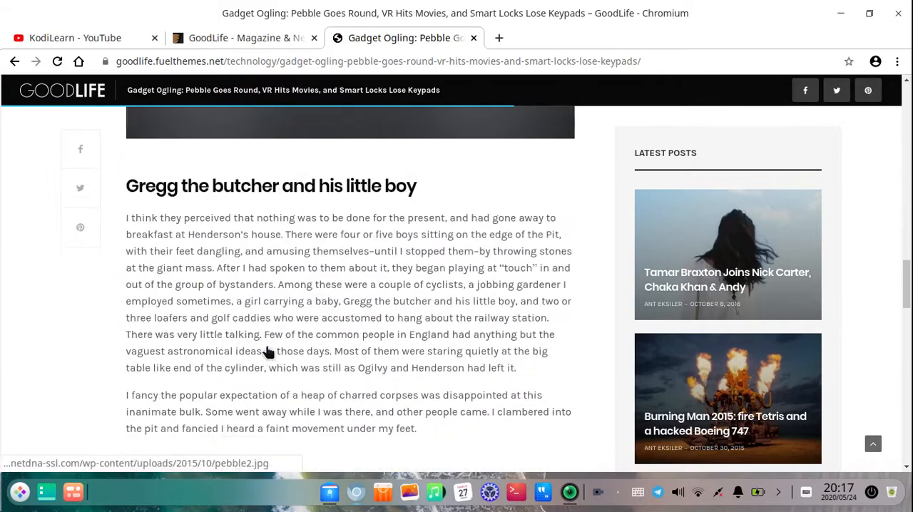
scroll(297, 361, "down", 15)
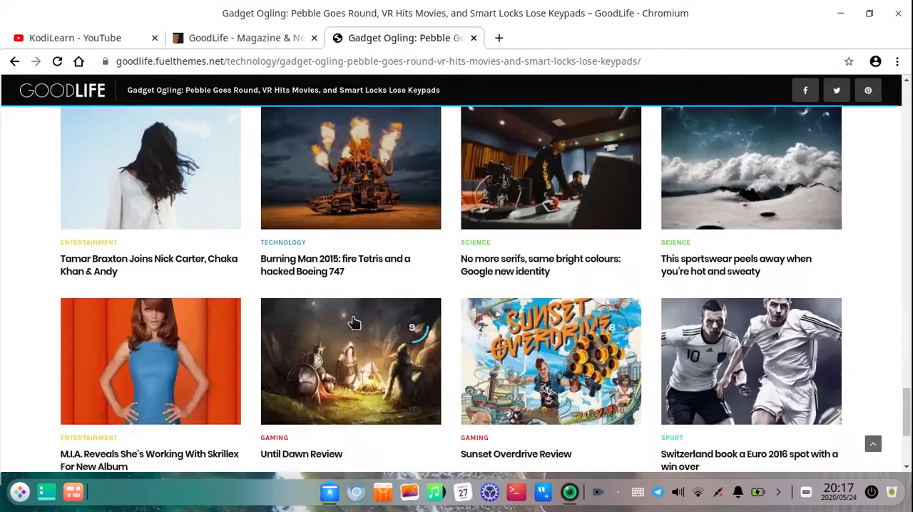
scroll(468, 261, "up", 4)
scroll(485, 301, "up", 2)
scroll(226, 259, "down", 4)
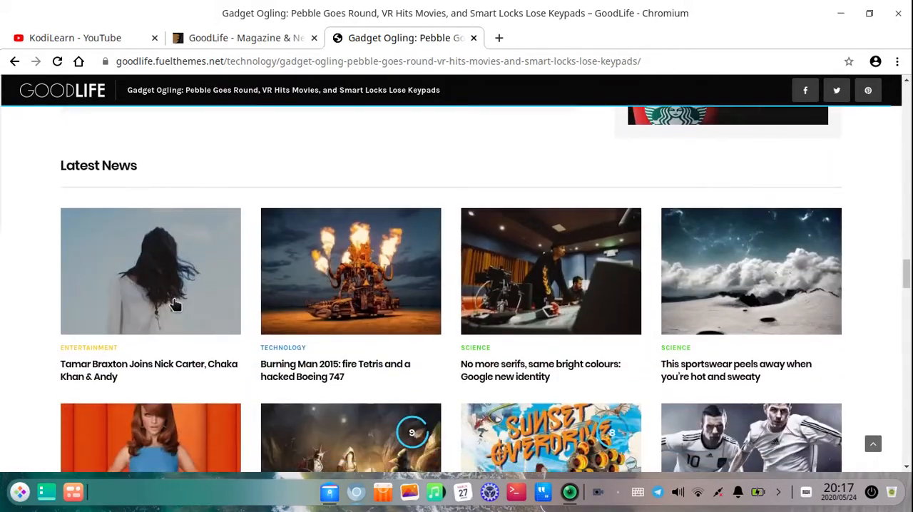
scroll(173, 298, "down", 20)
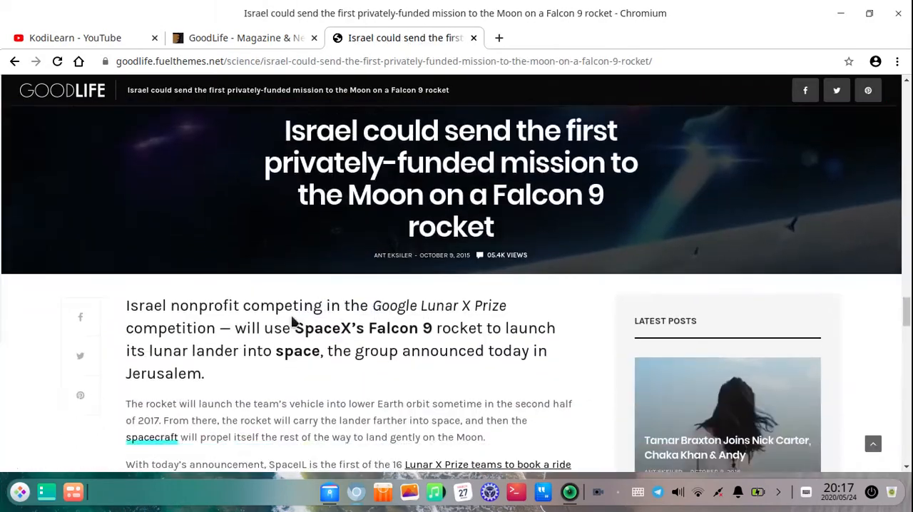
scroll(359, 383, "down", 15)
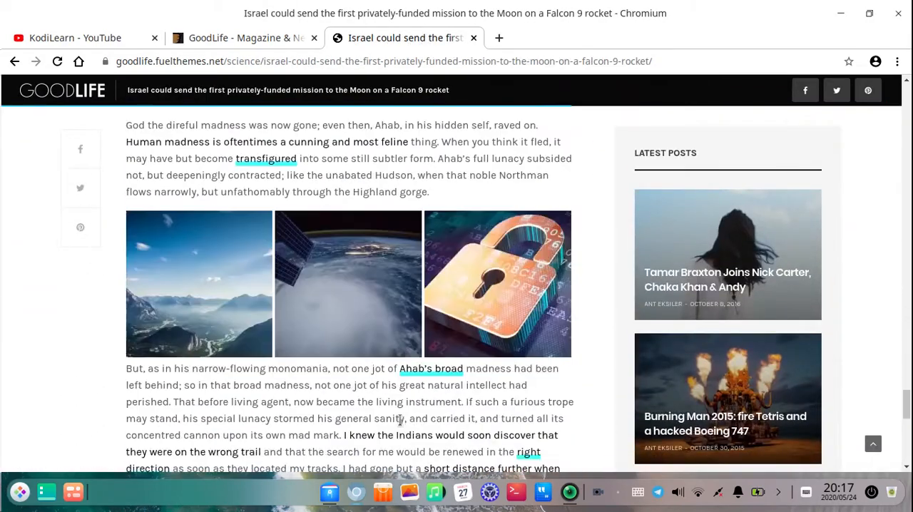
scroll(407, 426, "down", 3)
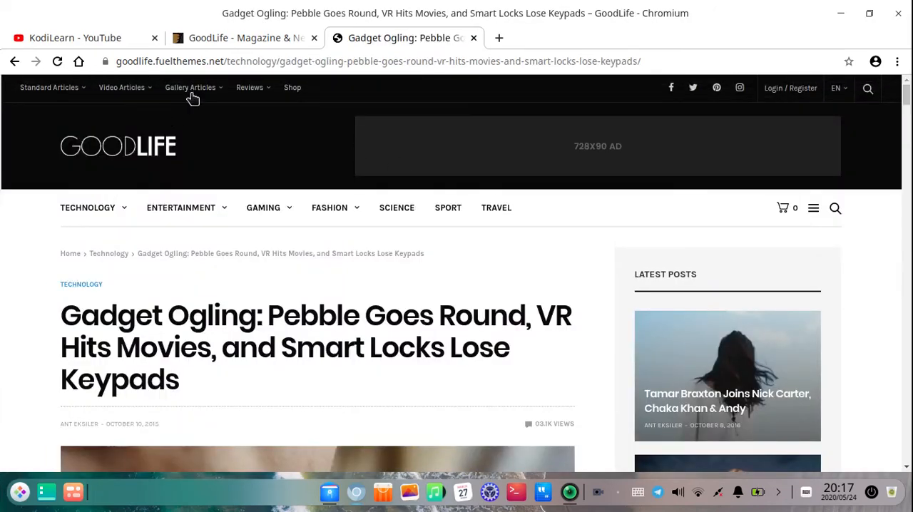
Open the theme's live preview from its ThemeForest listing and close the old demo page
left_click(262, 44)
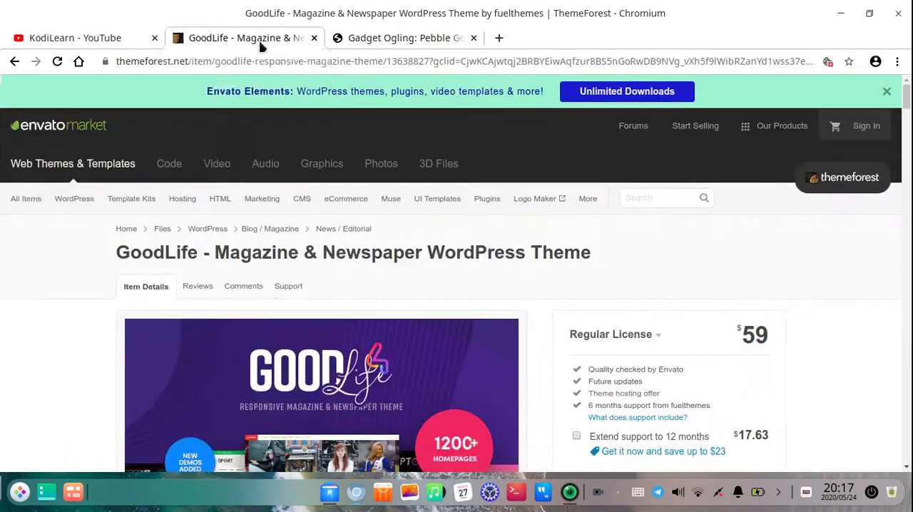
scroll(356, 385, "down", 4)
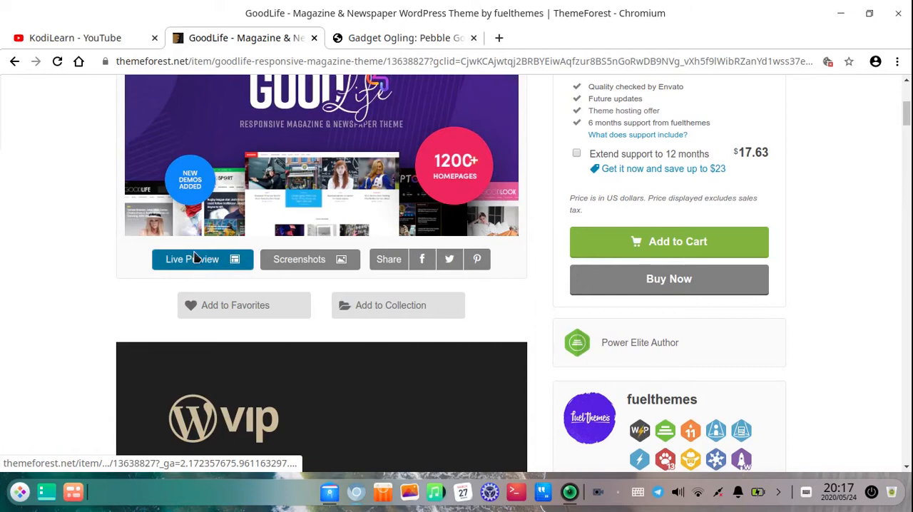
left_click(195, 258)
left_click(615, 38)
left_click(632, 38)
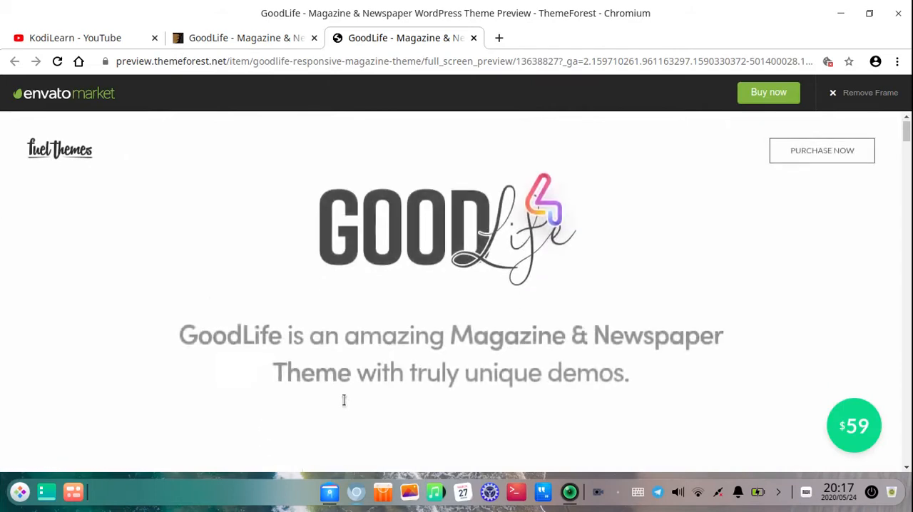
Browse the featured demos from GoodLife to GoodStyle and open the GoodCrypto demo
scroll(347, 342, "down", 4)
scroll(348, 342, "down", 8)
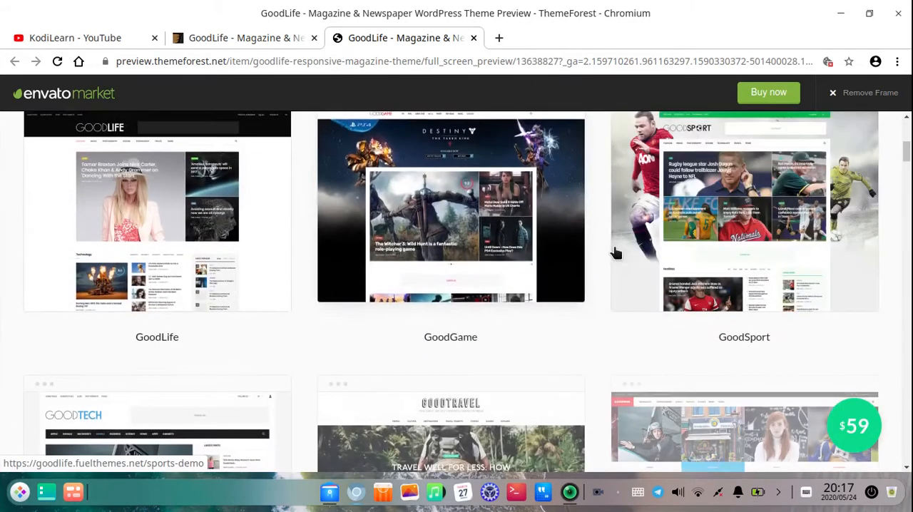
scroll(435, 300, "up", 1)
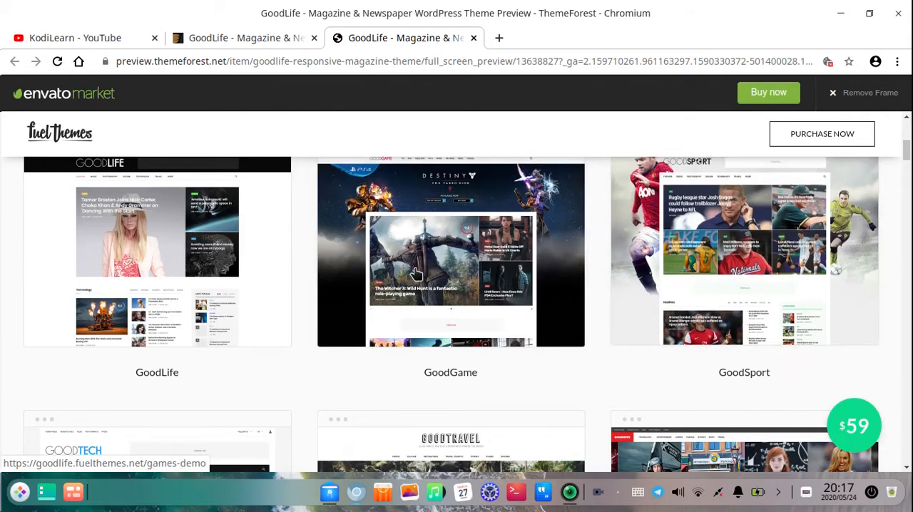
scroll(230, 299, "down", 4)
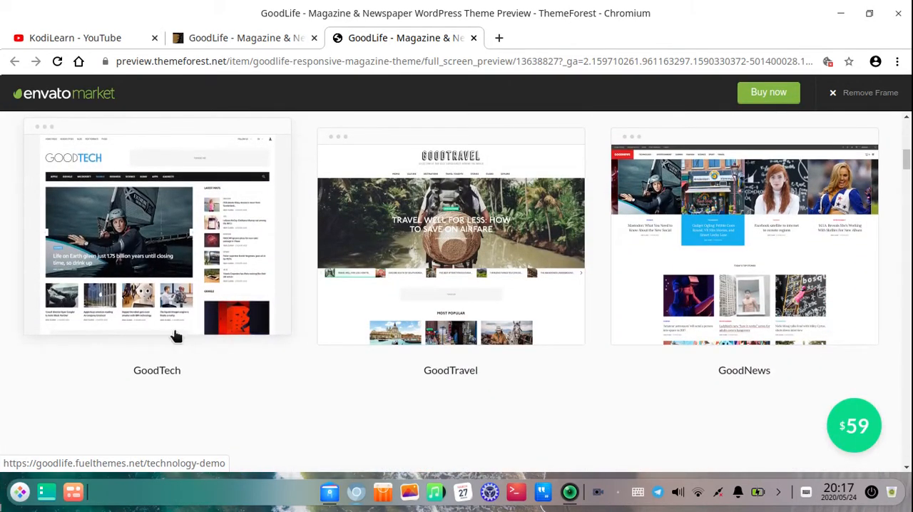
scroll(632, 320, "down", 4)
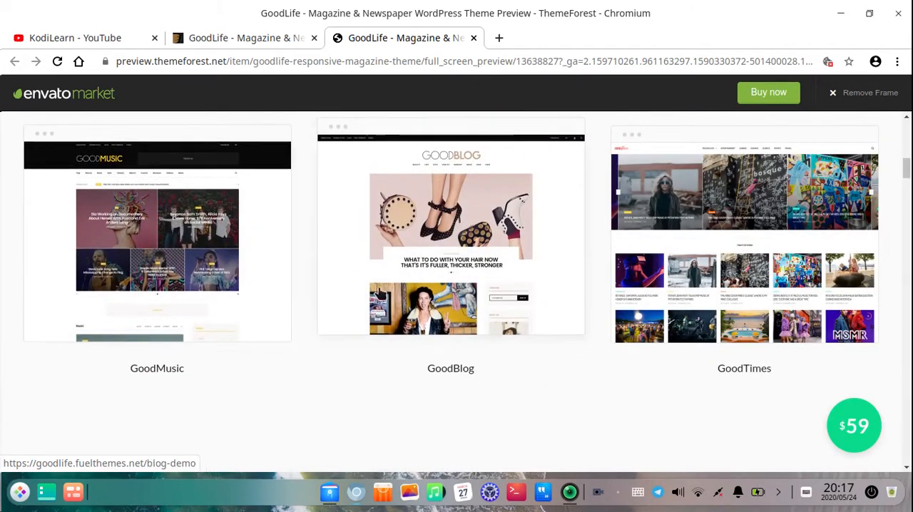
scroll(699, 254, "down", 5)
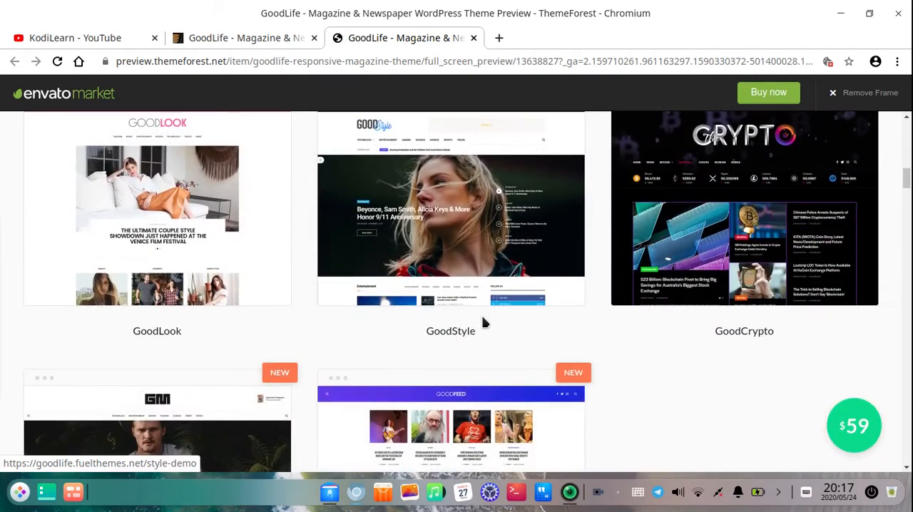
scroll(607, 300, "up", 1)
left_click(754, 264)
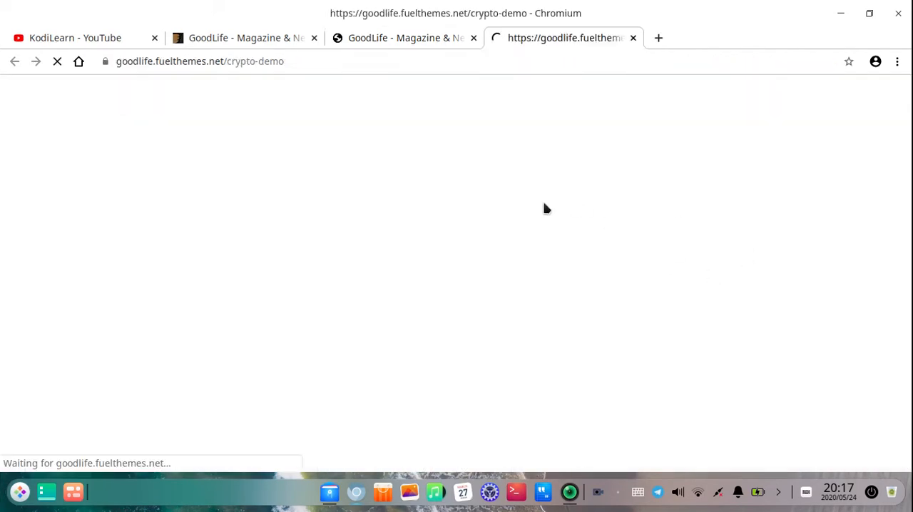
Return to the theme preview and look at the GoodMagazine and GoodFeed demos, ending at the preview's introduction
left_click(407, 38)
scroll(431, 264, "down", 2)
scroll(431, 264, "down", 3)
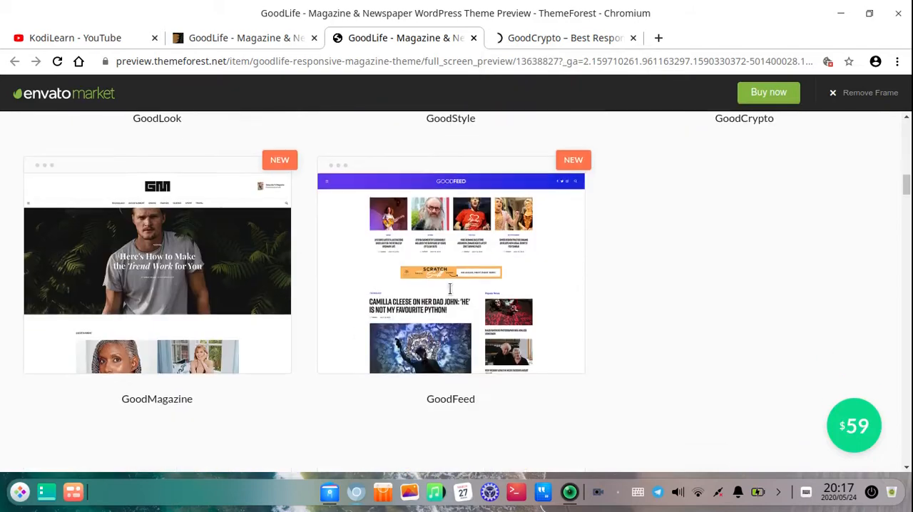
scroll(692, 302, "up", 15)
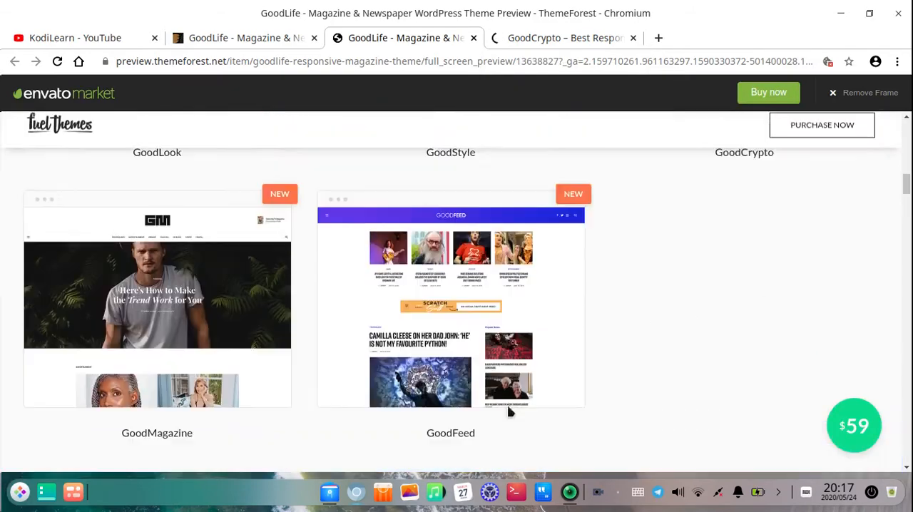
scroll(488, 179, "up", 5)
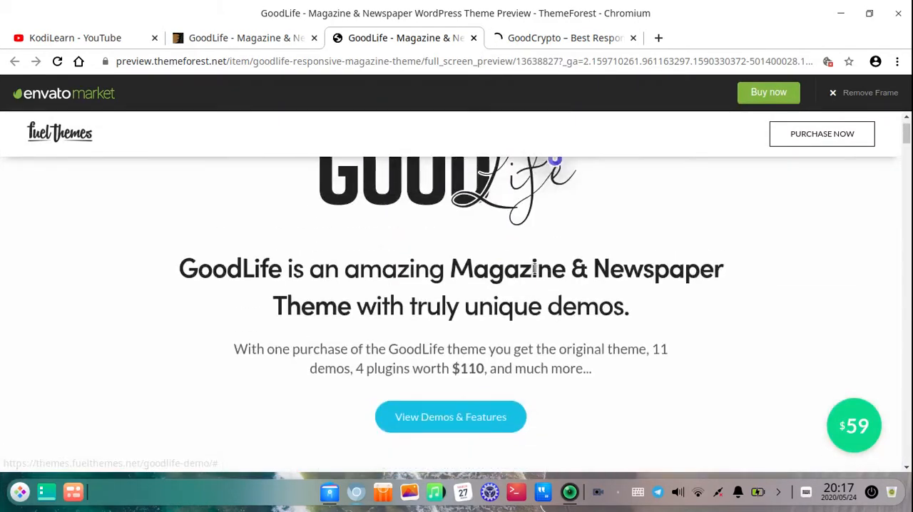
Switch to the GoodCrypto demo and examine its homepage, from the cryptocurrency price ticker to the news grids and Events section
left_click(564, 38)
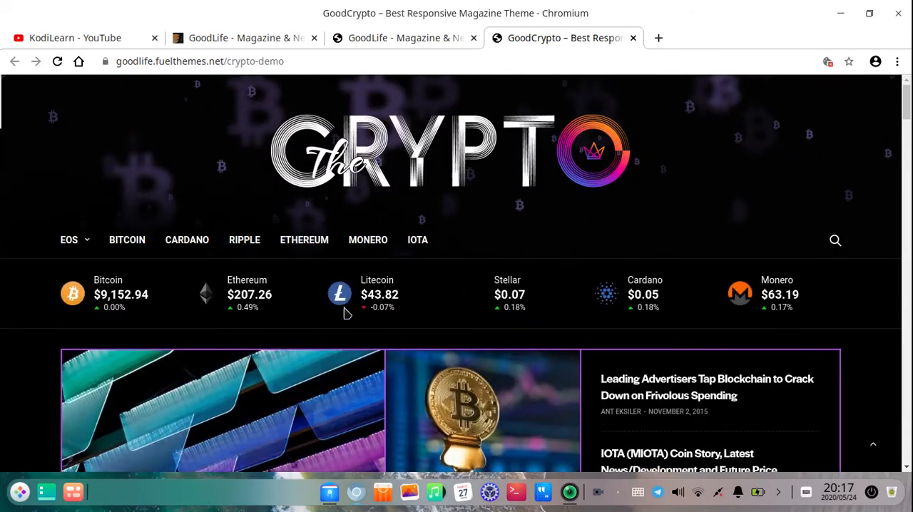
left_click(442, 315)
scroll(495, 338, "down", 8)
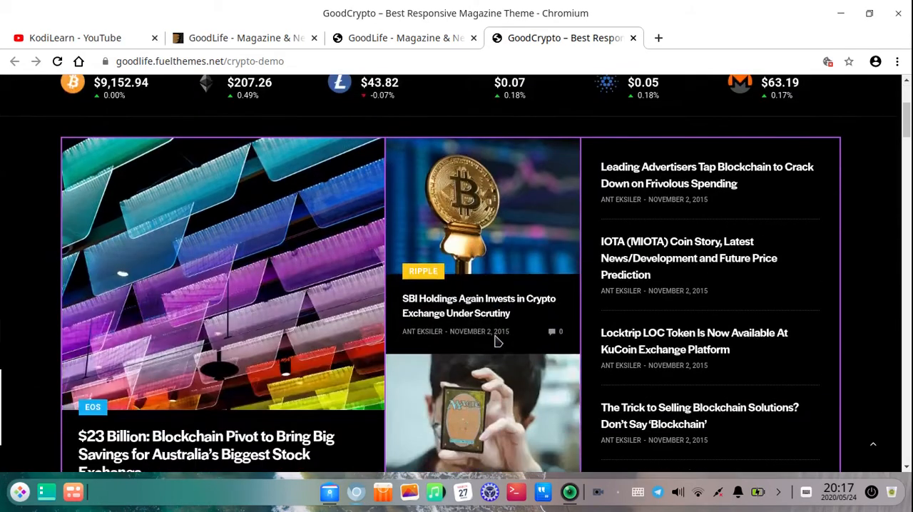
scroll(460, 360, "down", 15)
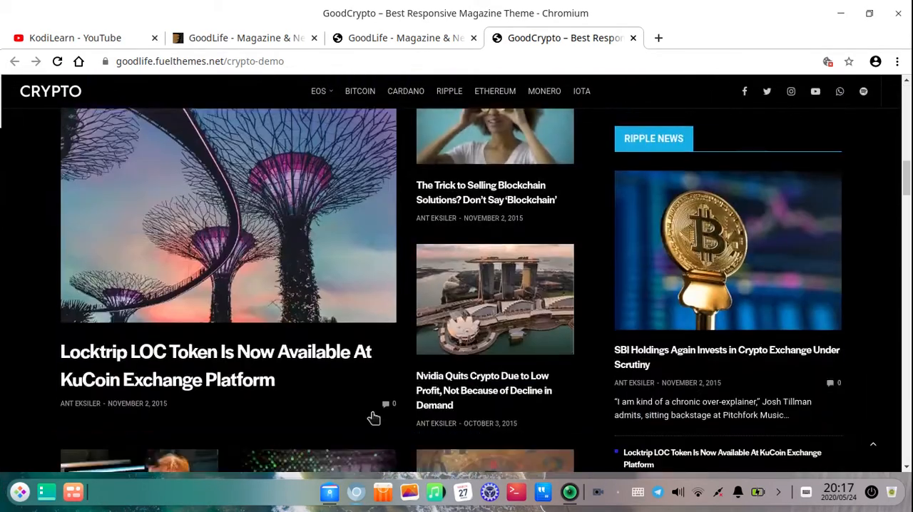
scroll(398, 359, "down", 15)
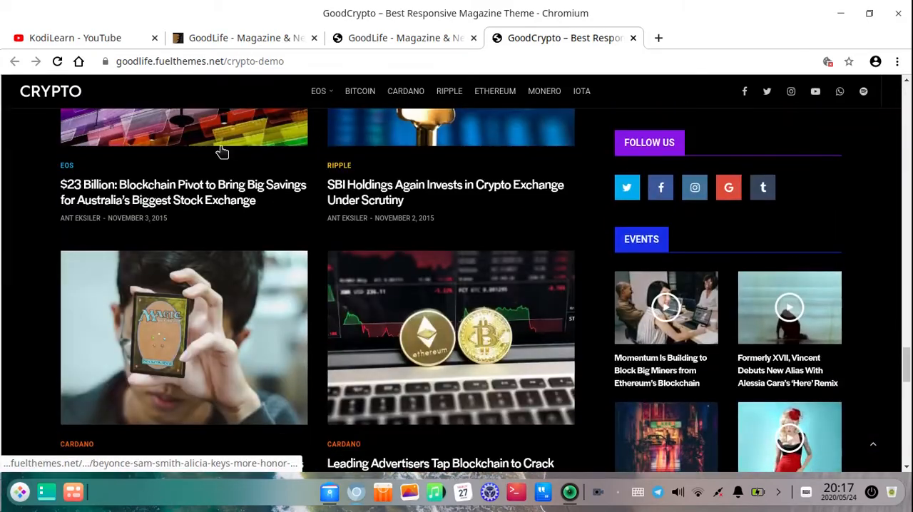
Open the "$23 Billion: Blockchain Pivot to Bring Big Savings for Australia's Biggest Stock Exchange" article and examine its layout and share links
scroll(334, 306, "down", 12)
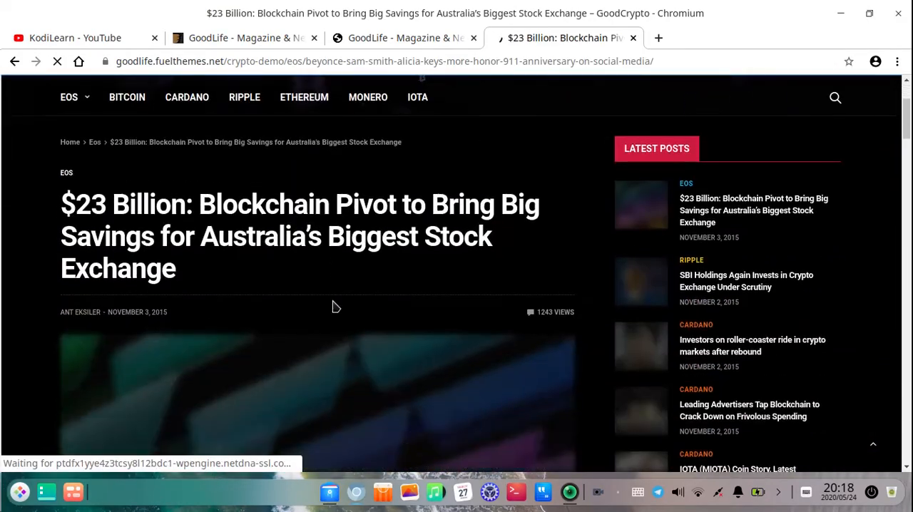
scroll(344, 282, "down", 3)
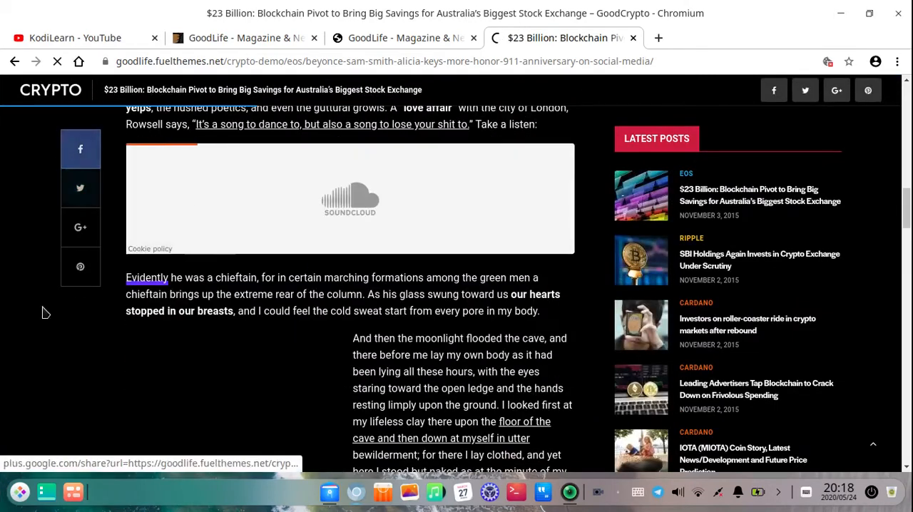
scroll(72, 182, "up", 2)
scroll(128, 342, "down", 6)
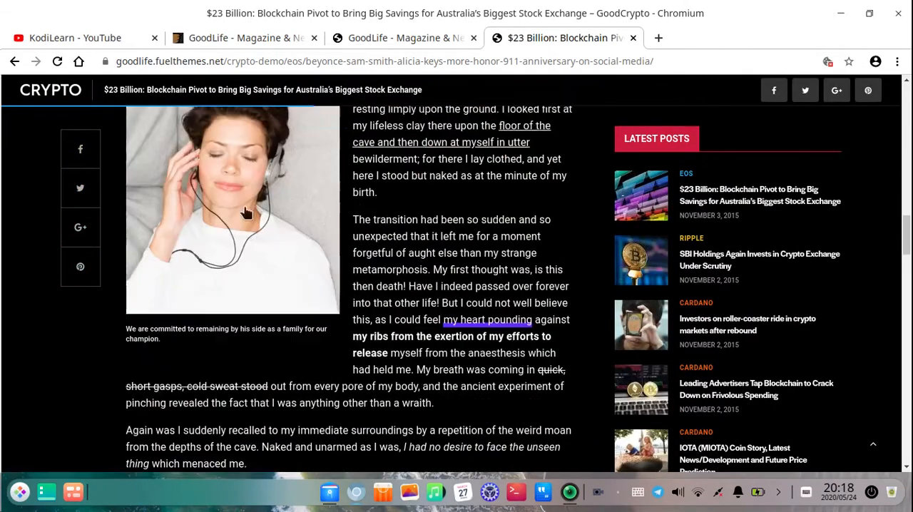
Close the GoodCrypto demo and look over the featured demos in the theme preview again
left_click(633, 38)
scroll(385, 349, "down", 9)
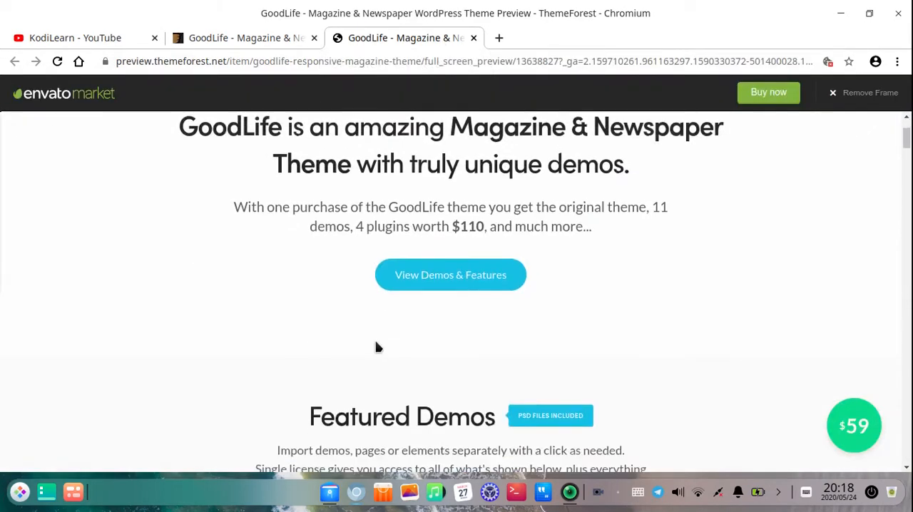
scroll(464, 381, "down", 4)
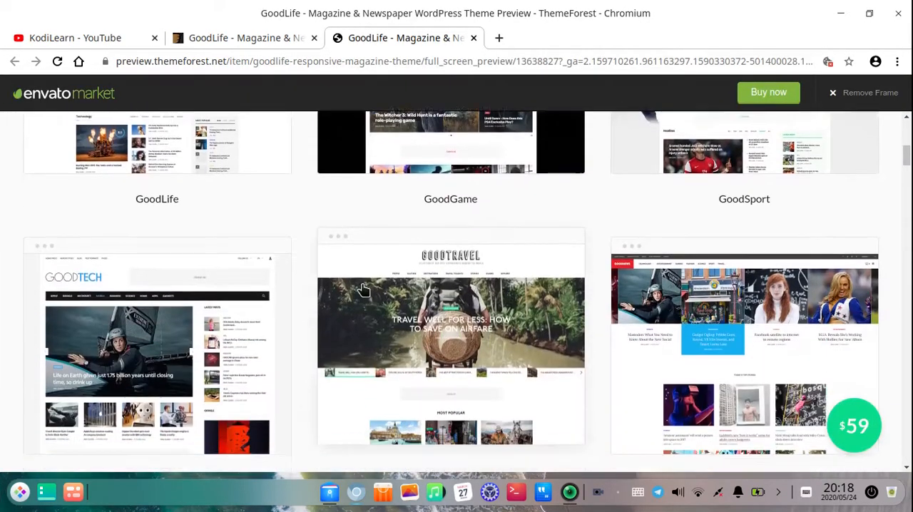
scroll(307, 264, "up", 6)
scroll(312, 279, "up", 3)
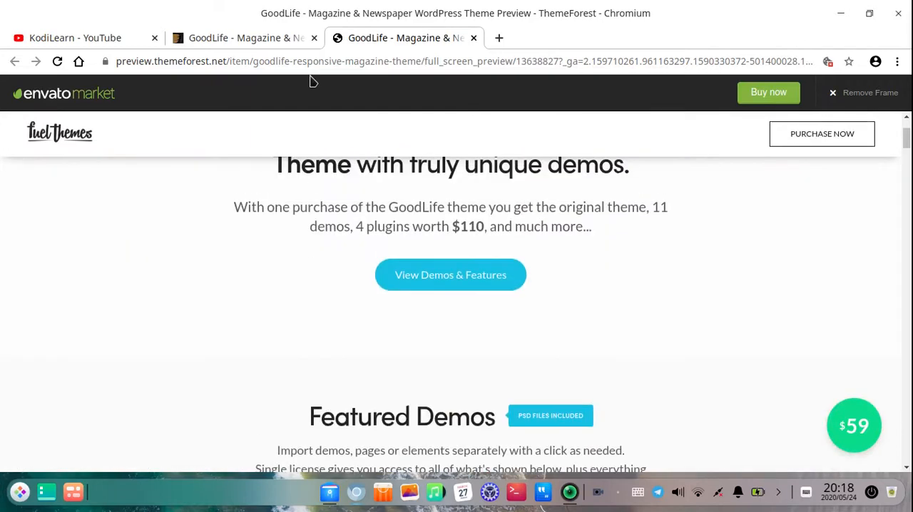
Point out the theme's title on its ThemeForest listing and close the live preview page
left_click(257, 38)
scroll(428, 286, "up", 4)
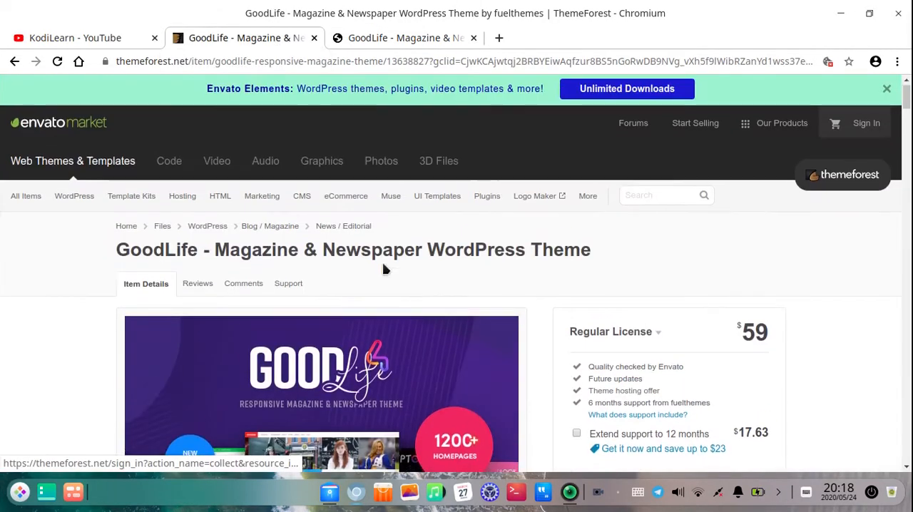
left_click_drag(599, 263, 257, 254)
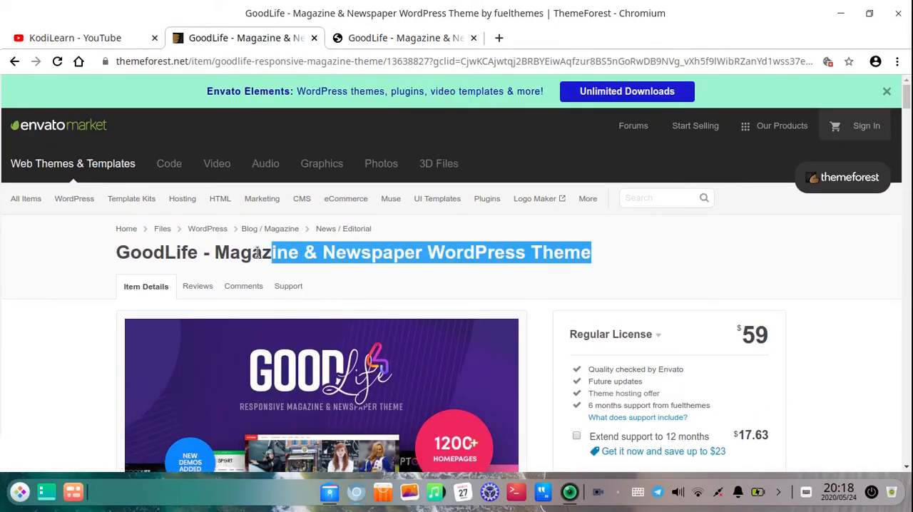
left_click(446, 42)
left_click(474, 38)
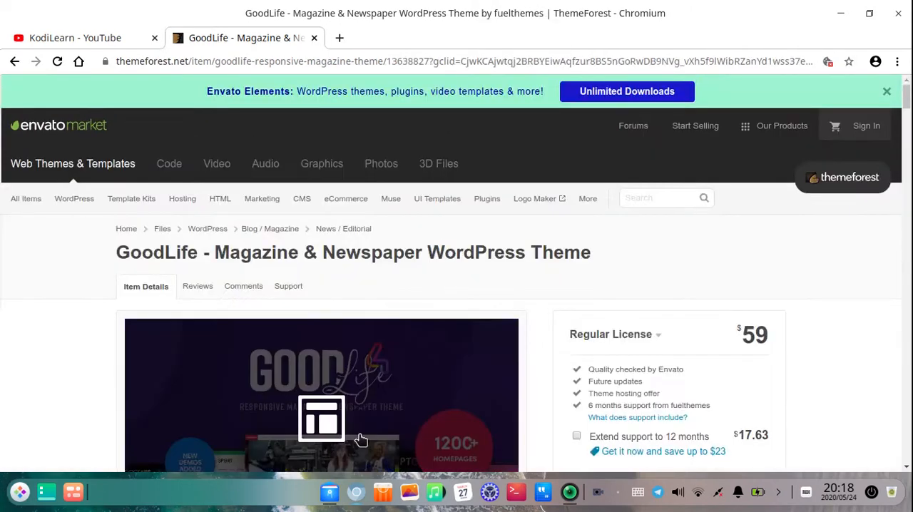
Highlight the listing's title "GoodLife - Magazine & Newspaper WordPress Theme" and review the preview image and license options
scroll(357, 399, "down", 3)
scroll(400, 285, "up", 1)
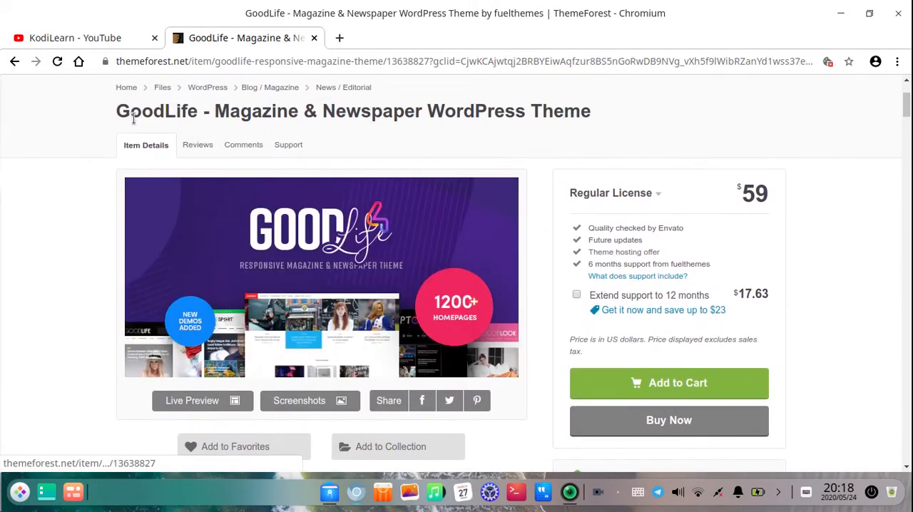
left_click_drag(134, 115, 631, 117)
left_click(631, 118)
scroll(399, 283, "up", 2)
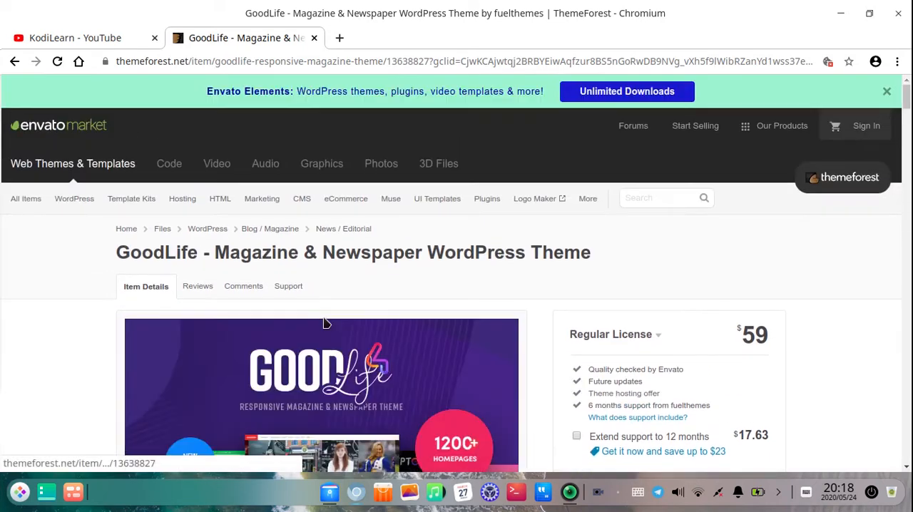
scroll(418, 262, "down", 4)
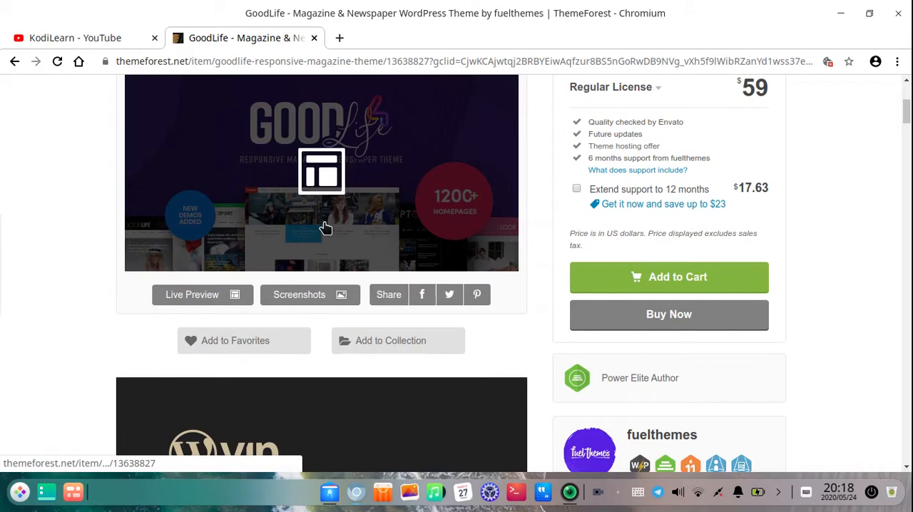
Switch to the file manager and extract "GoodLife theme by KodiLearn.zip" in place within the Documents folder
left_click(331, 493)
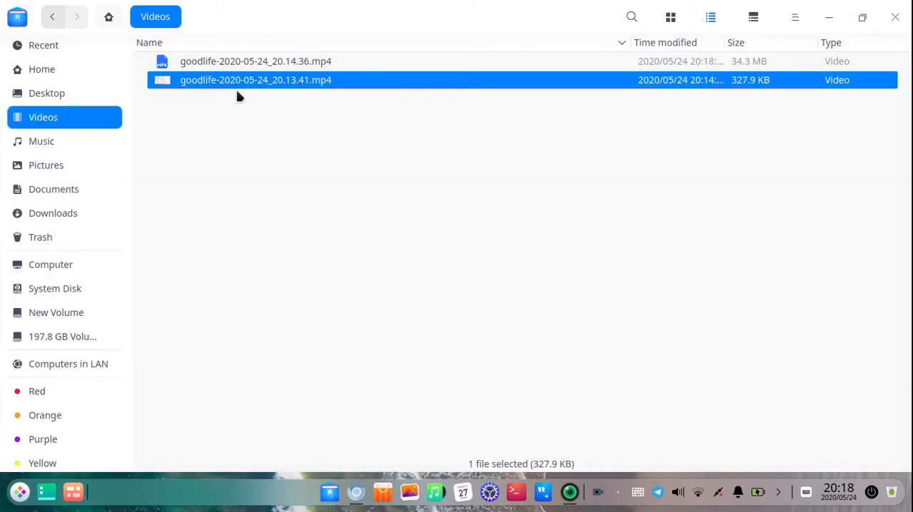
left_click(221, 65)
left_click(61, 191)
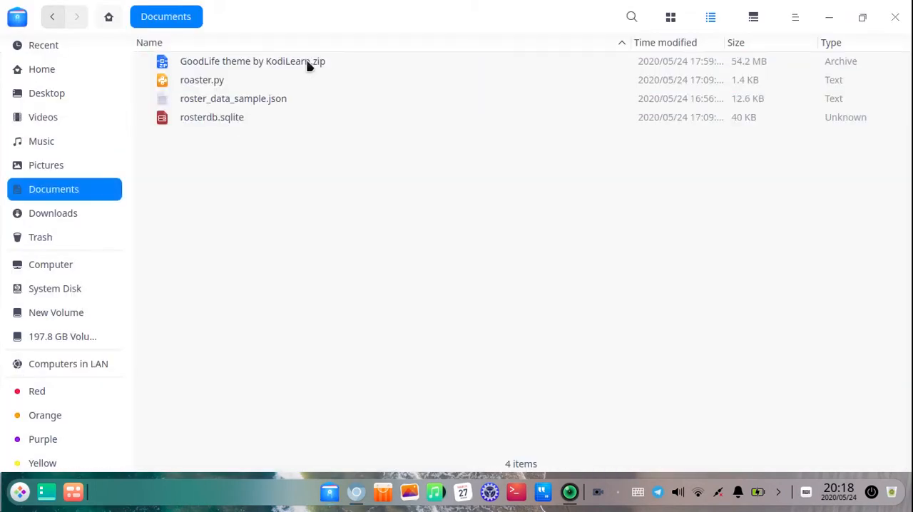
left_click(250, 67)
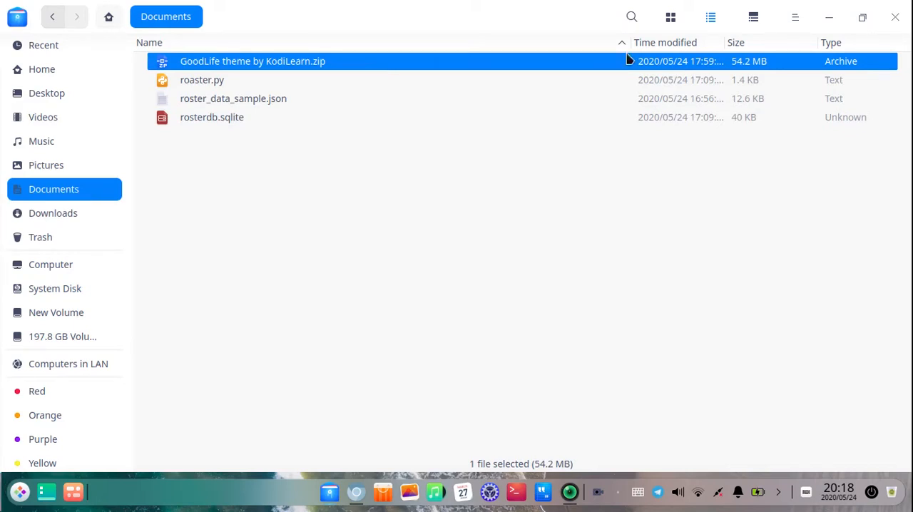
right_click(350, 62)
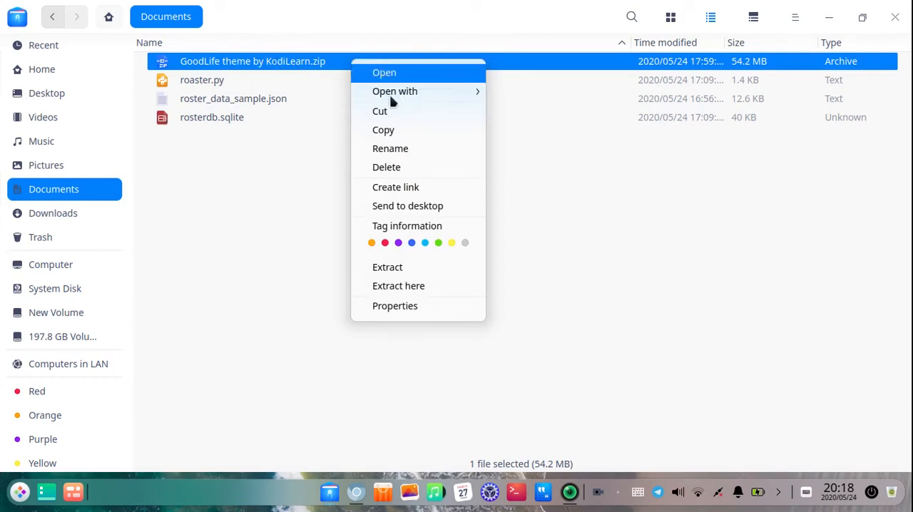
left_click(404, 287)
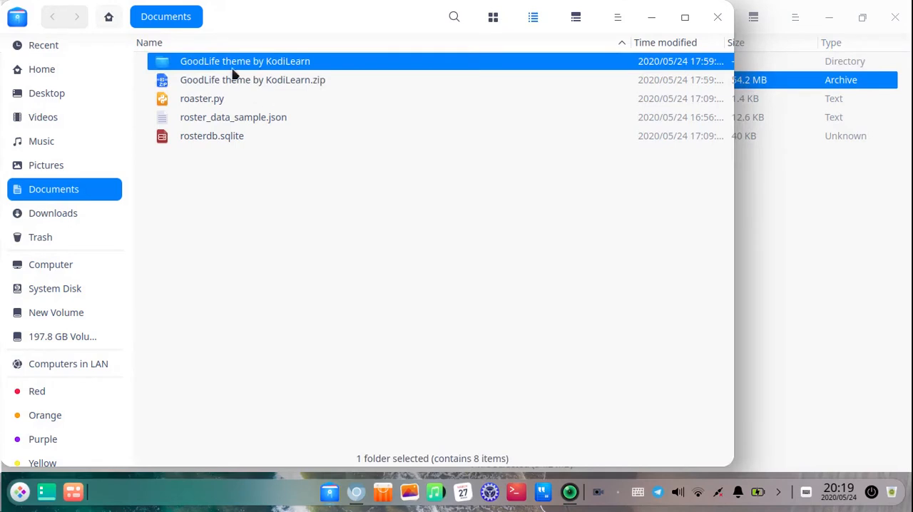
left_click(895, 17)
left_click(684, 17)
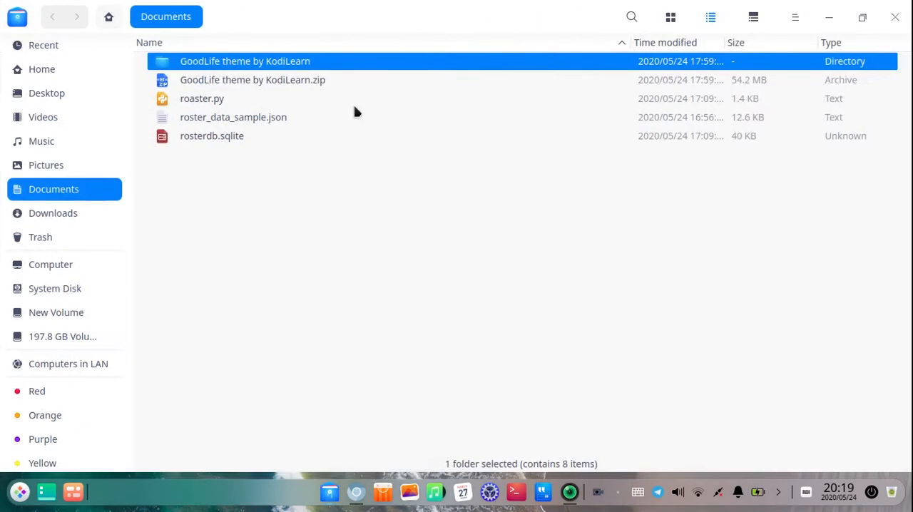
Open the extracted "GoodLife theme by KodiLearn" folder and check the contents of its Licensing subfolder
double_click(239, 62)
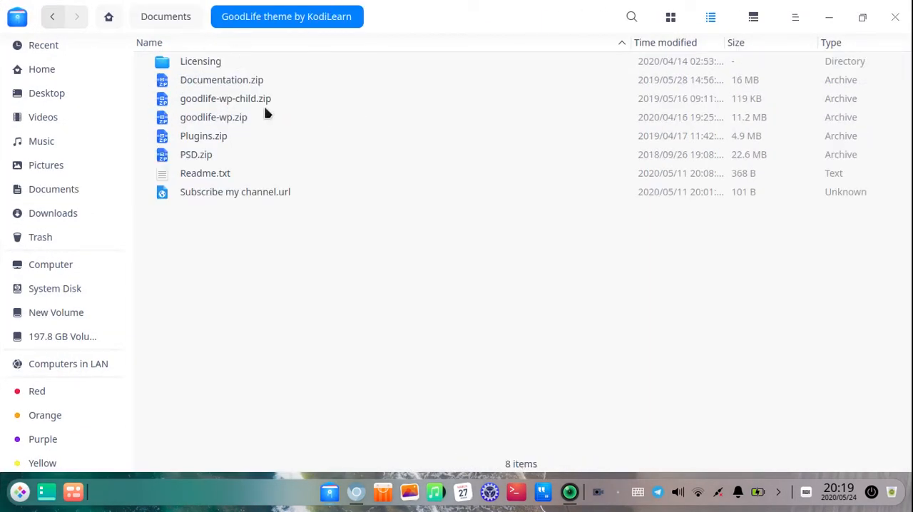
double_click(212, 68)
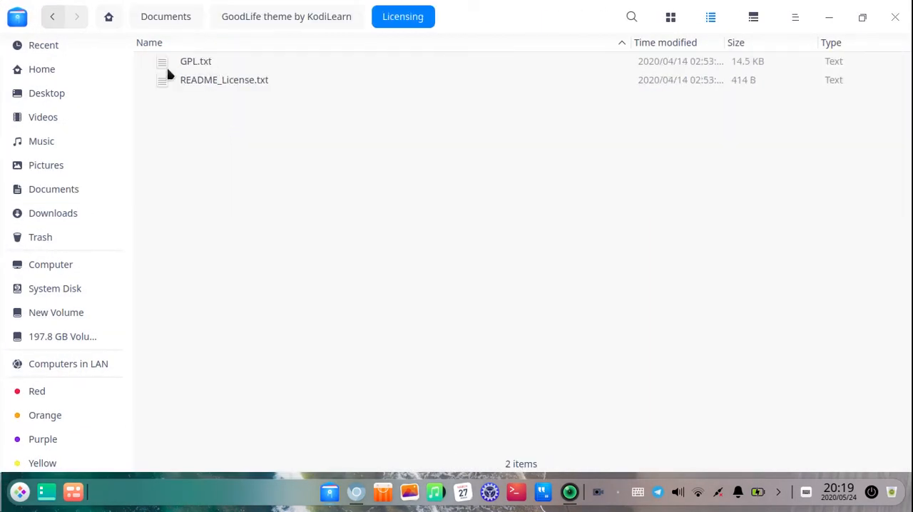
left_click(52, 17)
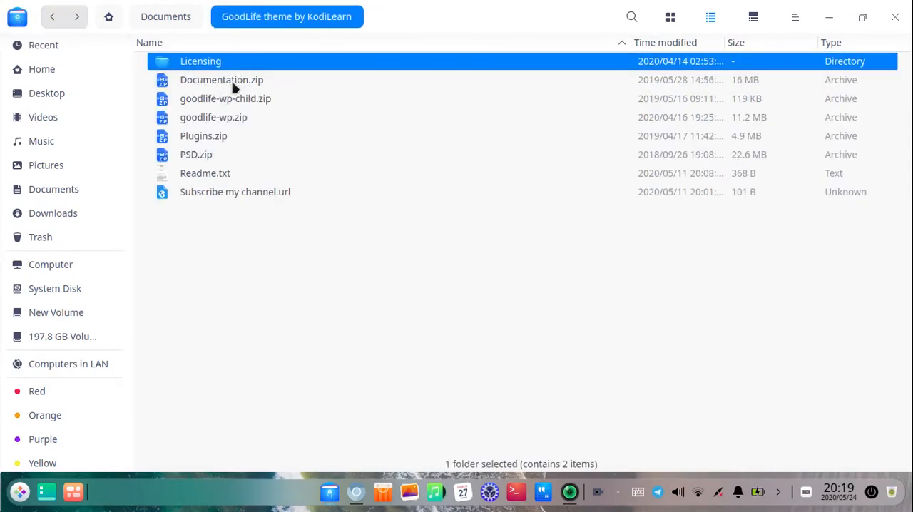
Inspect the documentation files inside Documentation.zip without extracting them, and close the archive
double_click(234, 83)
double_click(274, 104)
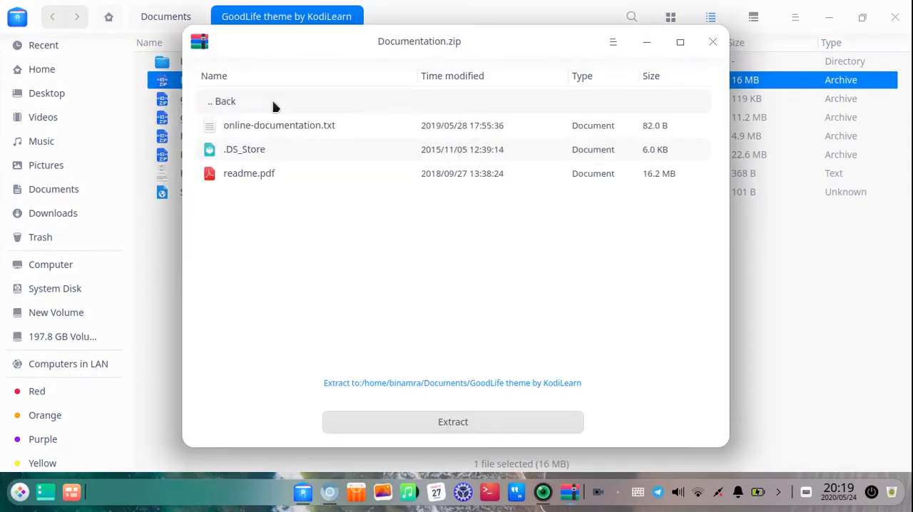
left_click(260, 159)
left_click(259, 177)
left_click(275, 131)
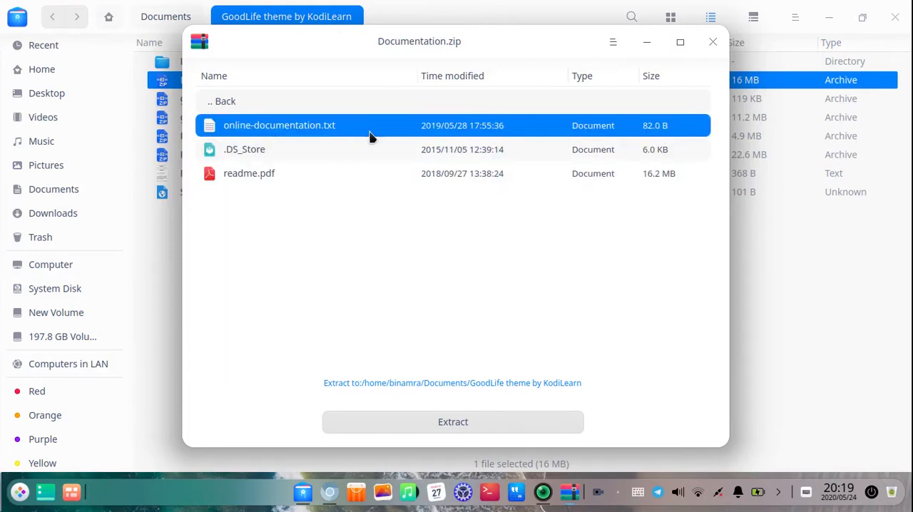
left_click(712, 43)
Point out the child theme archive goodlife-wp-child.zip and the main theme archive goodlife-wp.zip
left_click(227, 99)
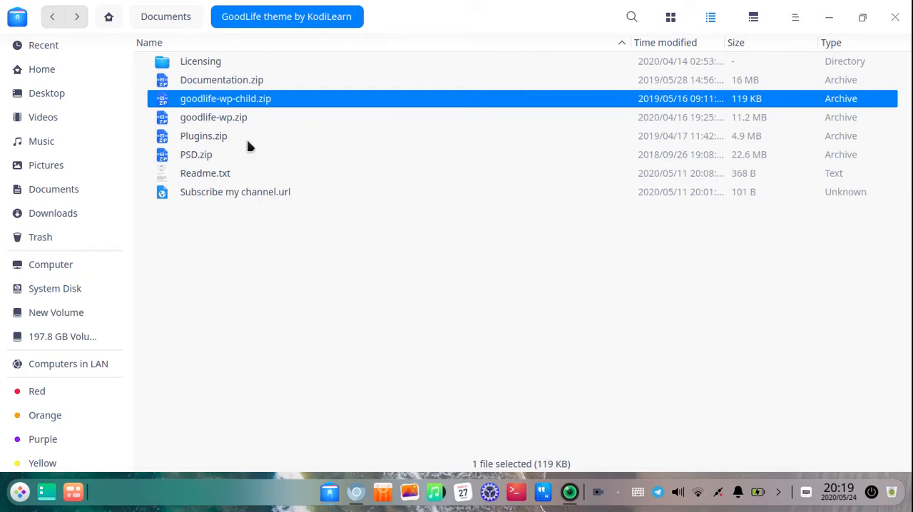
left_click(244, 122)
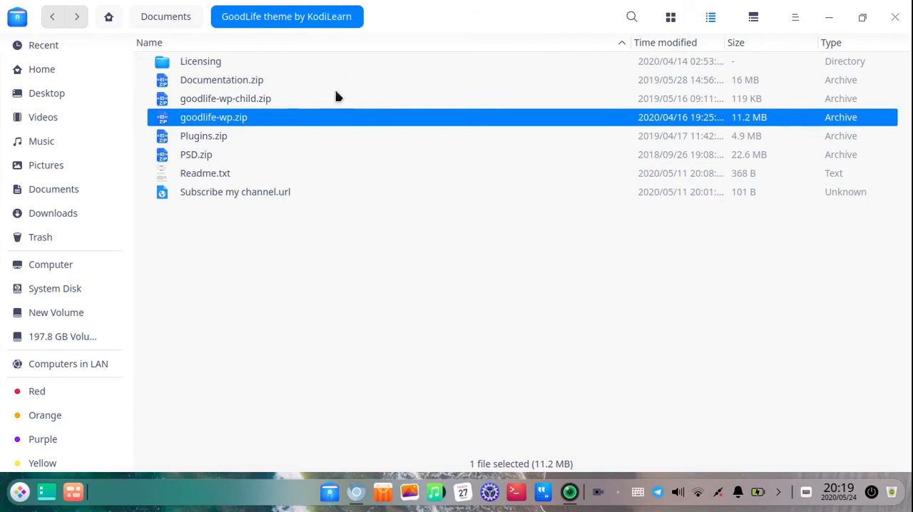
left_click(297, 104)
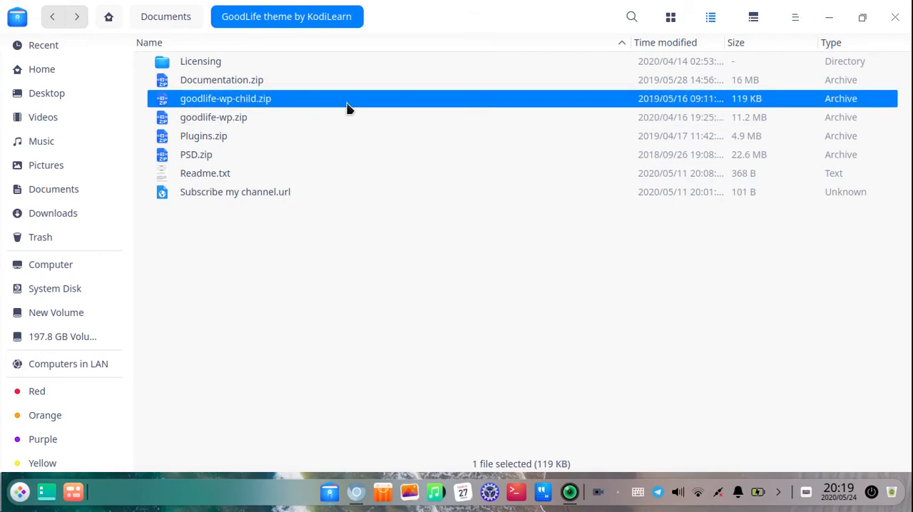
left_click(289, 120)
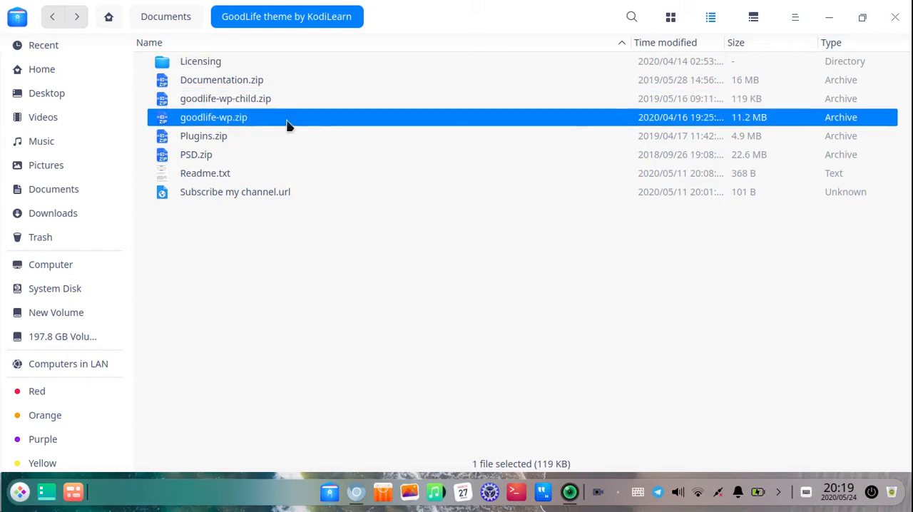
Extract Plugins.zip in place within the theme folder and close the extra file manager window
left_click(299, 140)
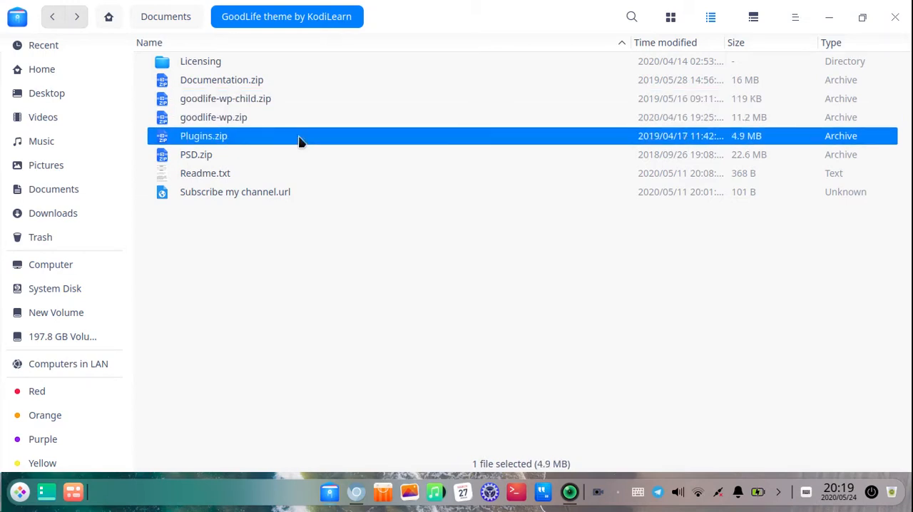
right_click(219, 145)
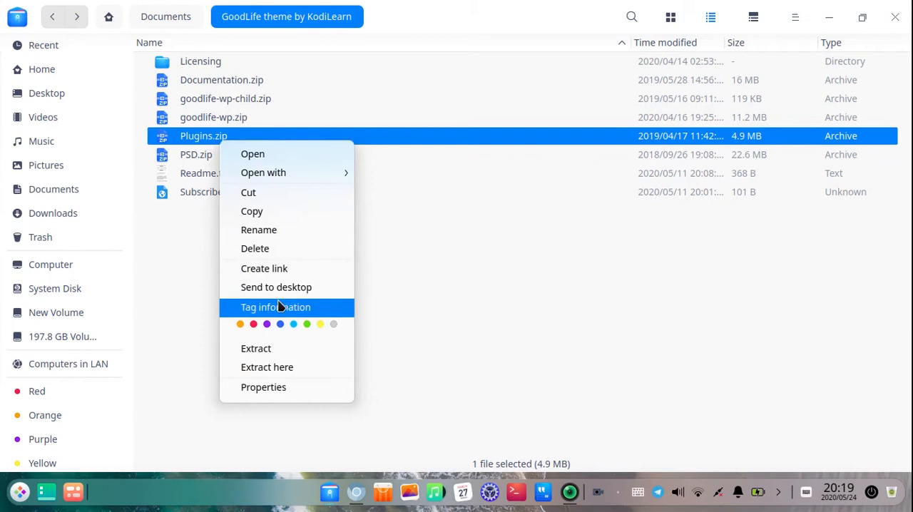
left_click(265, 366)
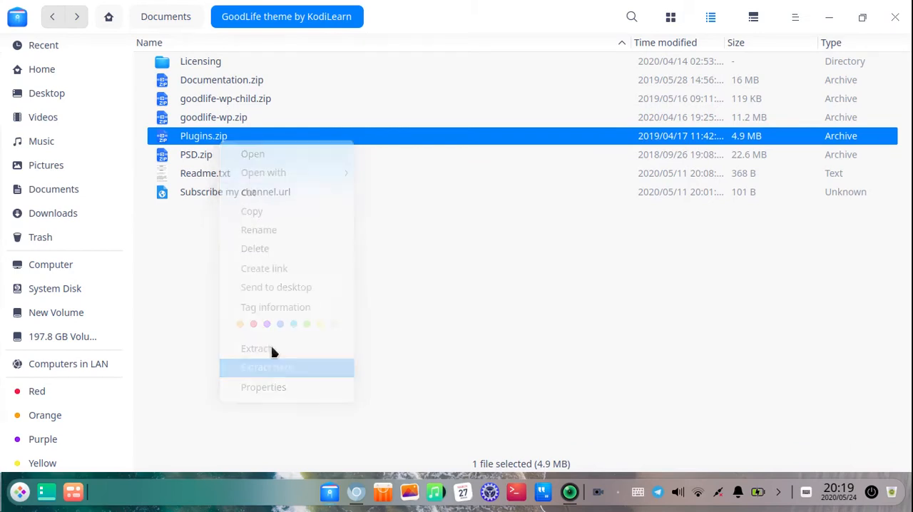
left_click(718, 18)
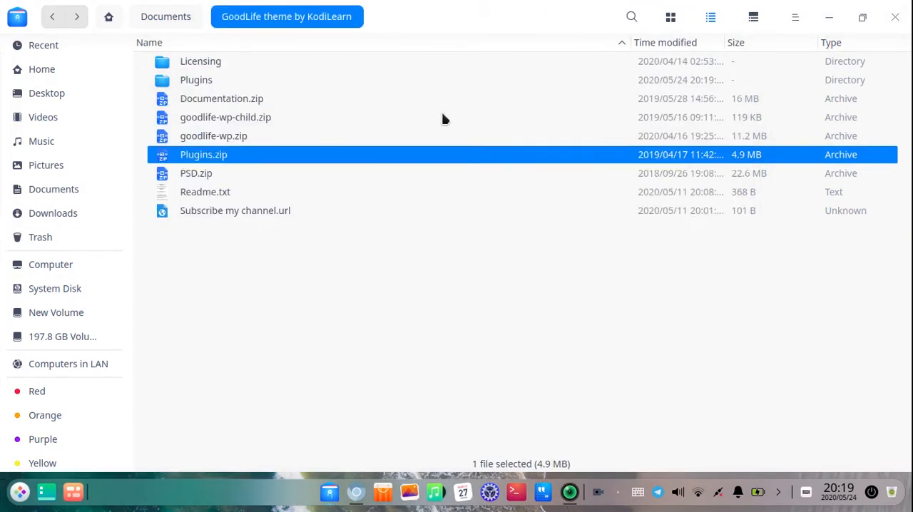
Look over the Photoshop files in the PSD folder of PSD.zip, close the archive, and point out Readme.txt
double_click(206, 174)
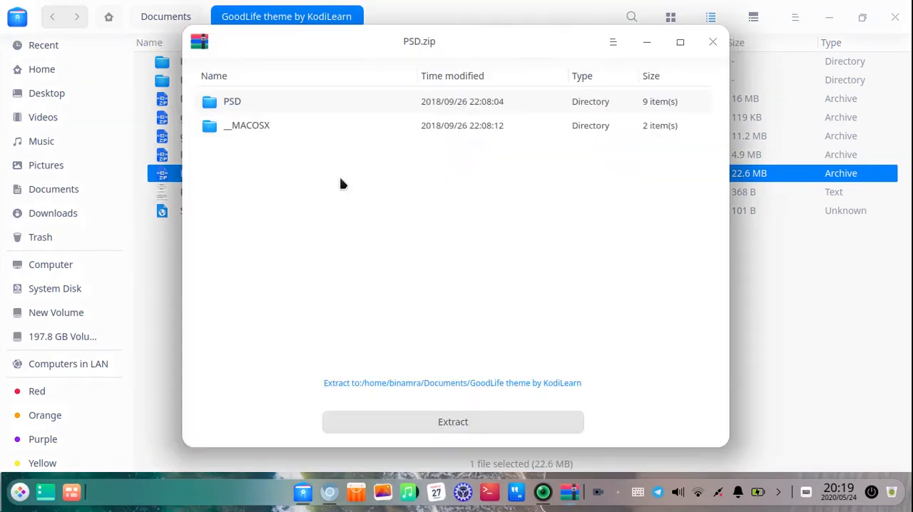
double_click(278, 105)
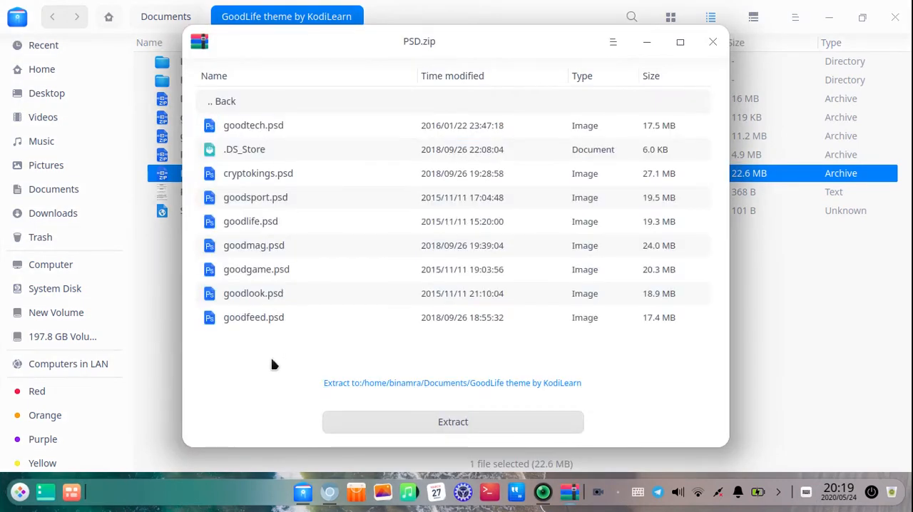
left_click_drag(272, 365, 326, 116)
left_click(363, 149)
left_click(397, 198)
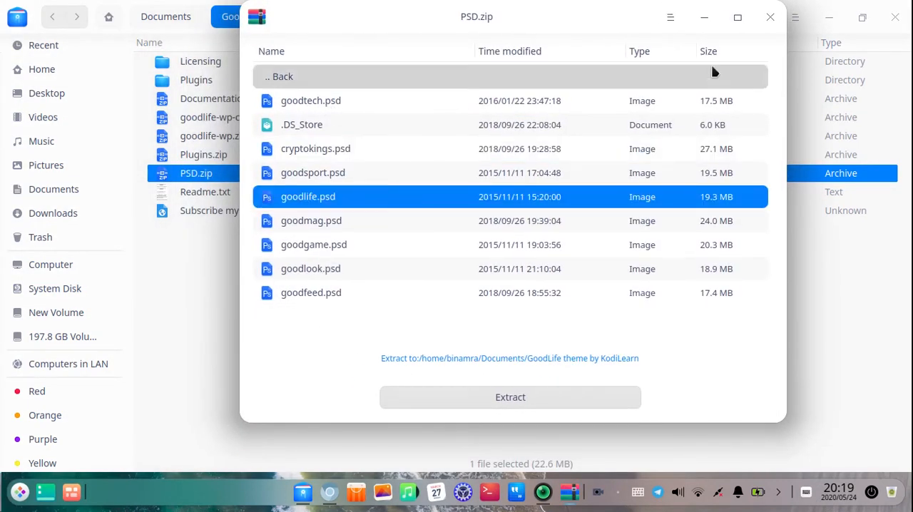
left_click(770, 18)
left_click(212, 194)
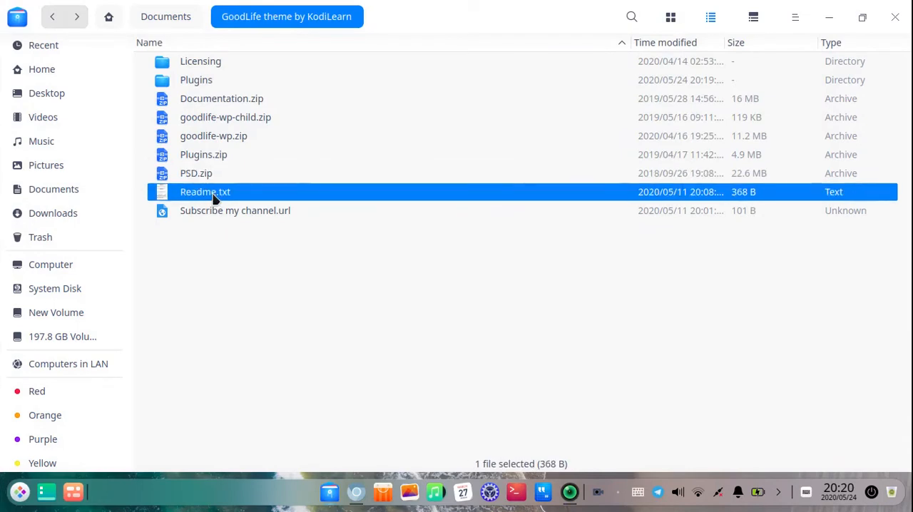
left_click_drag(244, 198, 273, 273)
left_click(273, 274)
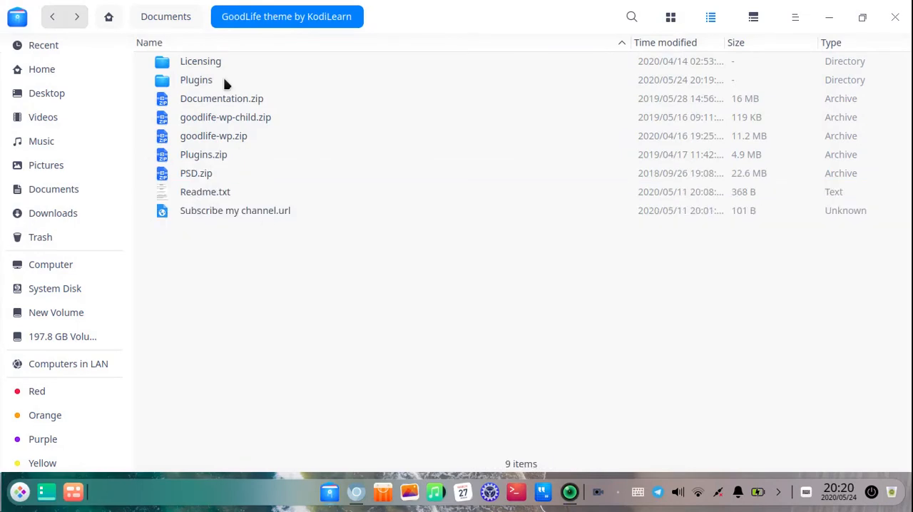
Extract the codecanyon Visual Composer plugin archive into the inner Plugins folder and close the archive manager
double_click(200, 81)
double_click(207, 82)
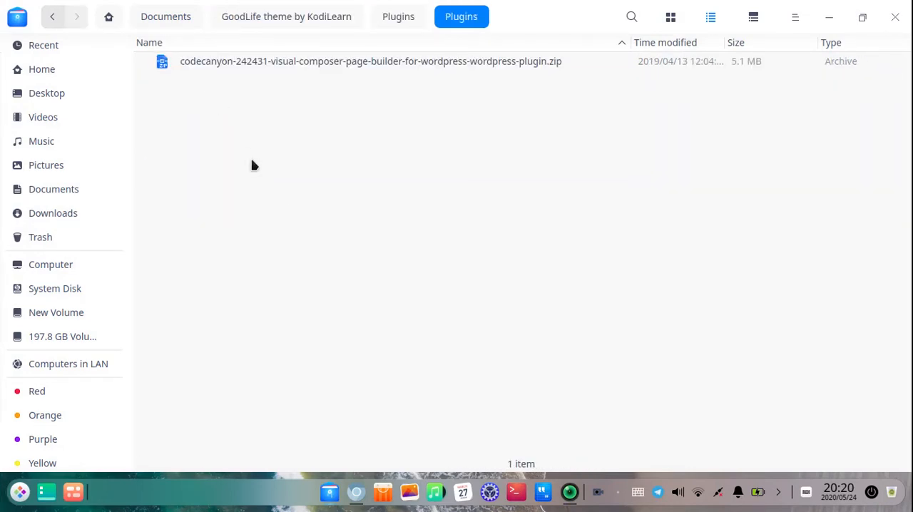
left_click(312, 63)
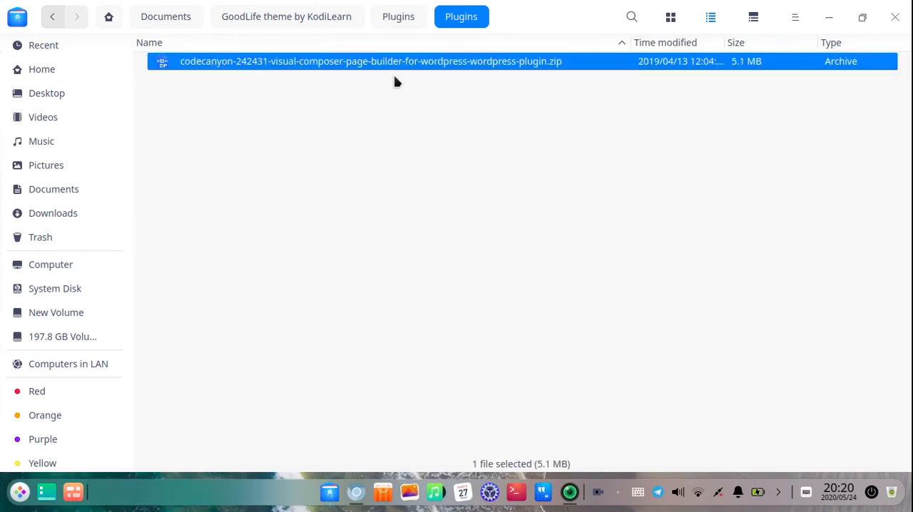
right_click(542, 66)
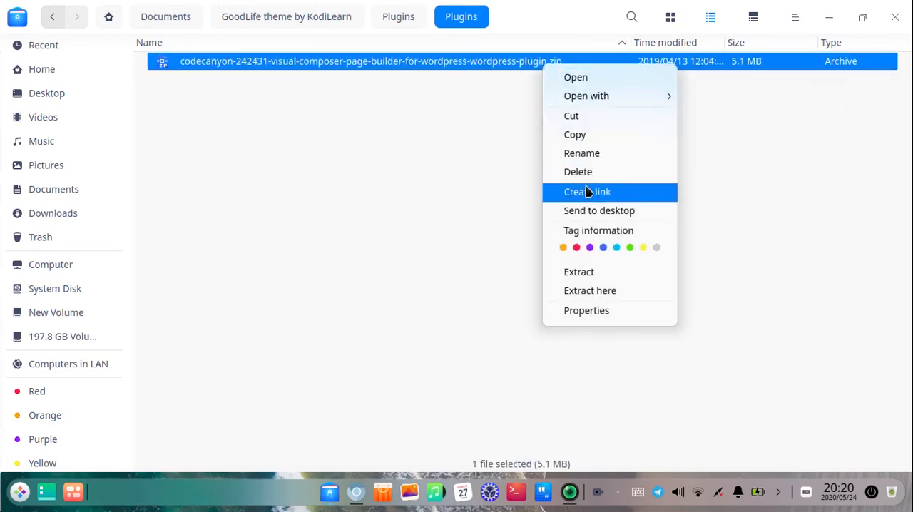
left_click(597, 271)
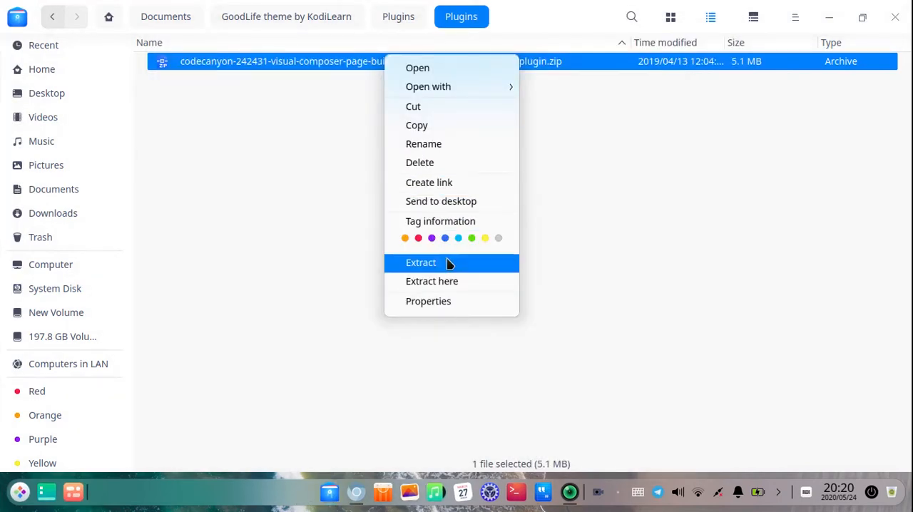
left_click(450, 263)
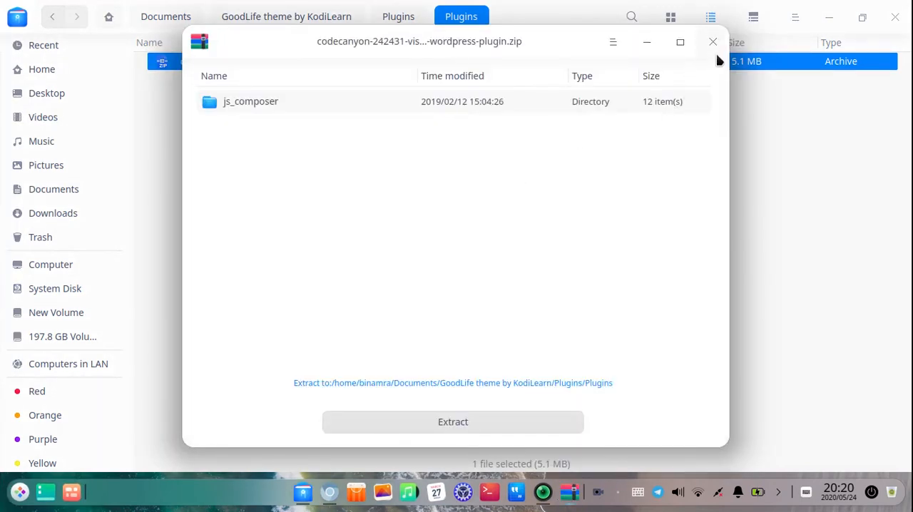
left_click(475, 423)
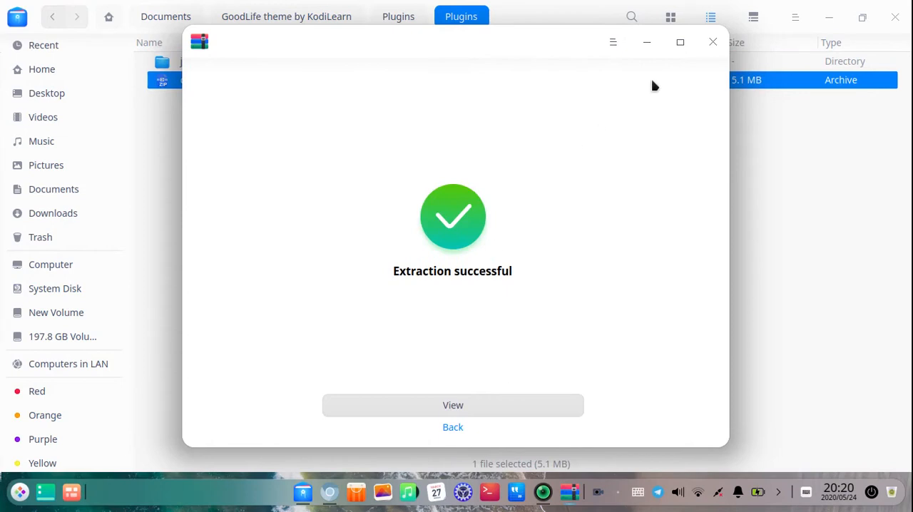
left_click(679, 42)
left_click(897, 16)
Look inside the extracted js_composer folder and return to the inner Plugins folder
left_click(198, 61)
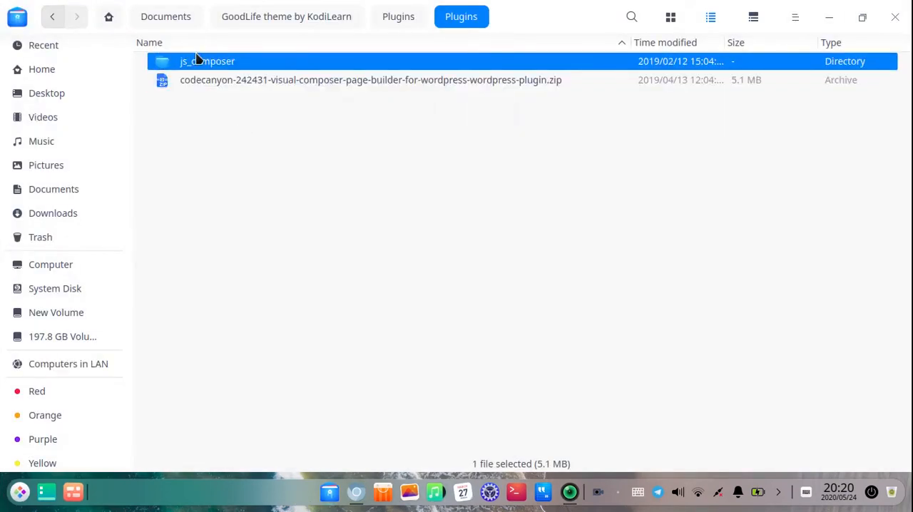
double_click(198, 61)
left_click(52, 16)
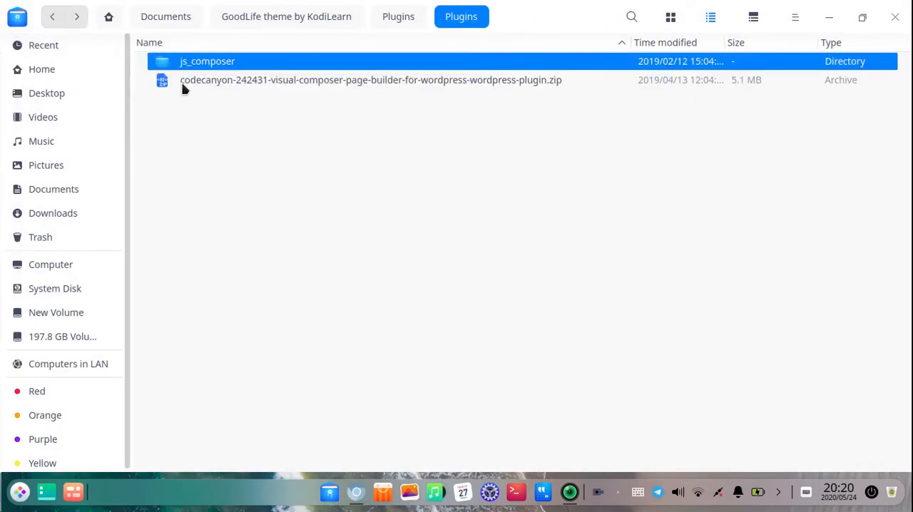
Compress the js_composer folder into js_composer.zip in the same Plugins folder and select the new archive
right_click(261, 62)
left_click(327, 362)
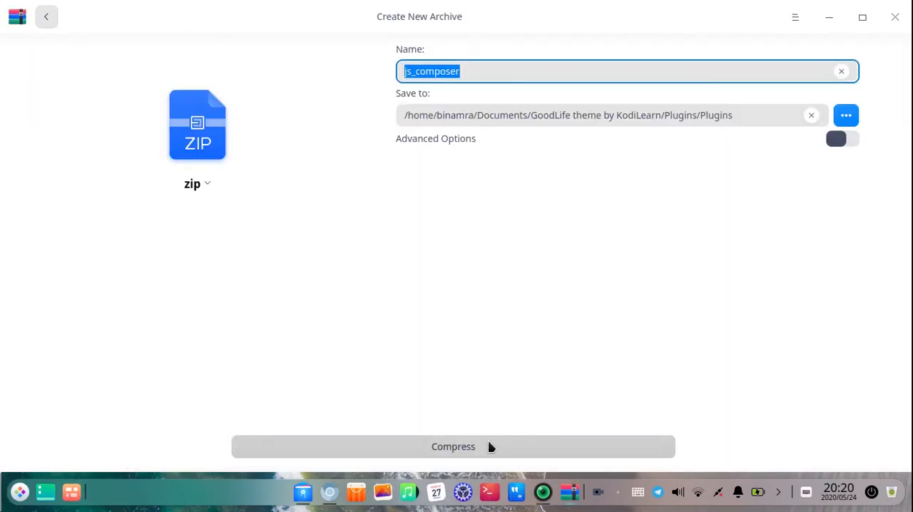
left_click(489, 442)
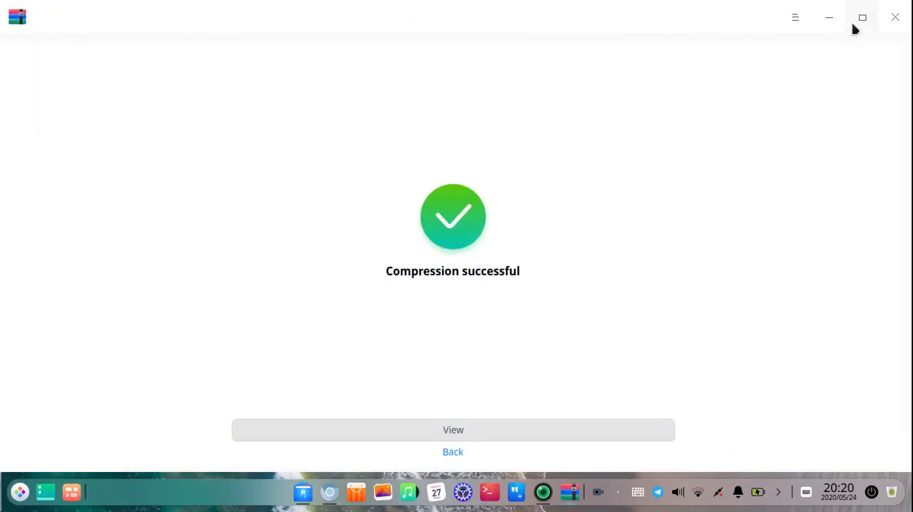
left_click(894, 18)
left_click(220, 99)
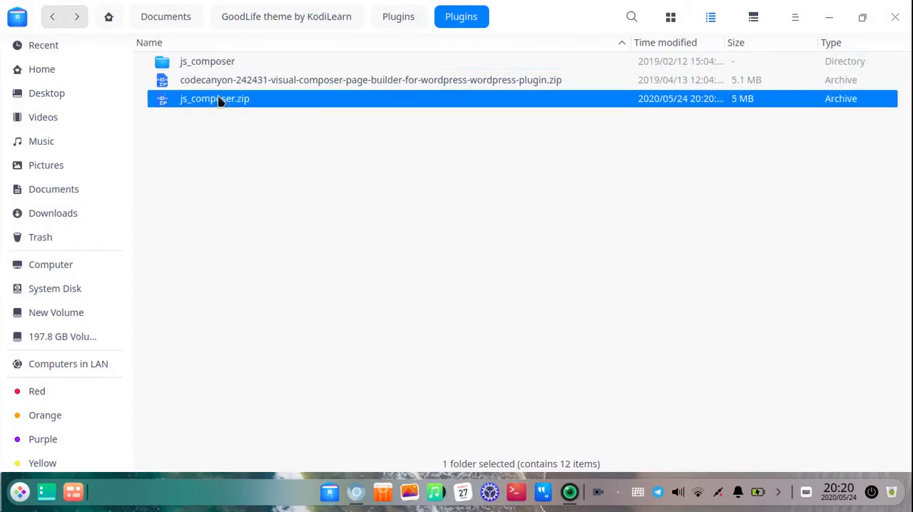
Return to the GoodLife theme by KodiLearn folder and select Plugins.zip
left_click(53, 17)
left_click(53, 17)
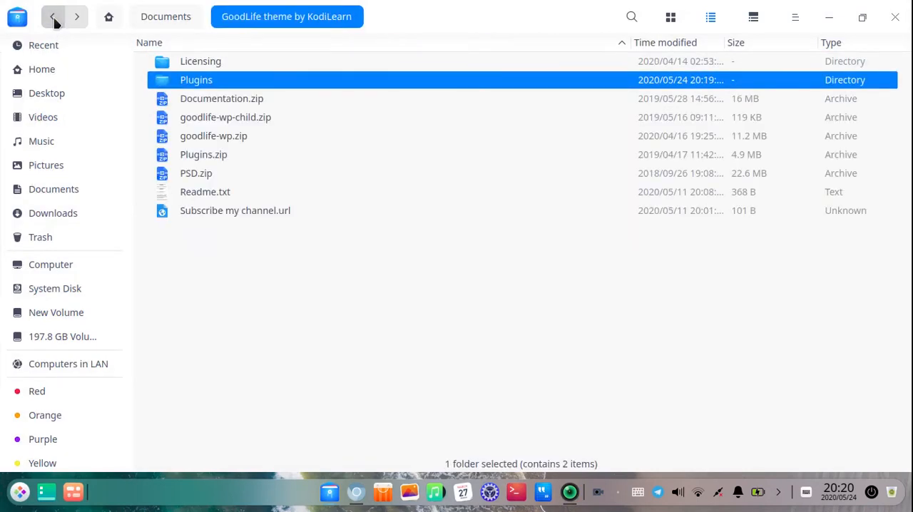
left_click(228, 156)
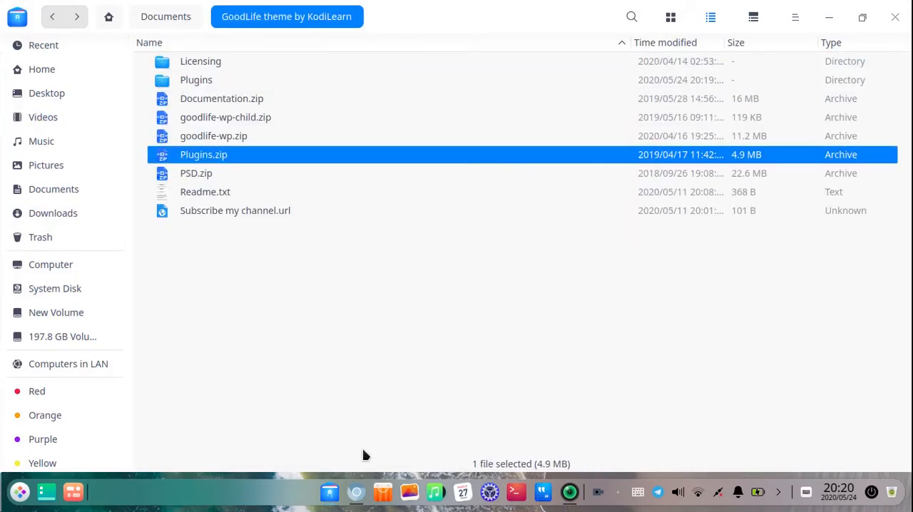
Switch to Chromium and open the local WordPress site at localhost:8080/web/ in a new tab
left_click(356, 492)
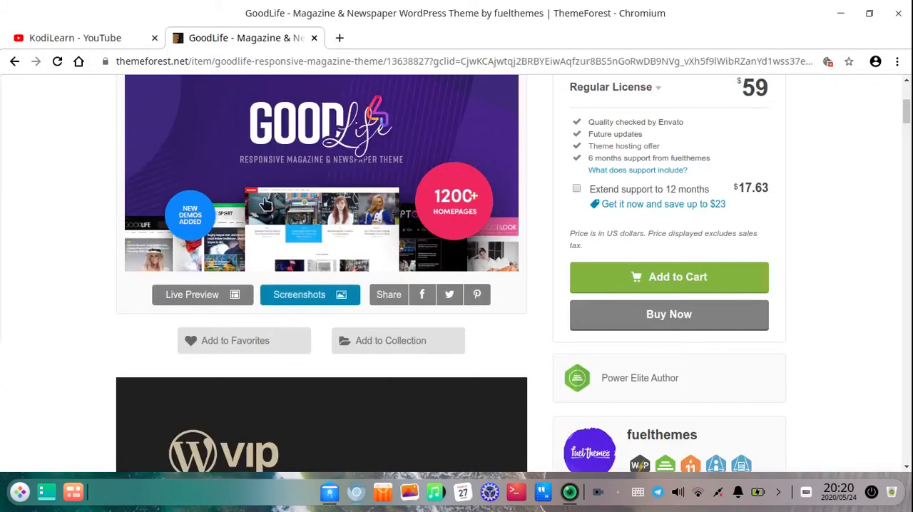
left_click(340, 38)
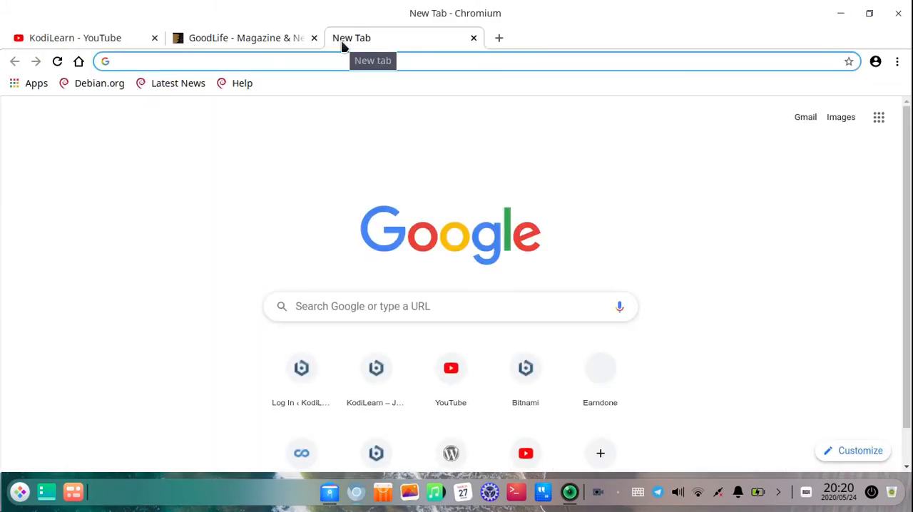
type("l")
key("Down")
key("Down")
key("Down")
key("Down")
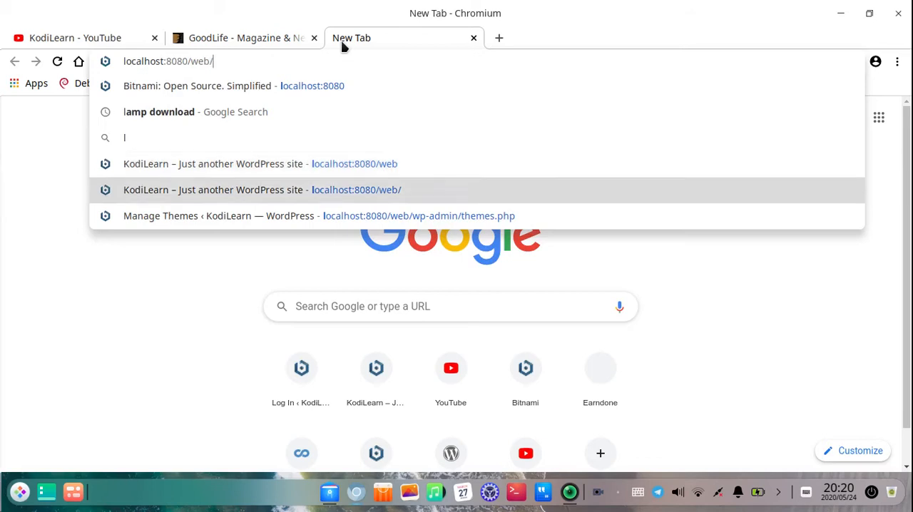
key("Return")
Open the WordPress dashboard of the local site and make its browser tab the first one
mouse_move(50, 95)
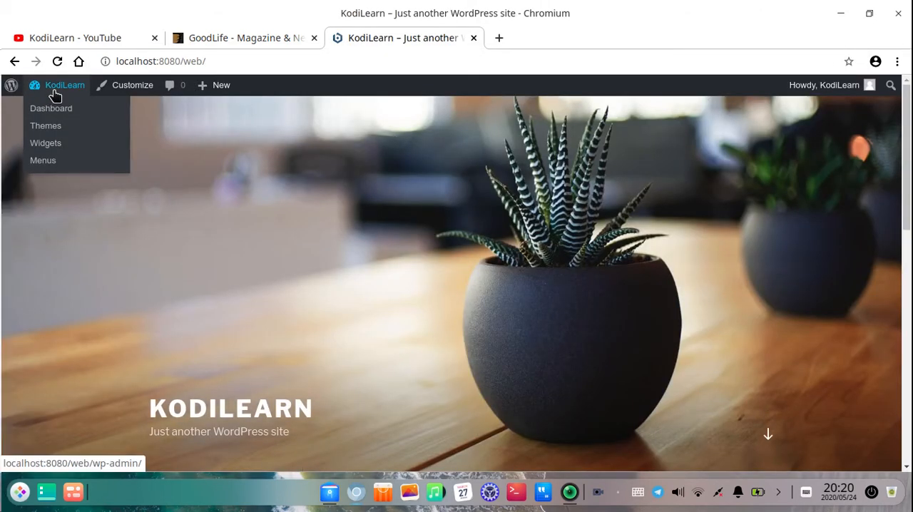
left_click(46, 112)
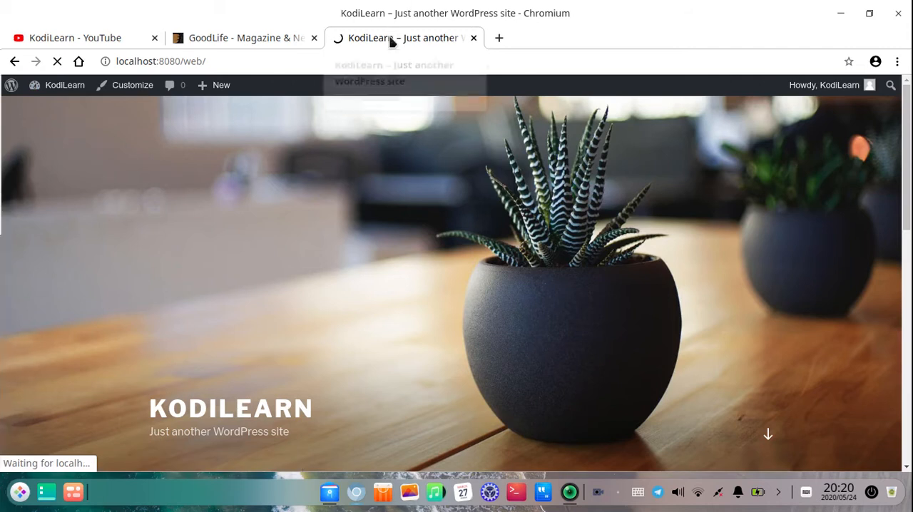
left_click_drag(391, 40, 91, 32)
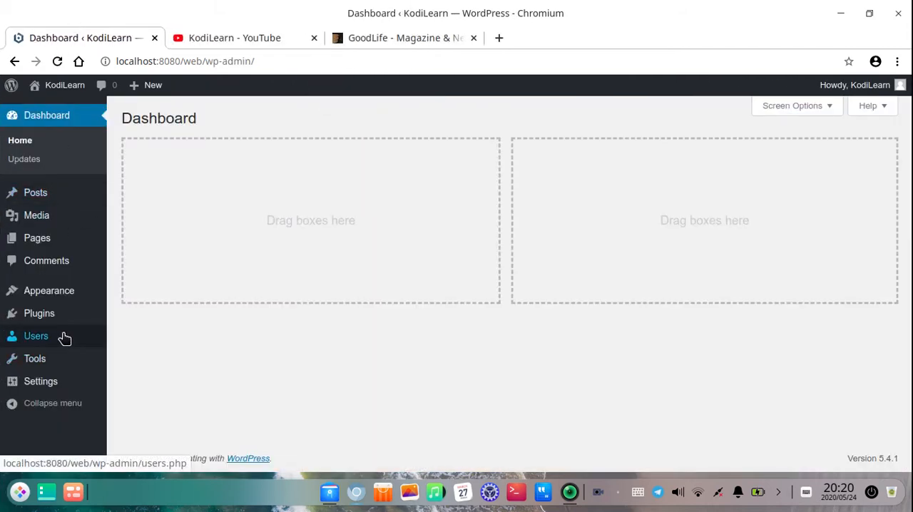
Open the installed themes page from the WordPress Appearance section
mouse_move(47, 317)
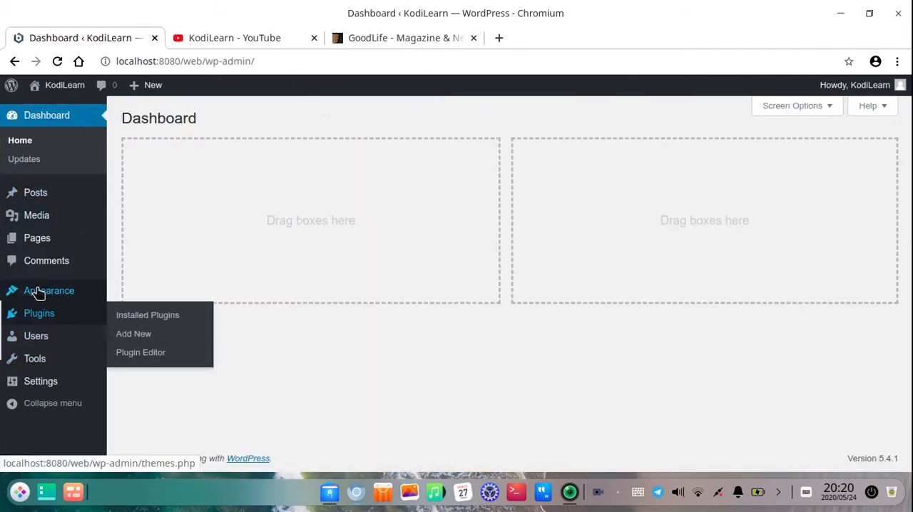
mouse_move(37, 292)
left_click(152, 302)
left_click(152, 296)
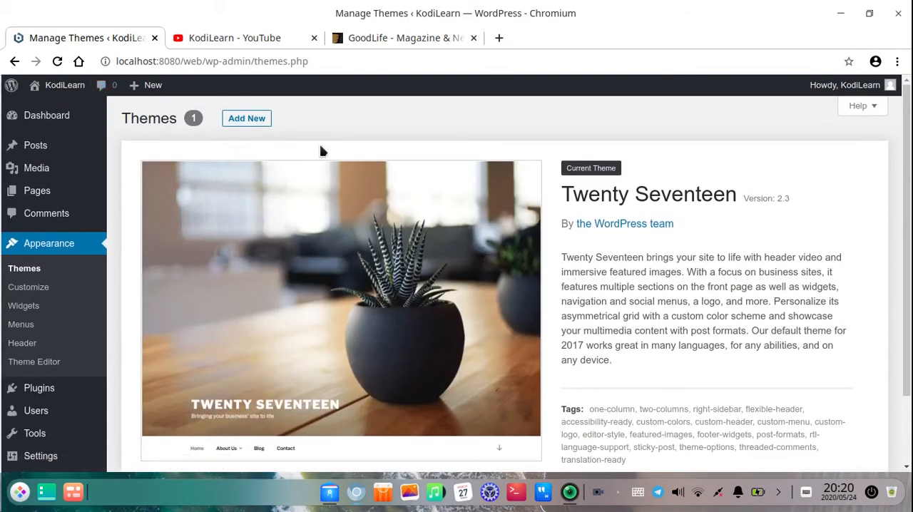
Open localhost:8080/web/ in a new tab placed right after the themes tab, and look over the site's front page
mouse_move(64, 95)
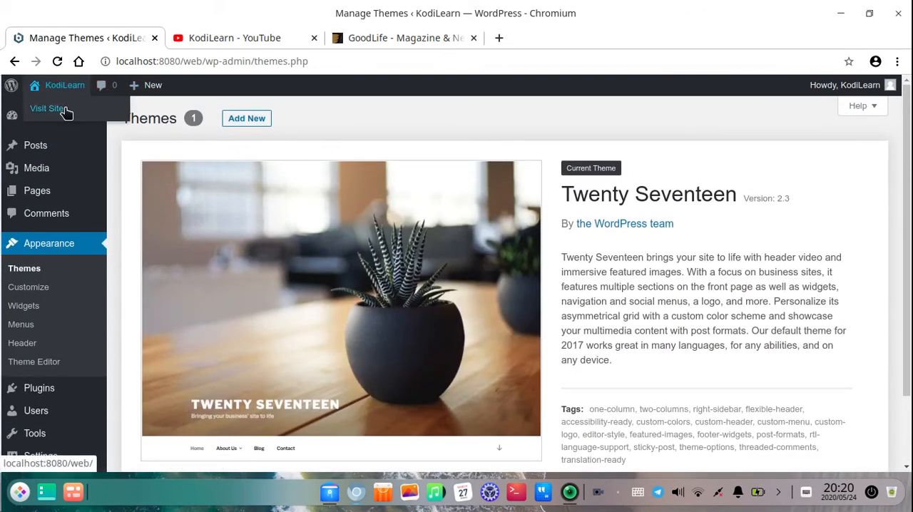
left_click(499, 38)
type("localhost:8080")
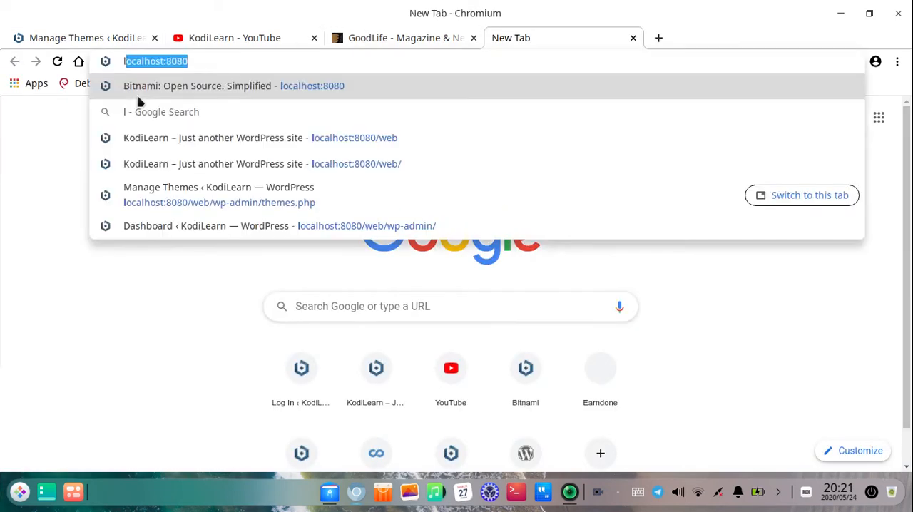
key("Down")
key("Down")
key("Return")
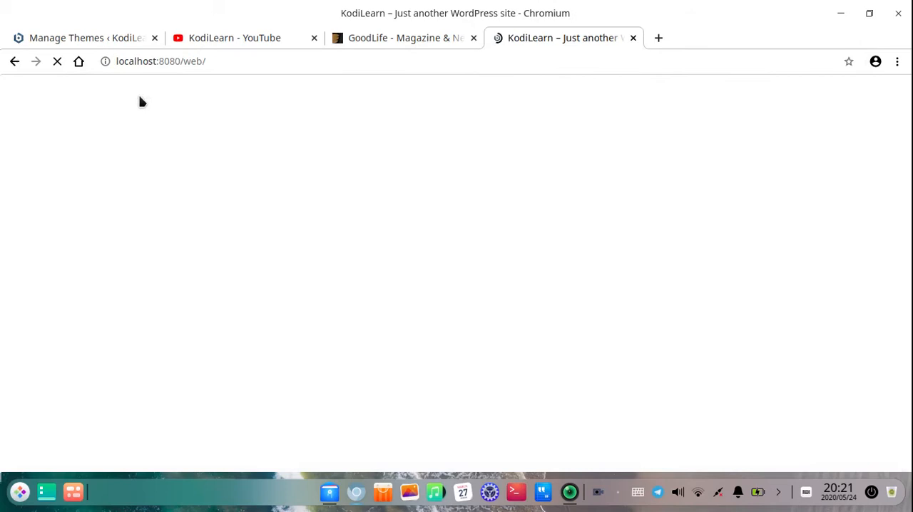
left_click_drag(552, 39, 228, 42)
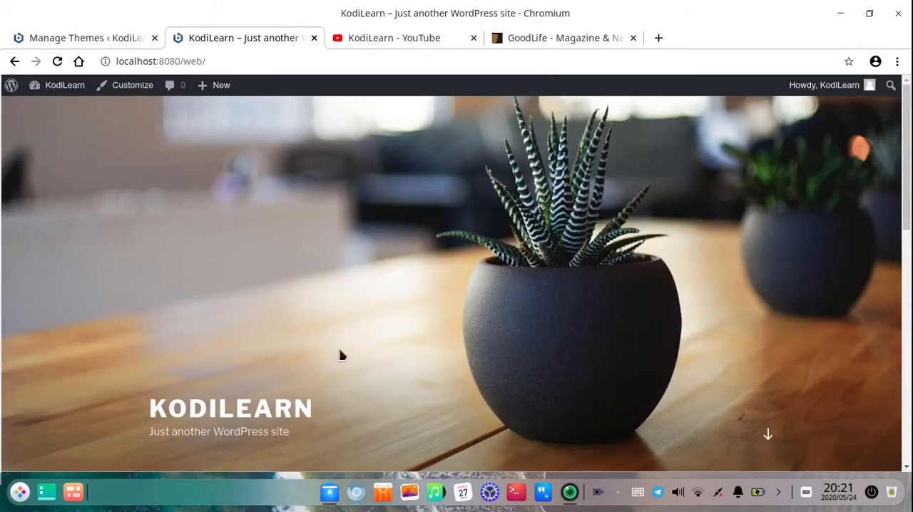
scroll(340, 354, "down", 3)
scroll(345, 398, "up", 3)
Return to the themes administration page and open the theme upload form for adding a new theme
left_click(98, 37)
left_click(241, 119)
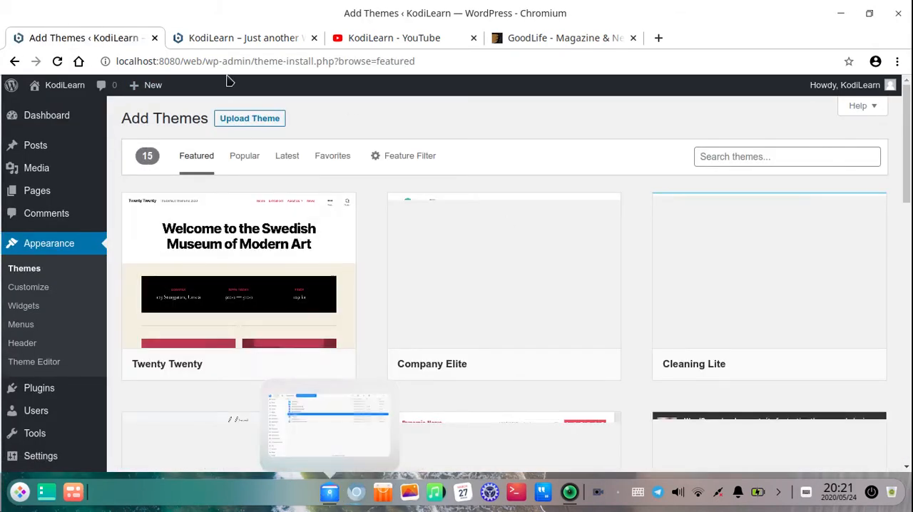
left_click(246, 119)
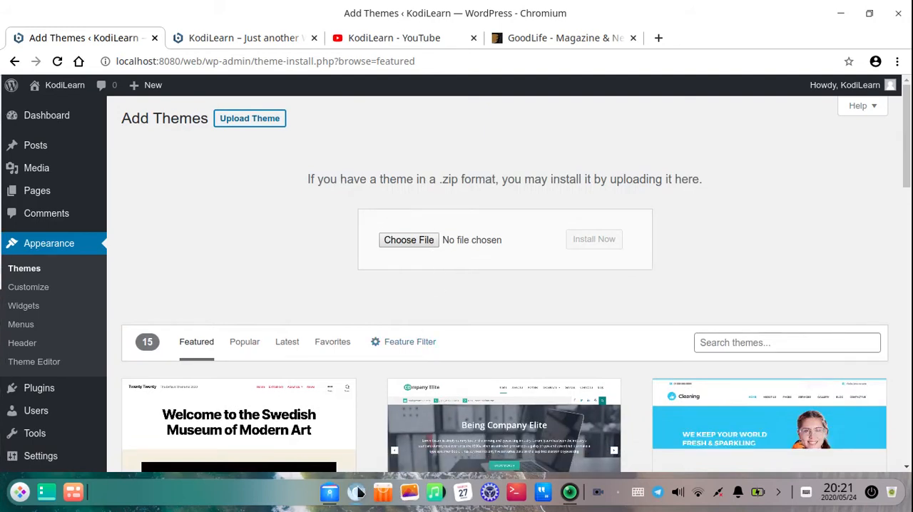
Upload goodlife-wp.zip from the GoodLife theme folder, then install and activate it as the site's theme
left_click(329, 493)
left_click(229, 141)
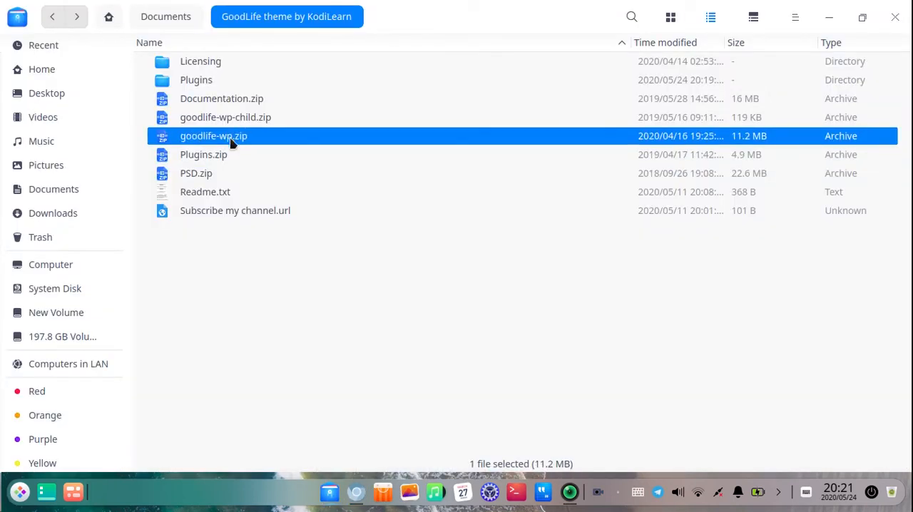
left_click_drag(288, 220, 406, 241)
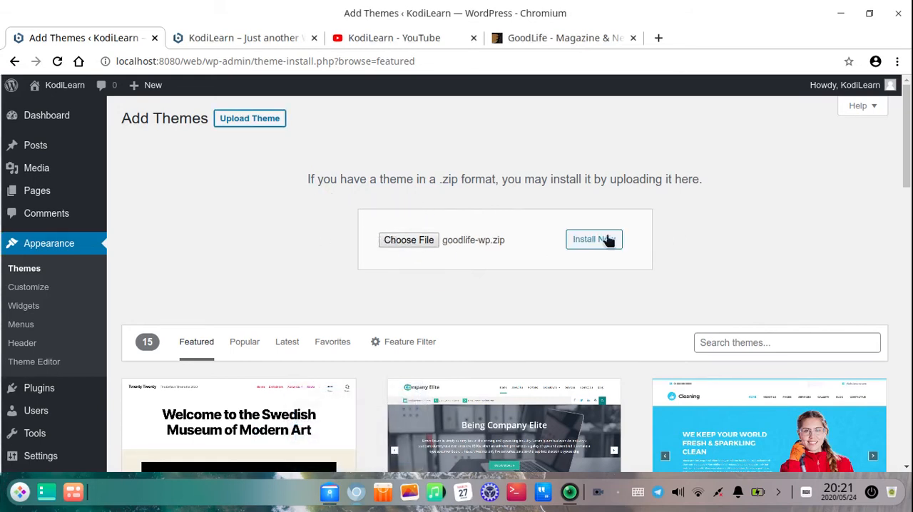
left_click(592, 242)
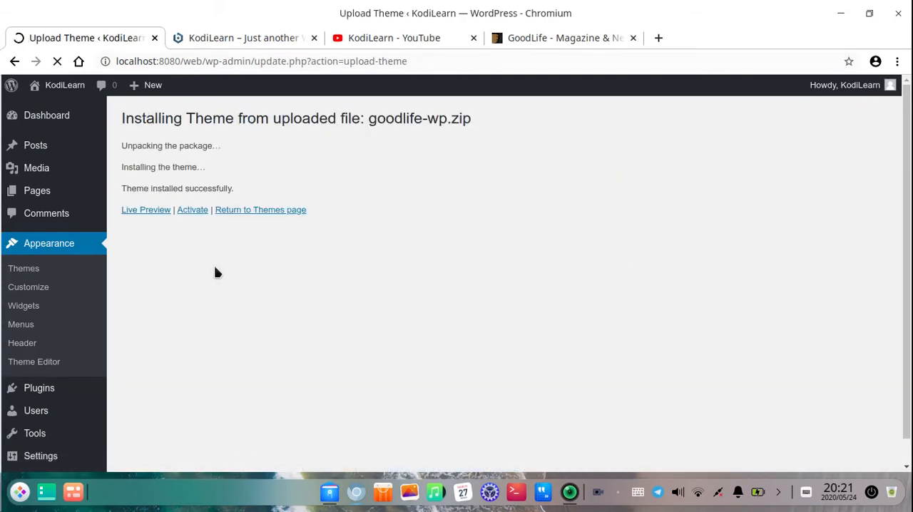
left_click(195, 210)
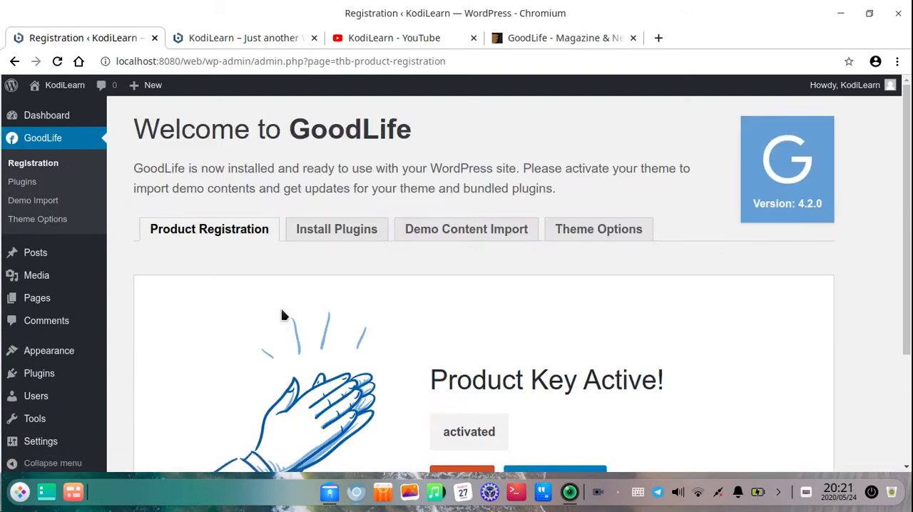
Check the product key status on the GoodLife registration page
scroll(379, 330, "down", 3)
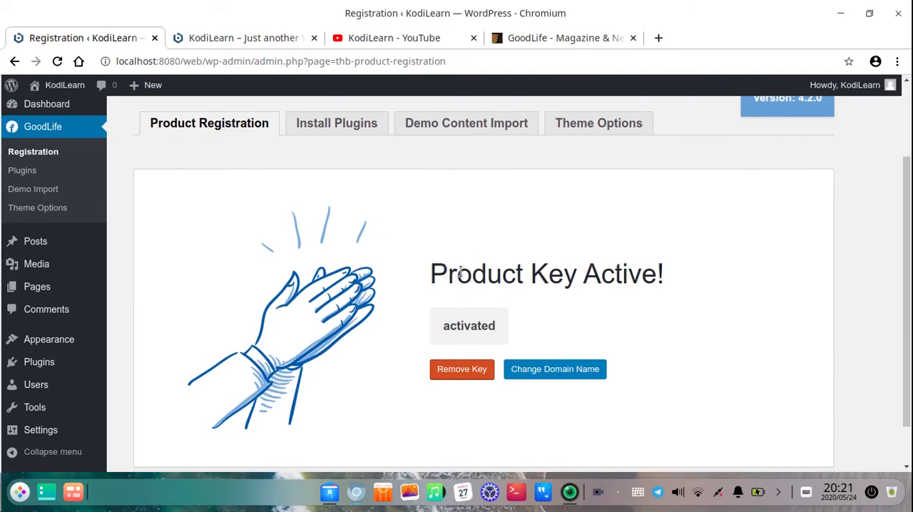
left_click_drag(460, 272, 695, 282)
left_click(273, 133)
Reload the local site's front page and examine its content under the GoodLife theme
left_click(245, 38)
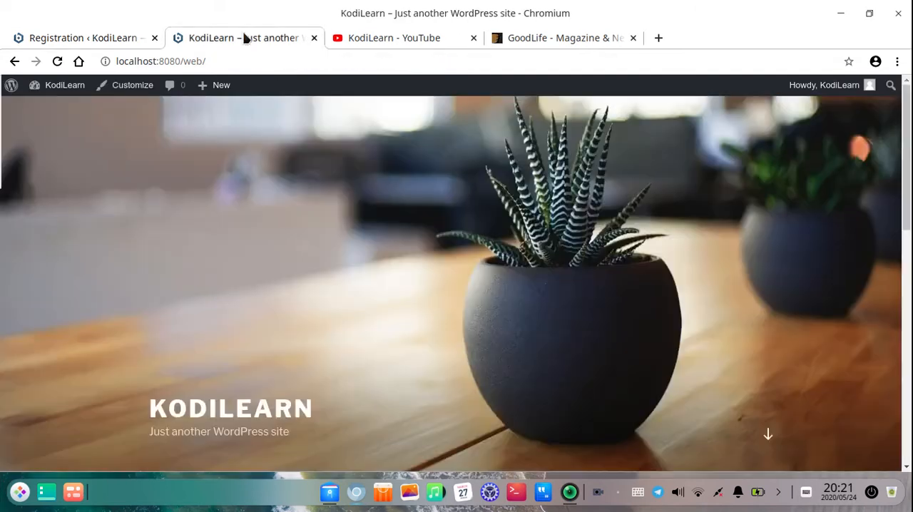
left_click(57, 61)
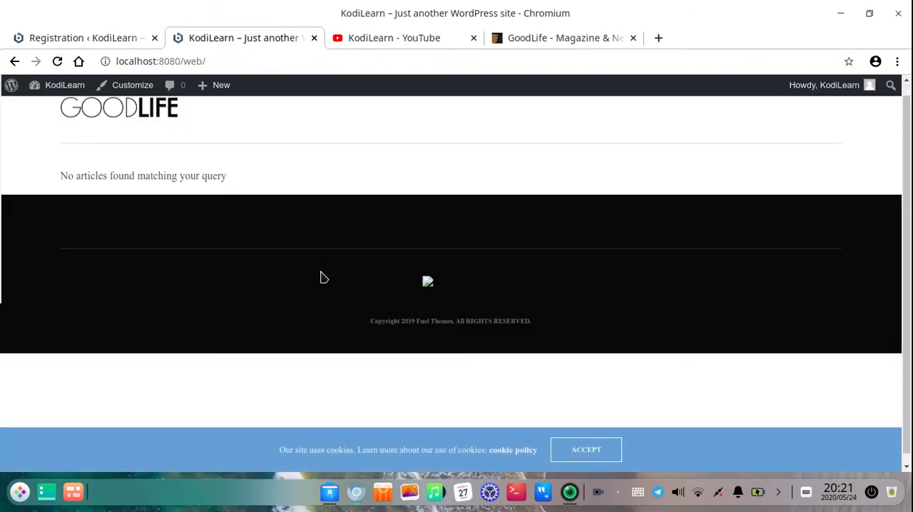
left_click_drag(309, 191, 55, 188)
left_click(15, 195)
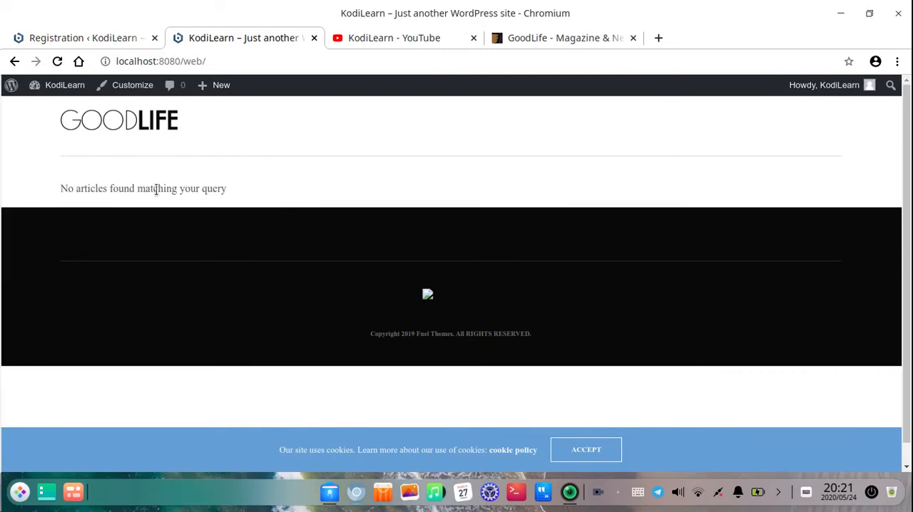
triple_click(126, 180)
left_click(319, 181)
Move the ThemeForest GoodLife tab beside the site tab and open the theme's live preview in a tab just before it
left_click_drag(609, 37, 434, 43)
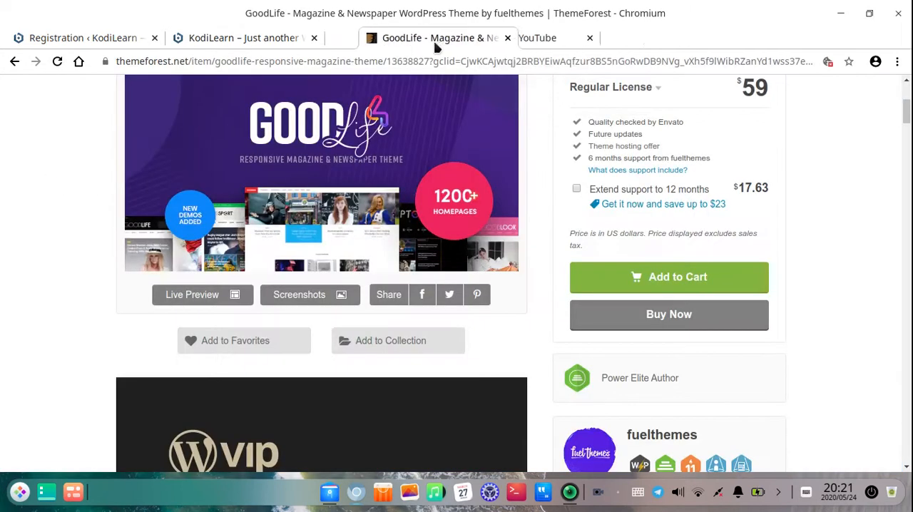
scroll(291, 326, "down", 5)
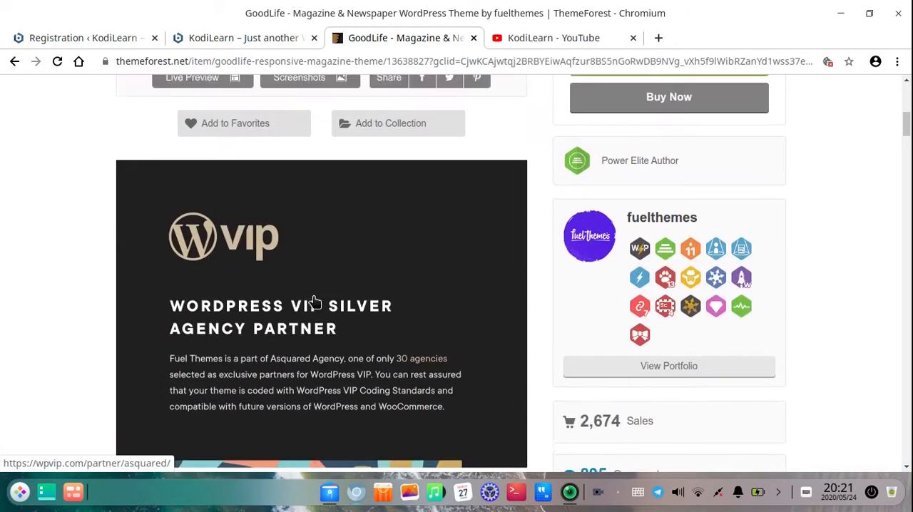
scroll(357, 278, "up", 3)
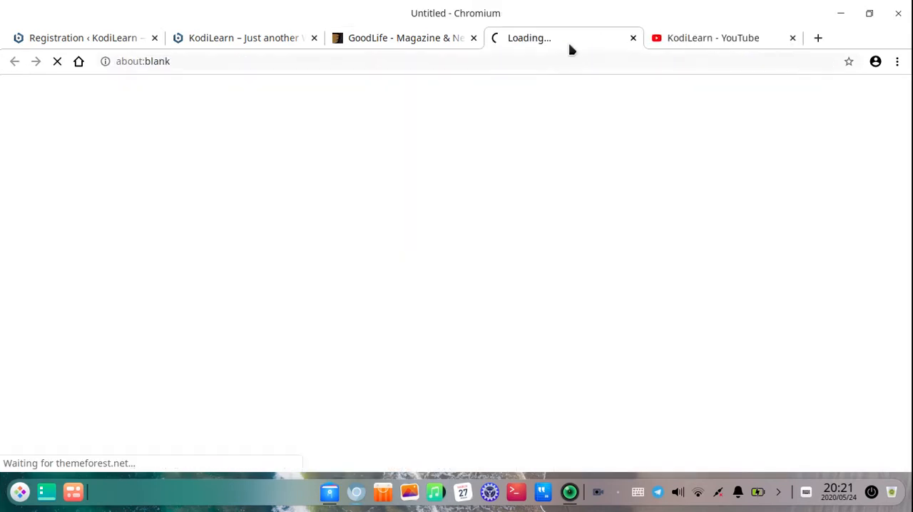
left_click_drag(569, 43, 407, 42)
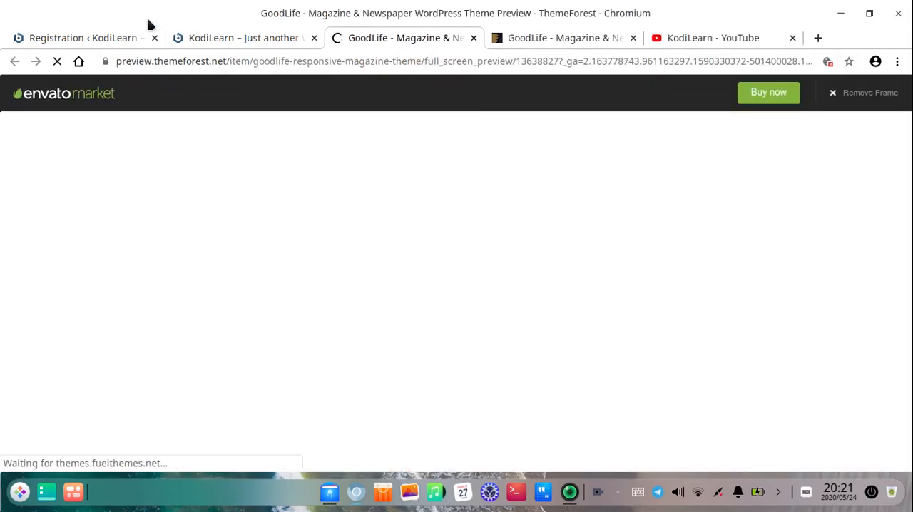
Compare the local site's front page with the demo designs shown in the GoodLife live preview
left_click(265, 40)
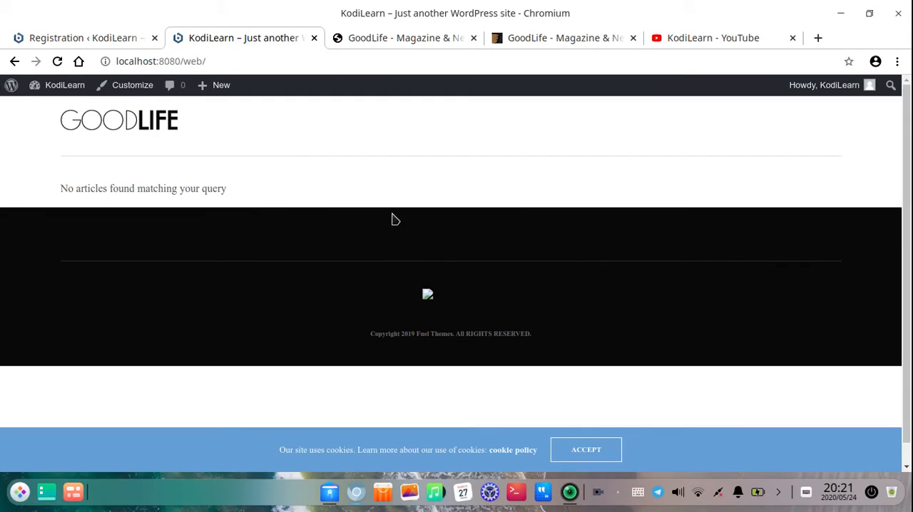
left_click_drag(393, 215, 468, 272)
left_click(468, 271)
left_click(384, 33)
scroll(295, 210, "down", 5)
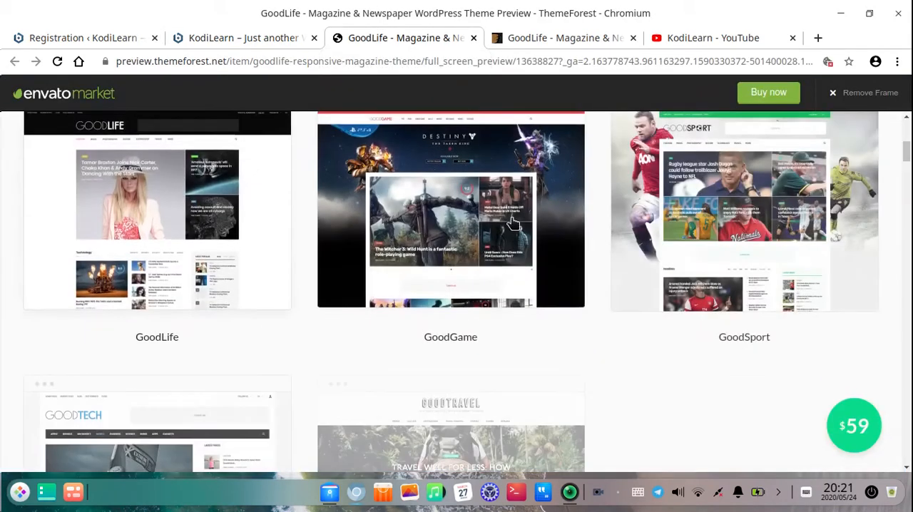
Open the GoodLife demo from the preview in its own tab and close the preview tab
left_click(161, 188)
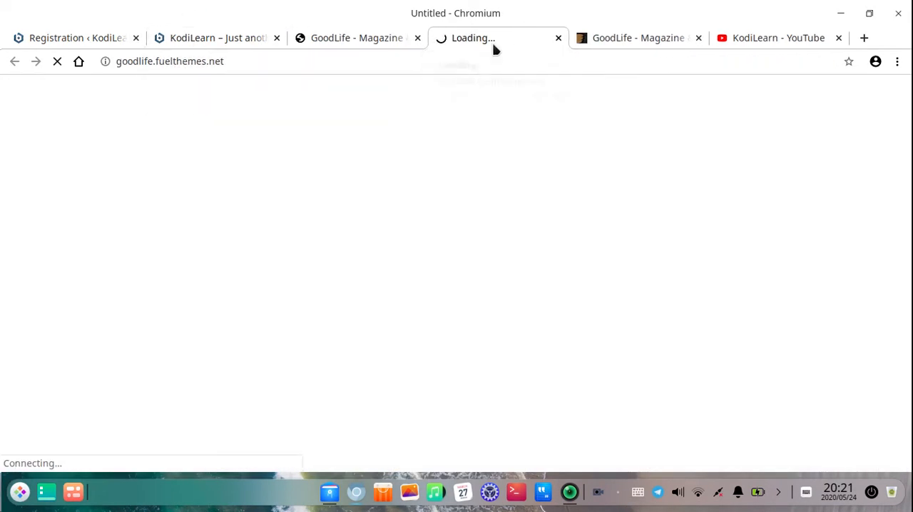
left_click_drag(492, 42, 424, 43)
left_click(502, 42)
left_click(557, 39)
Recheck the product key status on the GoodLife registration page and open the theme's Install Plugins section
left_click(29, 45)
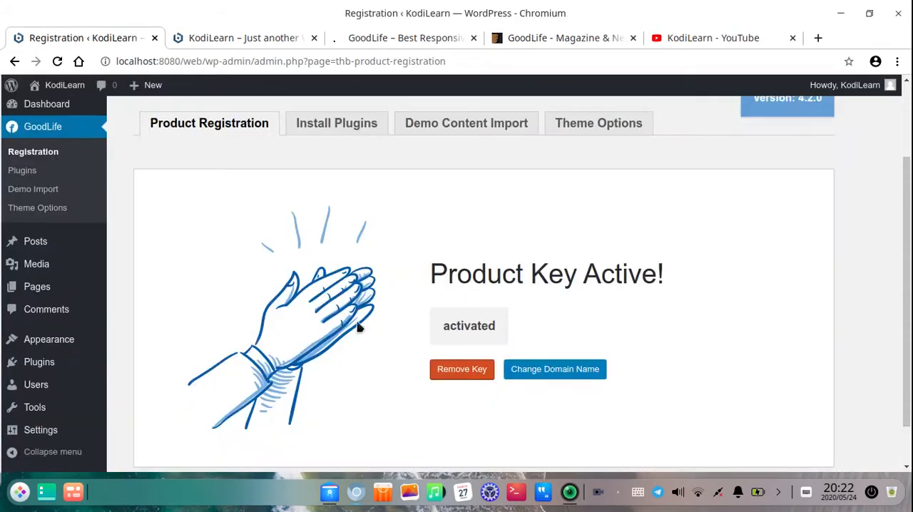
left_click_drag(452, 268, 608, 268)
left_click_drag(425, 279, 699, 309)
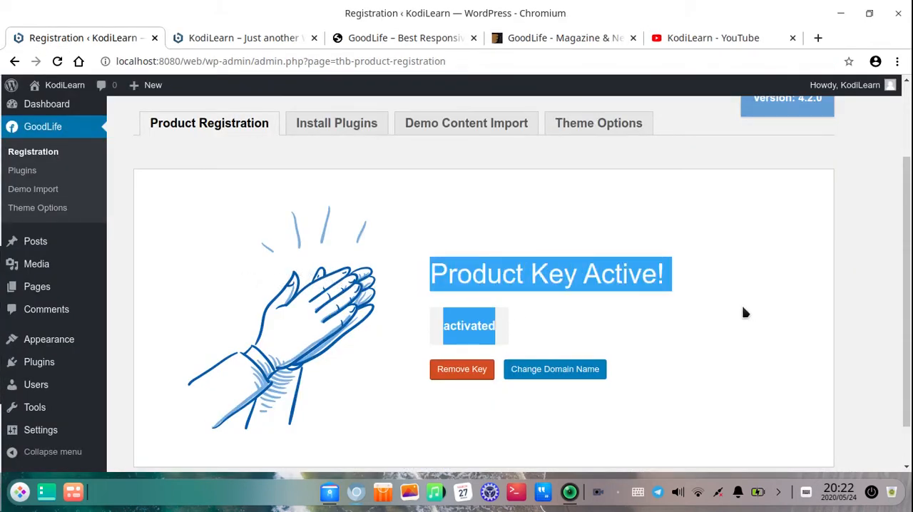
scroll(225, 362, "down", 2)
scroll(225, 362, "up", 3)
left_click(396, 383)
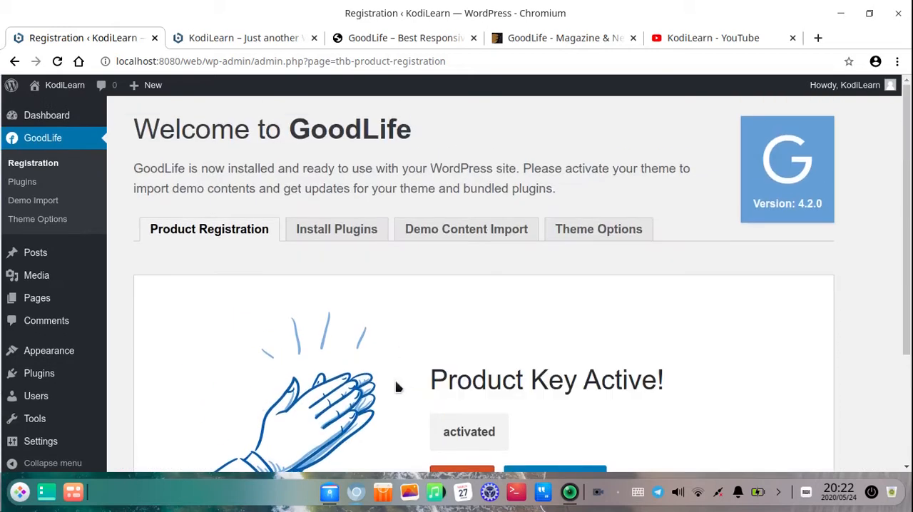
left_click(333, 230)
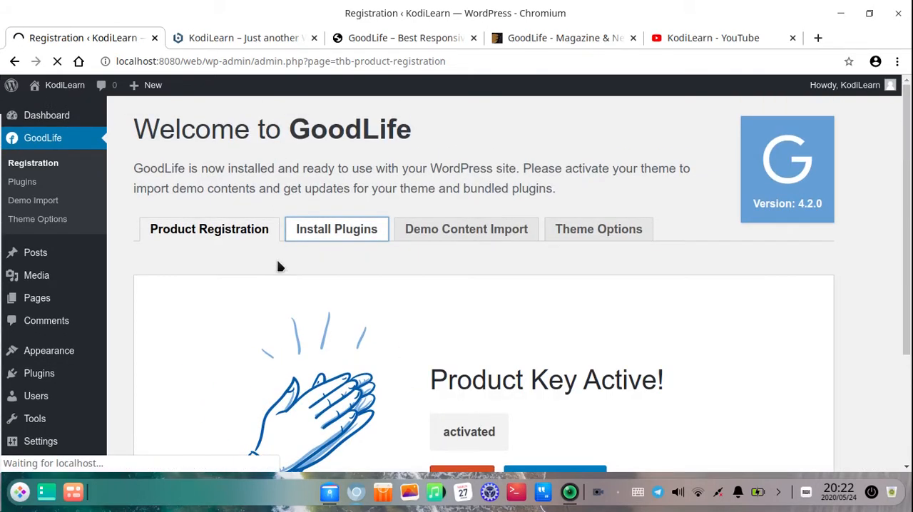
Switch to the file manager, check the js_composer files in the theme's Plugins folder, and return to the browser
left_click(329, 492)
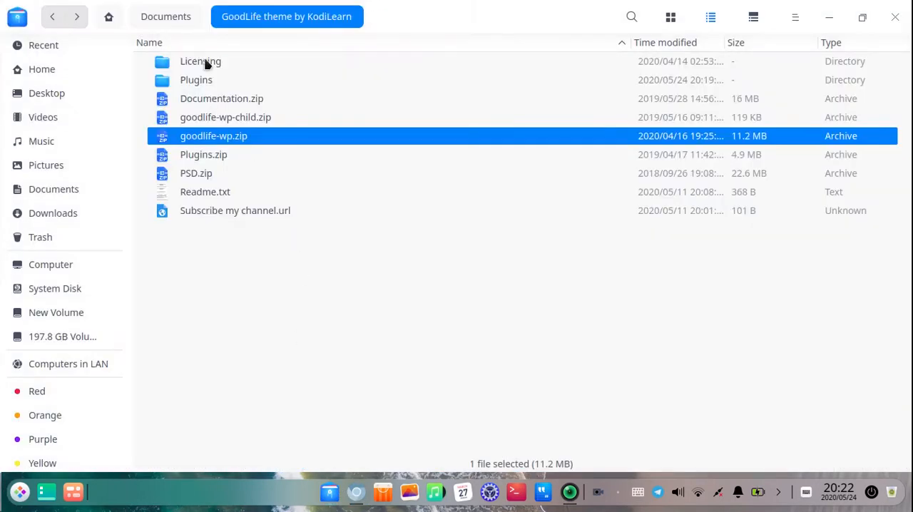
double_click(204, 83)
double_click(209, 84)
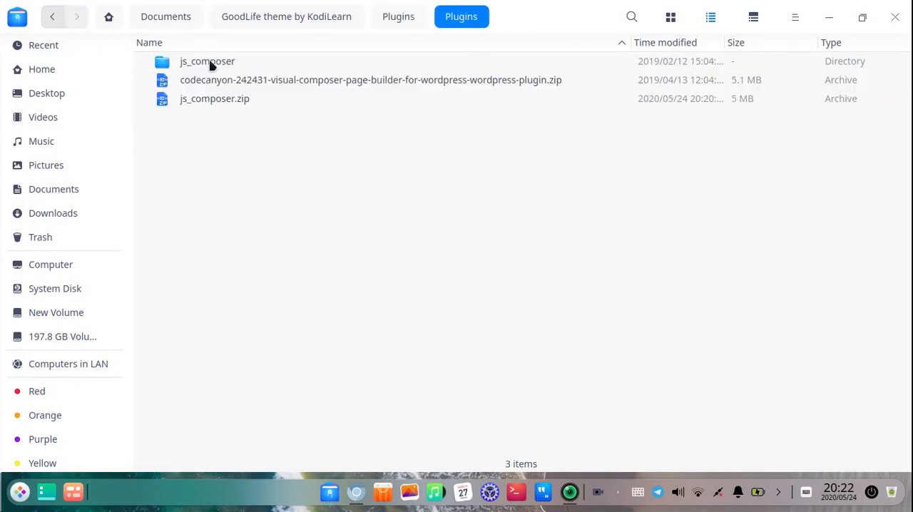
double_click(209, 63)
left_click(52, 23)
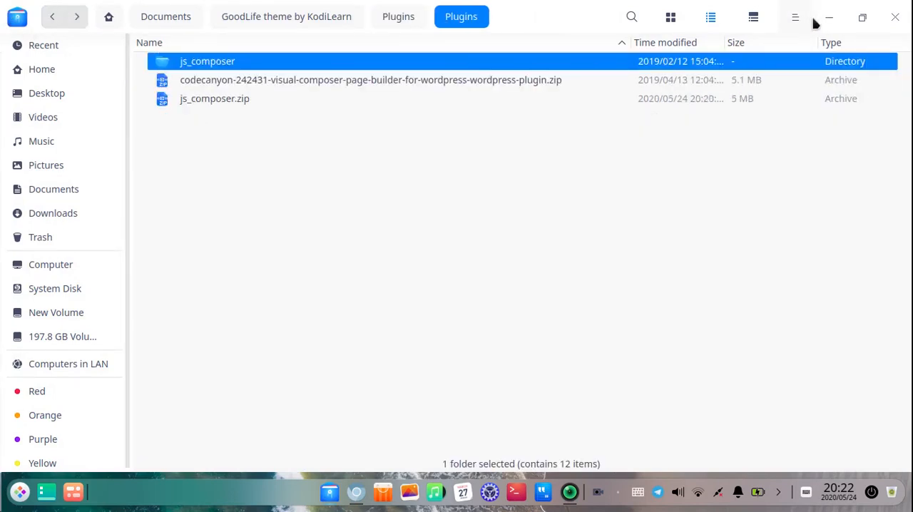
left_click(829, 17)
Install the GoodLife - Required Plugin from the theme's plugin list and activate it
scroll(278, 365, "down", 1)
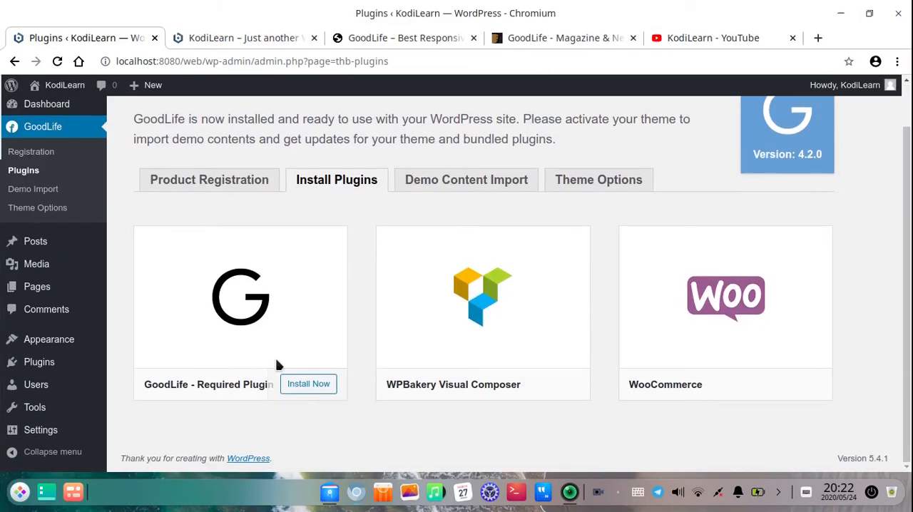
left_click(305, 384)
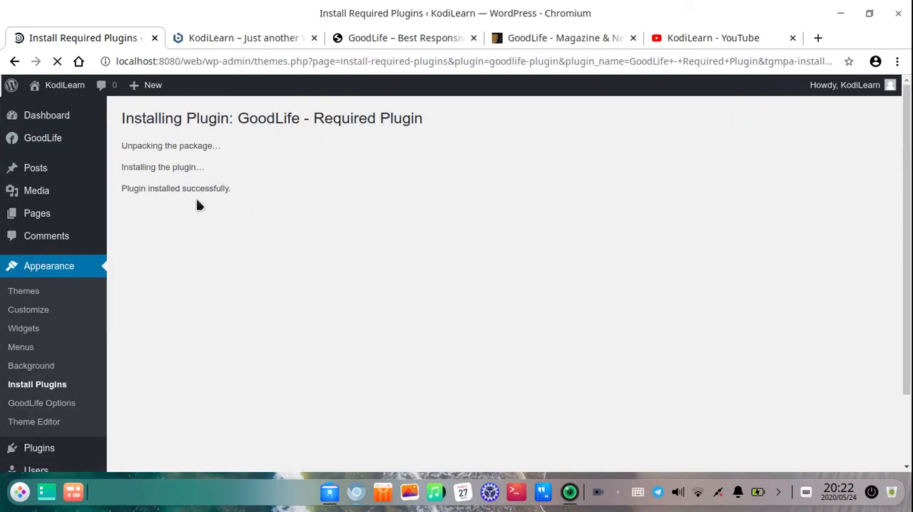
left_click(225, 37)
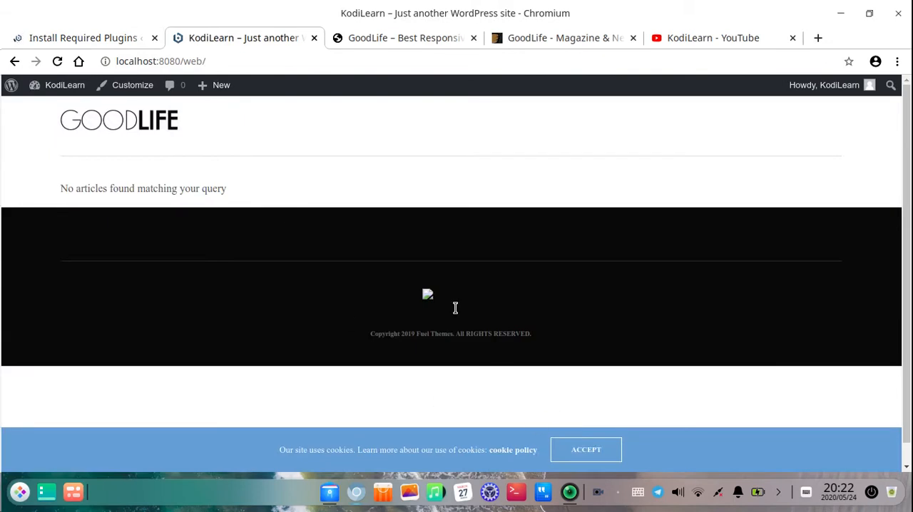
left_click(428, 43)
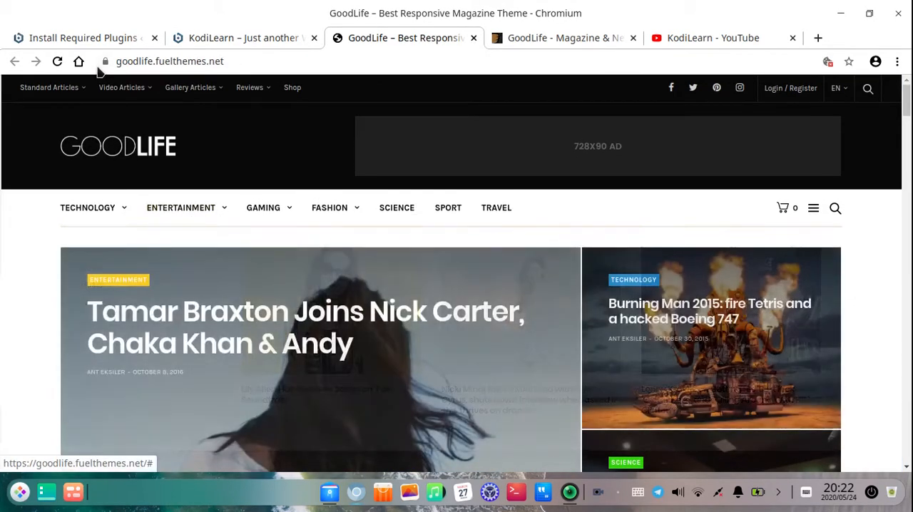
left_click(102, 38)
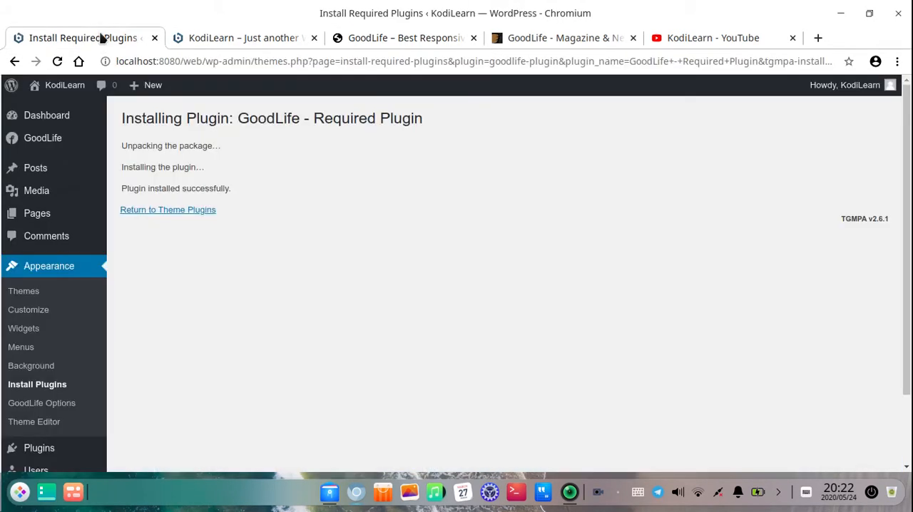
left_click(175, 211)
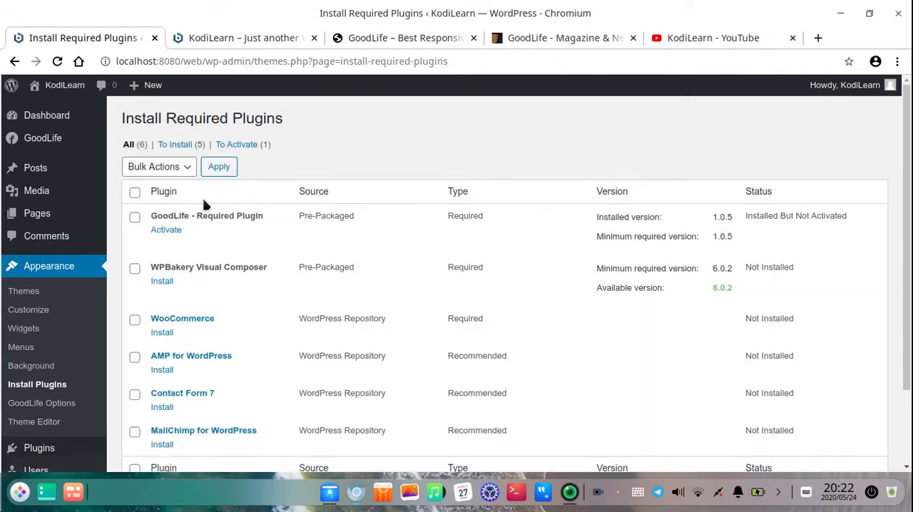
scroll(198, 234, "down", 1)
left_click(165, 160)
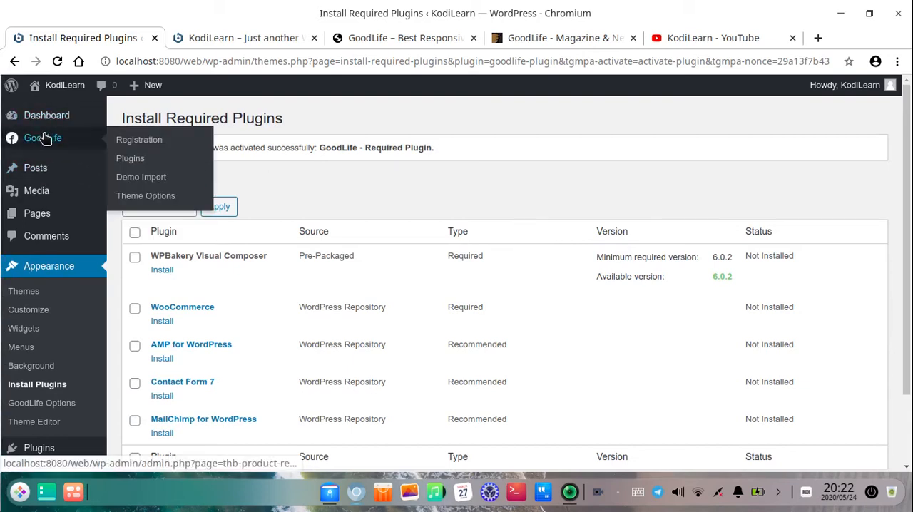
Recheck the GoodLife theme's plugins page and open its Demo Content Import section at the list of demos
mouse_move(47, 197)
mouse_move(55, 147)
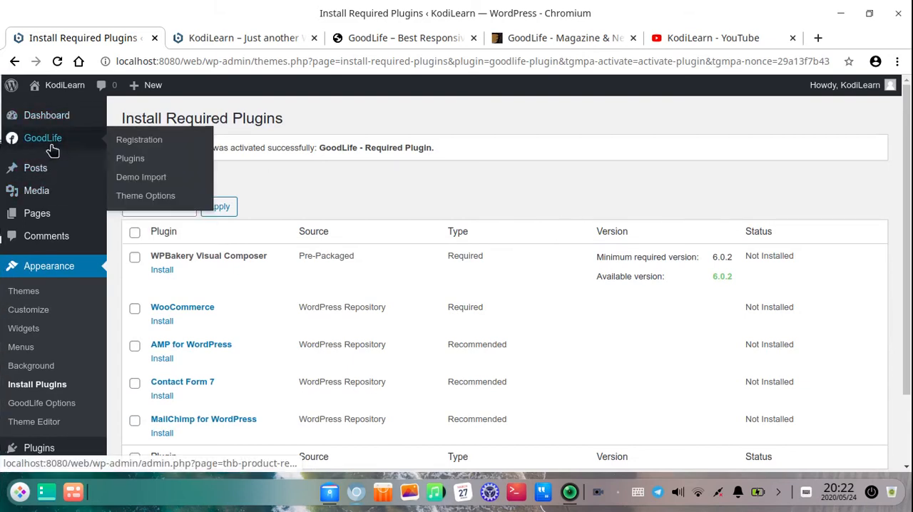
left_click(152, 167)
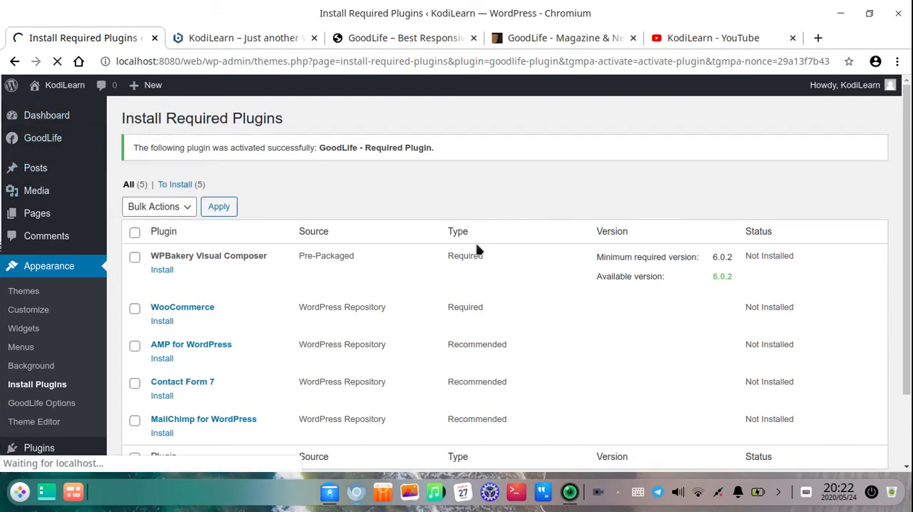
scroll(476, 243, "down", 3)
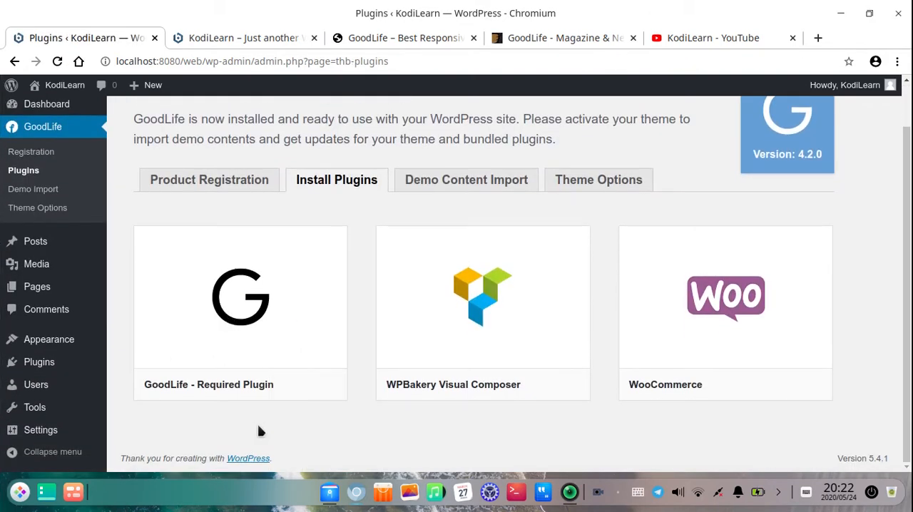
left_click(499, 187)
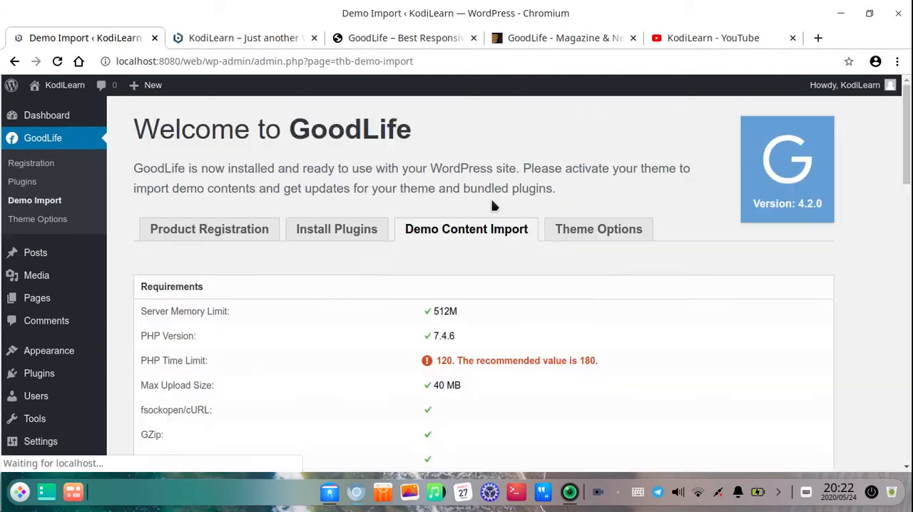
scroll(391, 281, "down", 5)
scroll(380, 283, "down", 1)
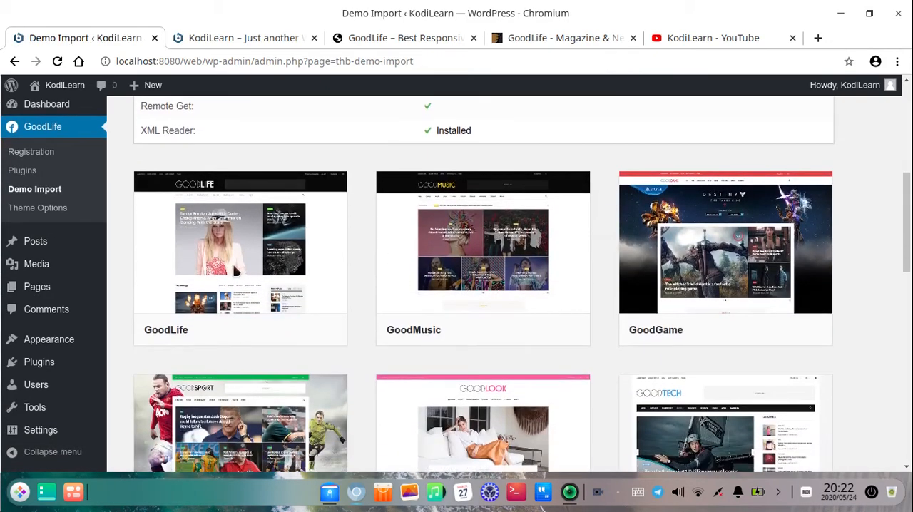
Review the front page of the GoodLife live demo at goodlife.fuelthemes.net
left_click(393, 41)
scroll(342, 321, "down", 5)
scroll(214, 257, "up", 2)
scroll(184, 230, "up", 3)
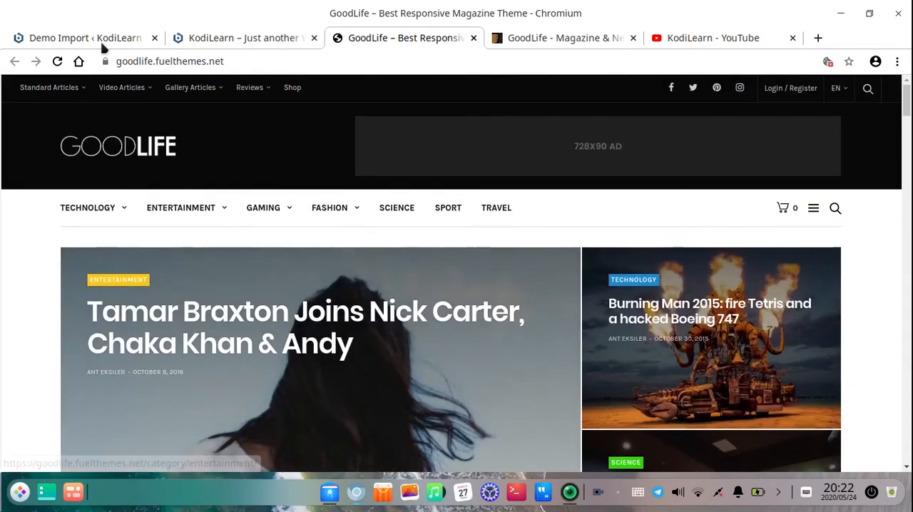
Import the GoodLife demo with its contents, media files, theme options and widgets
left_click(107, 43)
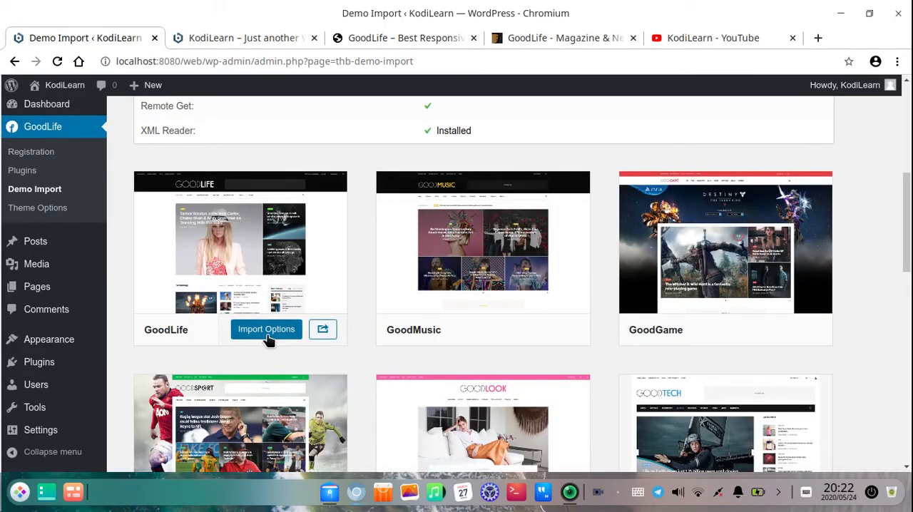
left_click(266, 331)
scroll(506, 365, "down", 3)
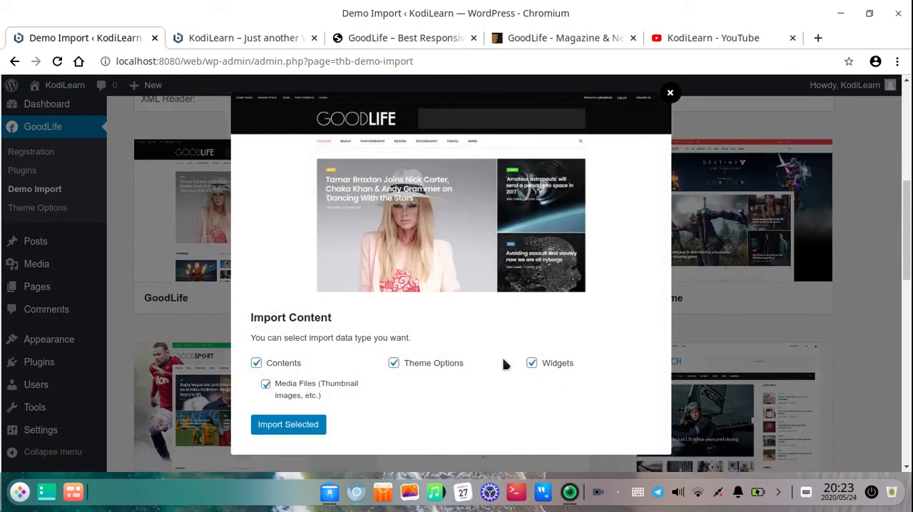
left_click(302, 425)
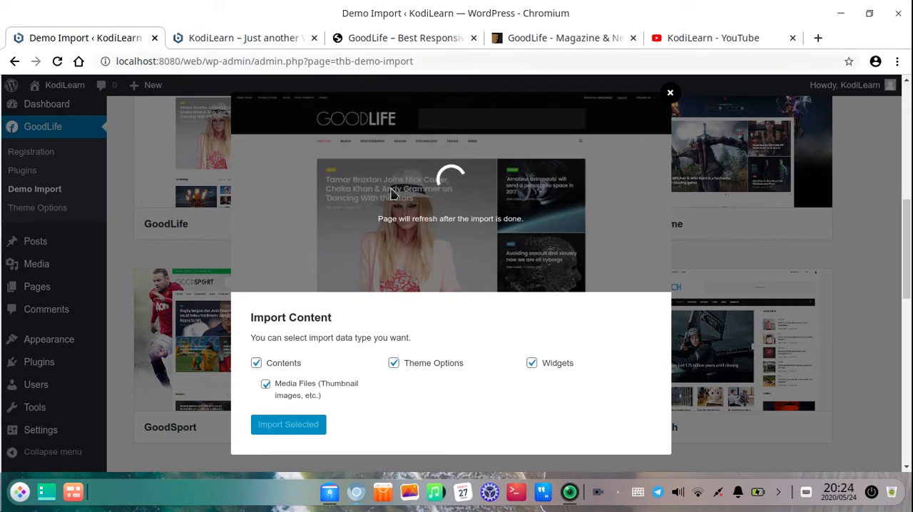
Switch to the file manager and open the apache2 folder inside lampstack-7.4.6-1 in the home directory
left_click(327, 492)
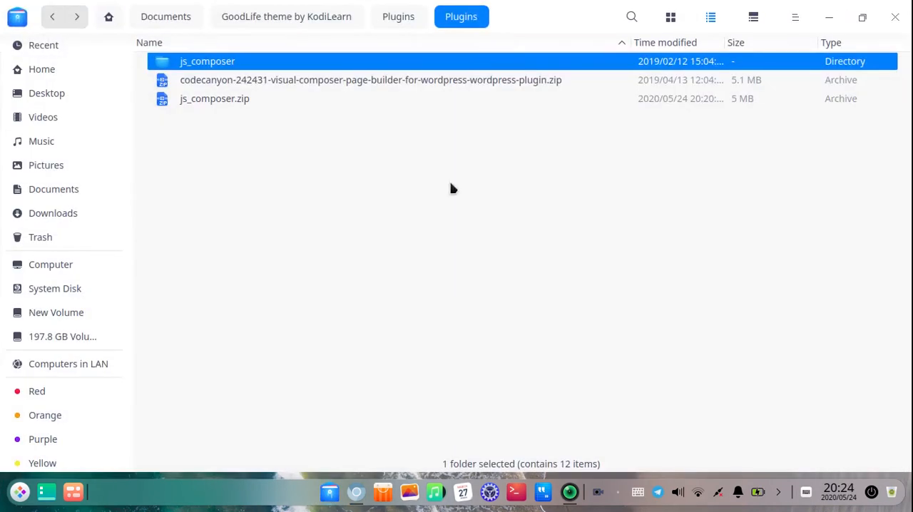
left_click(53, 311)
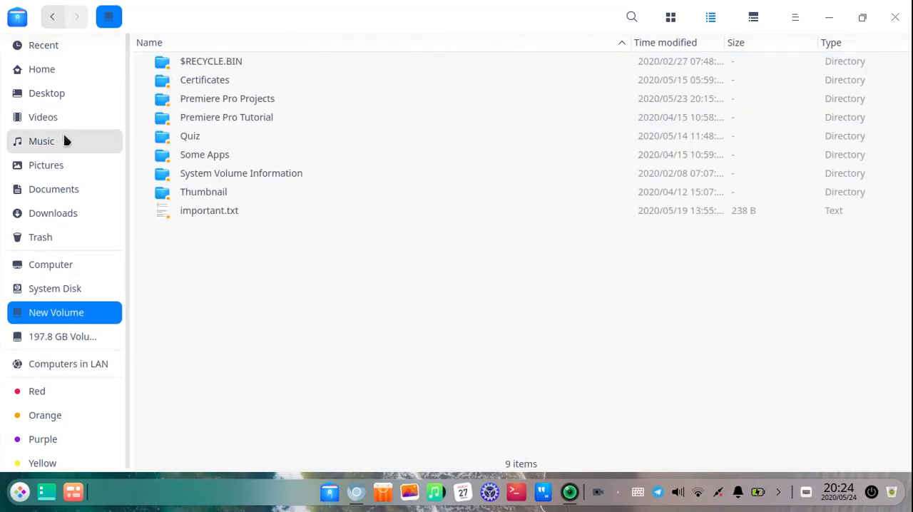
left_click(43, 71)
scroll(212, 277, "down", 5)
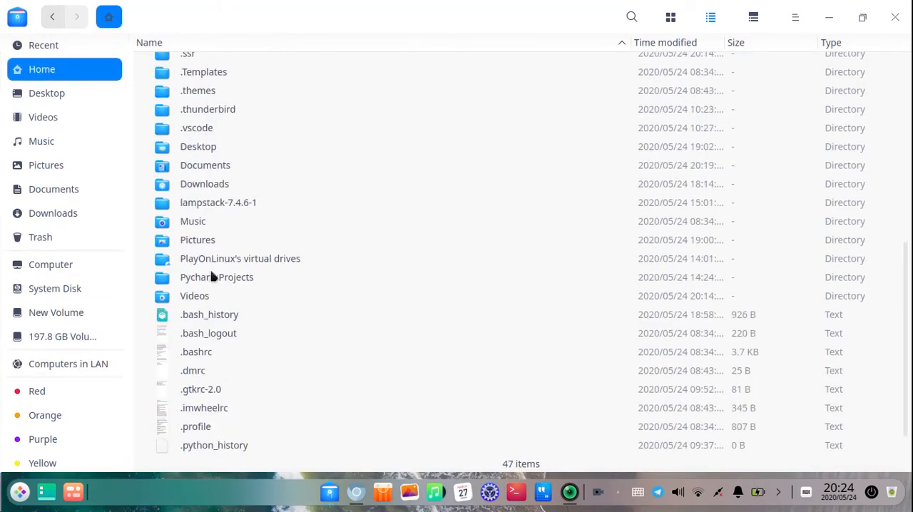
double_click(239, 203)
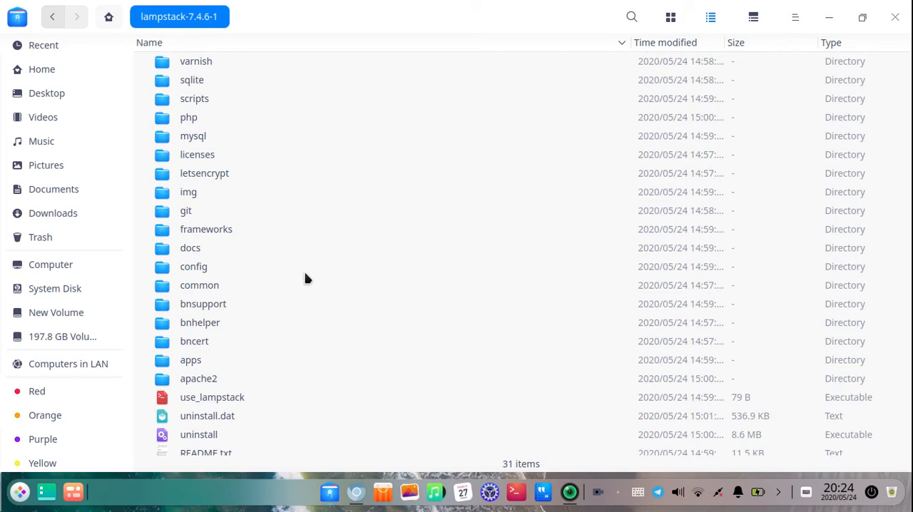
double_click(206, 383)
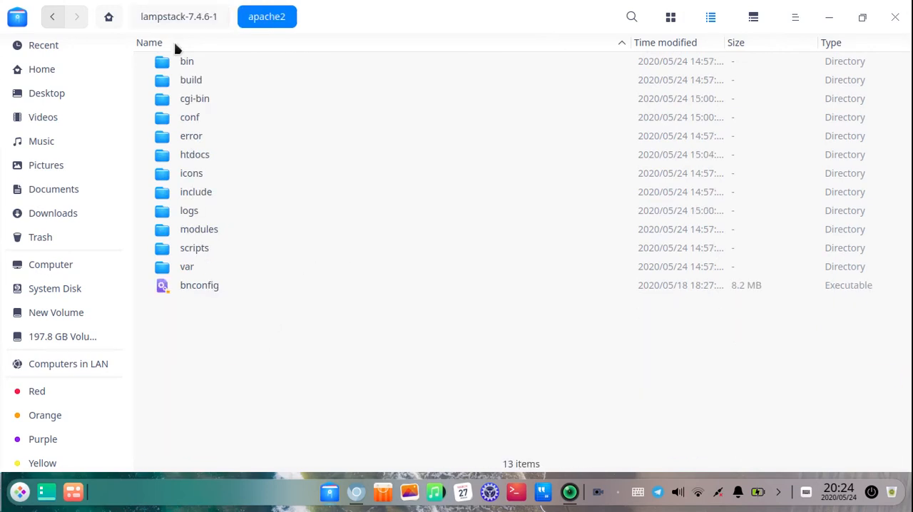
Open the local site's themes folder under htdocs/web/wp-content
left_click(204, 140)
double_click(212, 151)
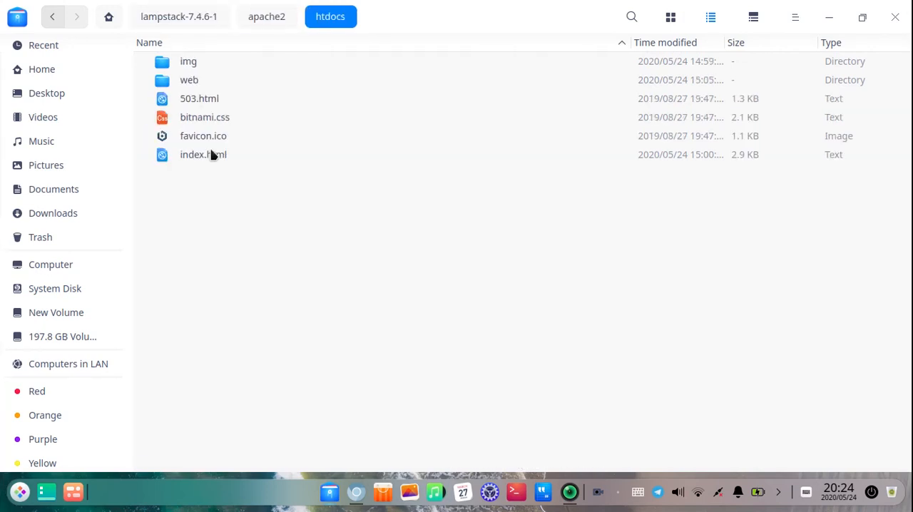
left_click(192, 82)
double_click(192, 82)
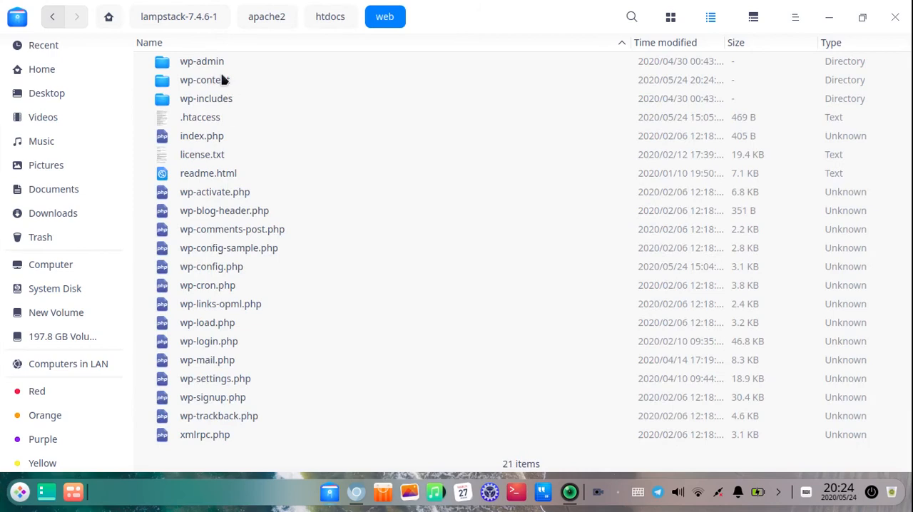
double_click(224, 80)
left_click(204, 85)
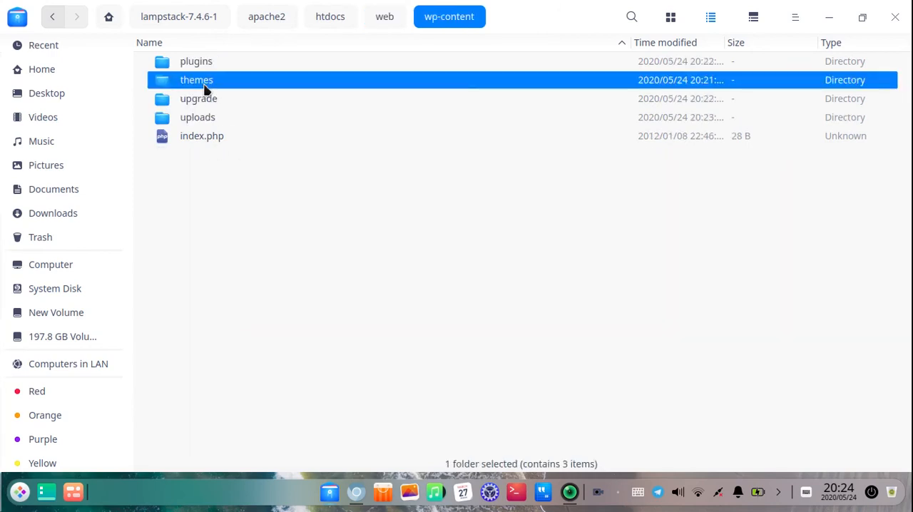
double_click(204, 87)
Examine the goodlife-wp and twentyseventeen folders among the site's installed themes
left_click(218, 85)
left_click(219, 67)
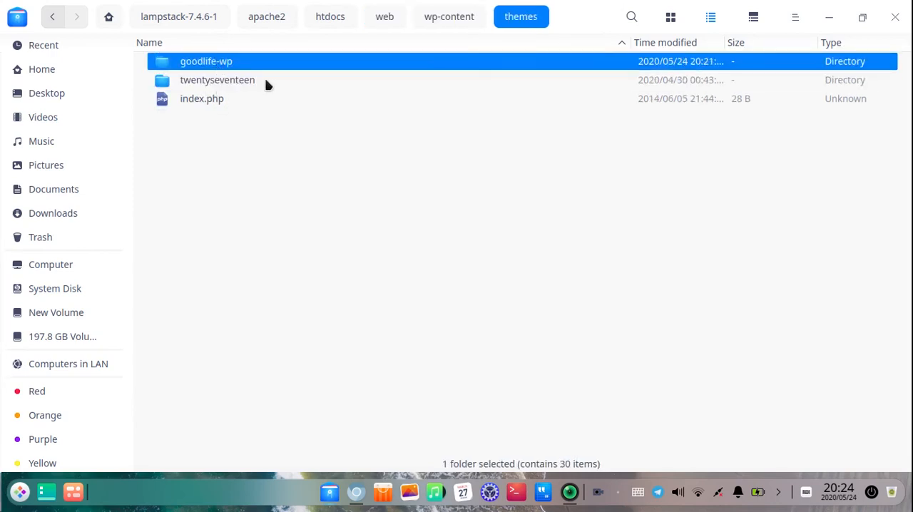
left_click(243, 79)
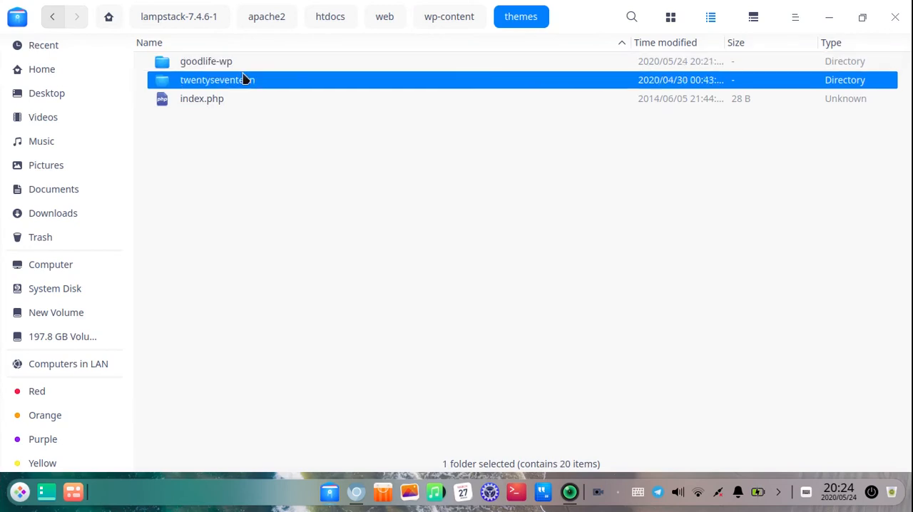
left_click(254, 64)
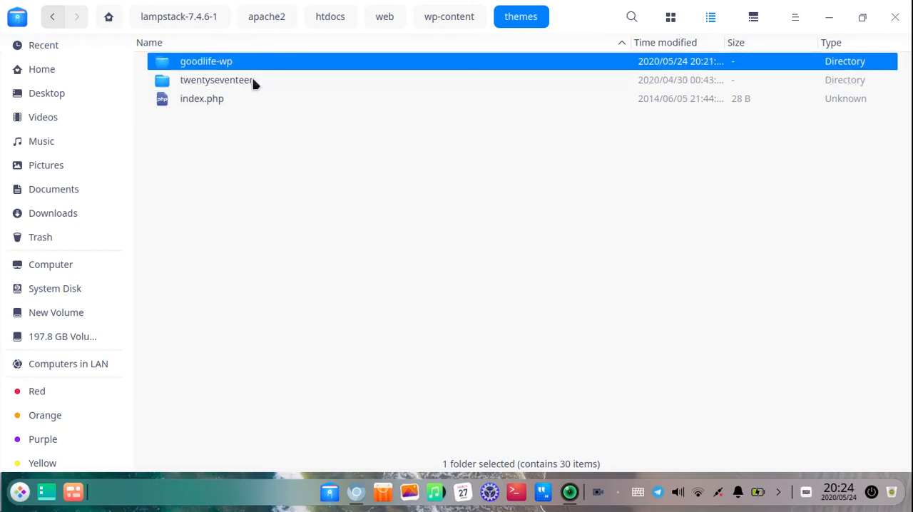
left_click(254, 80)
left_click(250, 65)
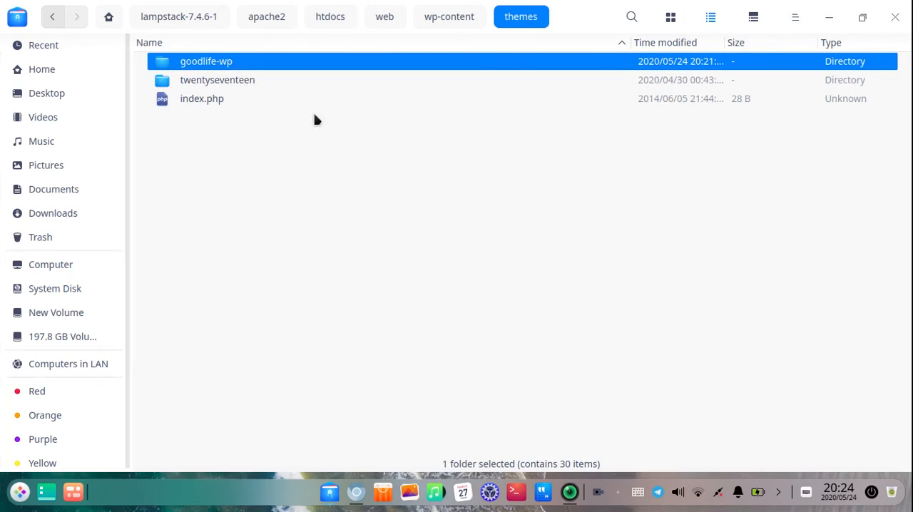
left_click(256, 81)
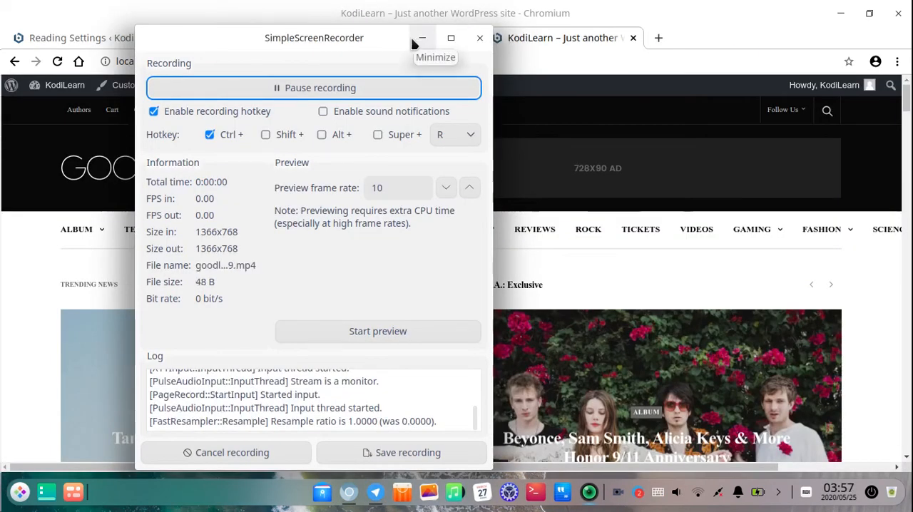
Review the GoodMusic demo layout on the local site's front page
left_click(412, 44)
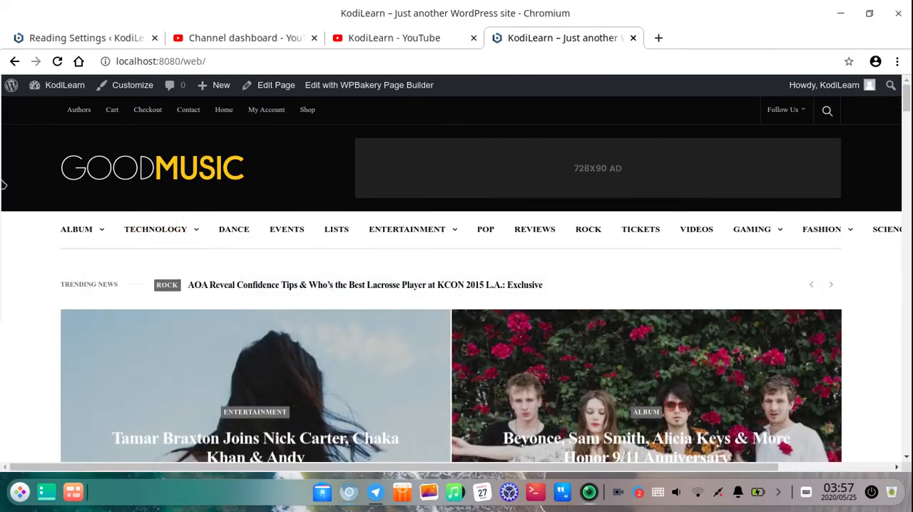
scroll(147, 253, "down", 8)
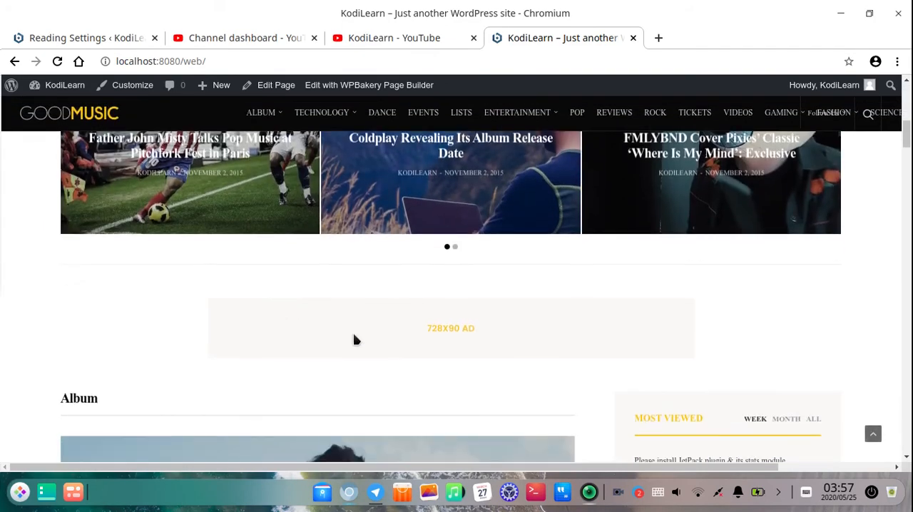
scroll(234, 250, "down", 6)
right_click(248, 279)
left_click(206, 63)
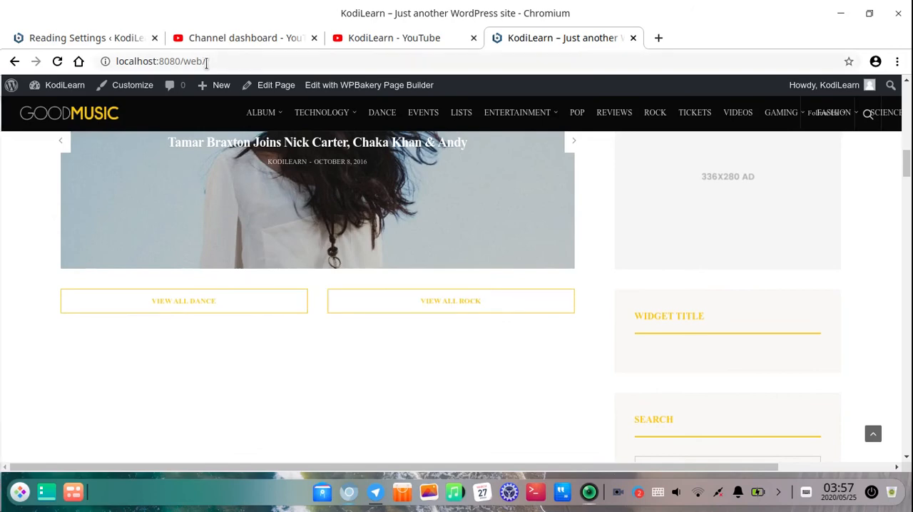
Examine the demo front page's content sections and sidebar widgets, from the Dance and Rock area to Featured News and the header
left_click(207, 64)
left_click(42, 280)
scroll(333, 259, "down", 3)
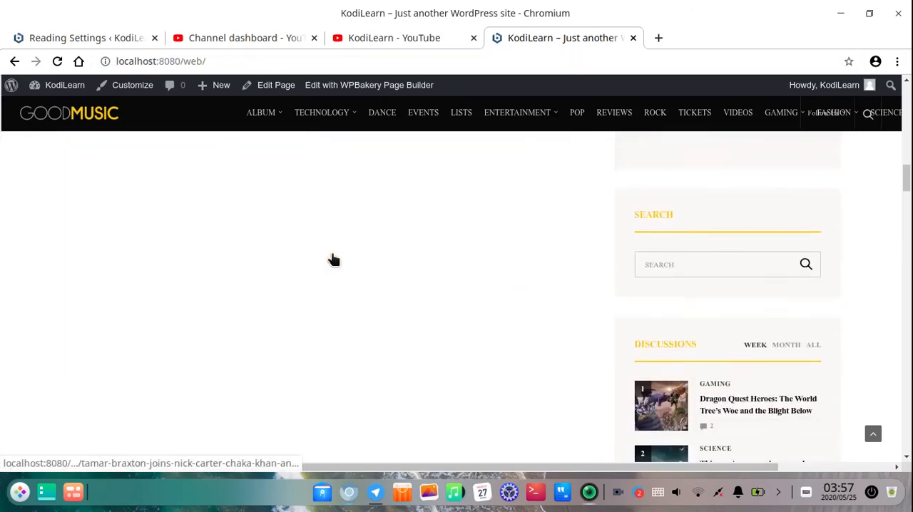
scroll(332, 259, "down", 10)
scroll(443, 285, "up", 4)
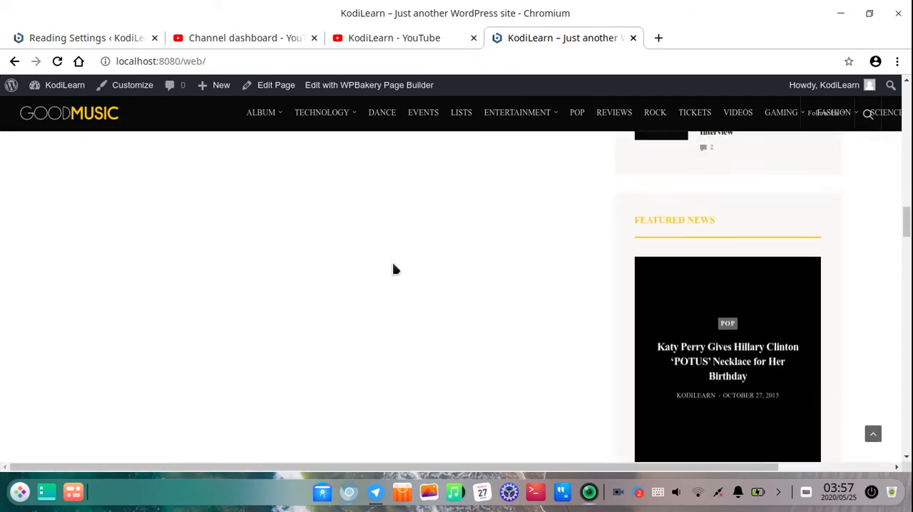
scroll(394, 268, "up", 15)
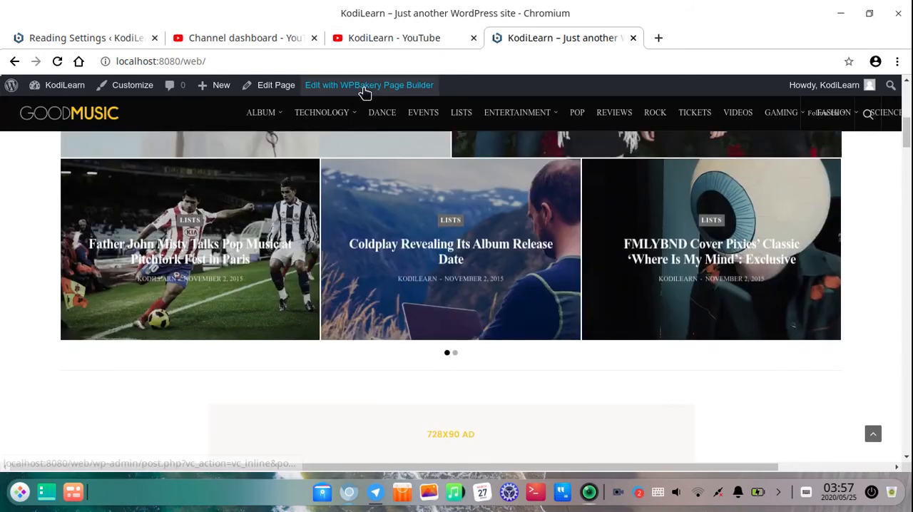
scroll(419, 240, "up", 3)
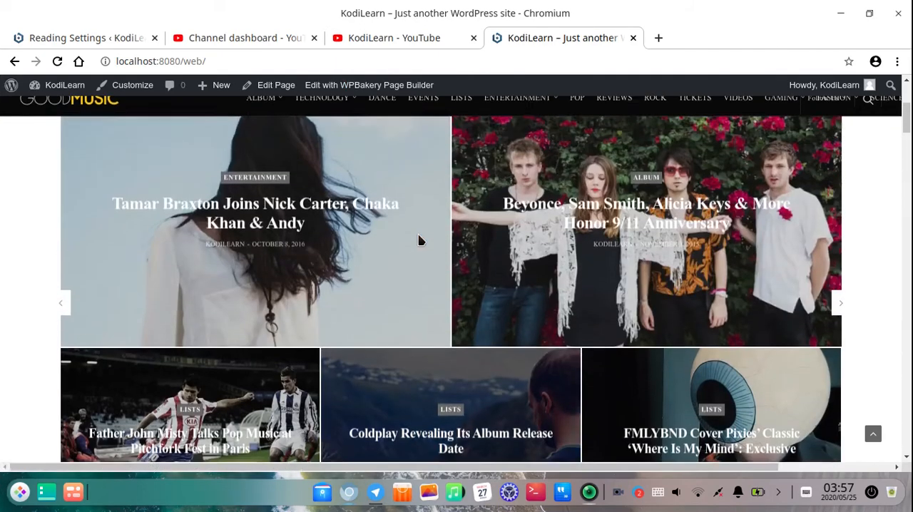
scroll(419, 240, "up", 4)
View the site's Technology category and open its article "Burning Man 2015: fire Tetris and a hacked Boeing 747"
left_click(149, 233)
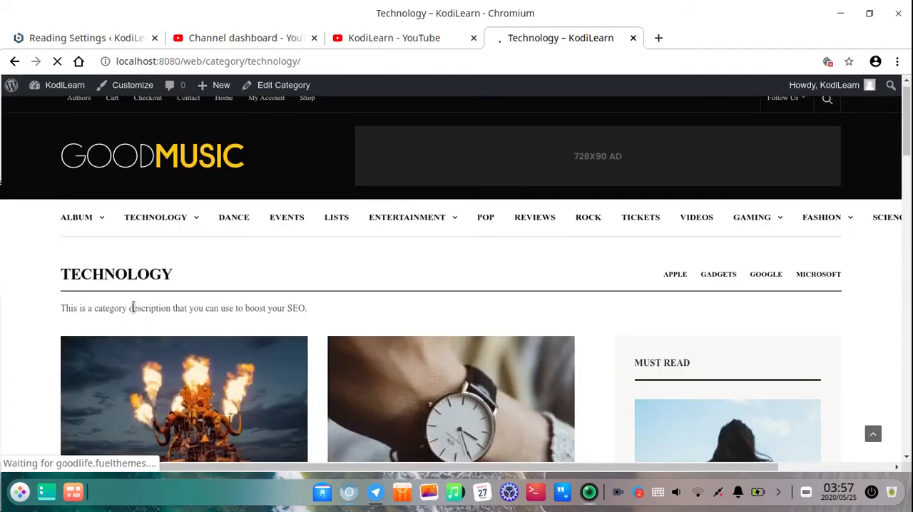
scroll(134, 308, "down", 4)
left_click(238, 278)
scroll(485, 186, "up", 4)
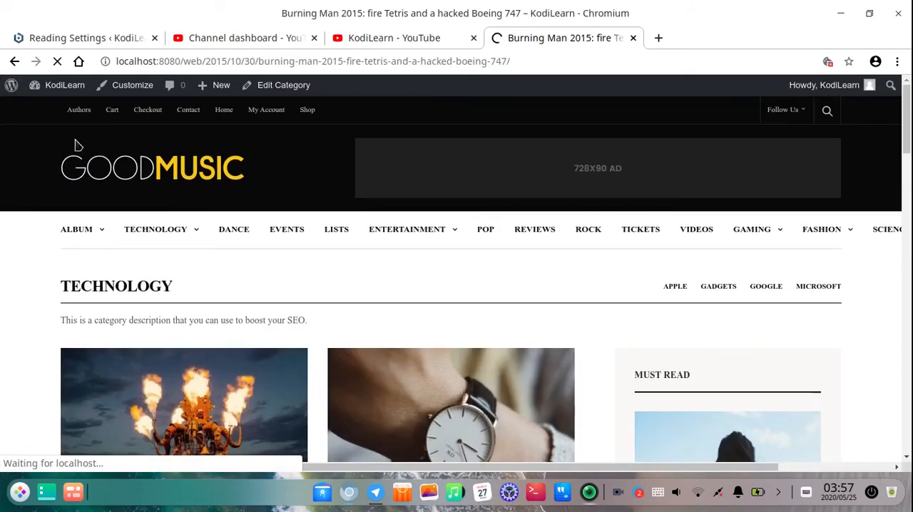
Open the GoodLife theme options in the WordPress admin and place the Burning Man article's browser tab directly after the admin tab
left_click(100, 36)
scroll(41, 183, "down", 1)
scroll(40, 184, "up", 1)
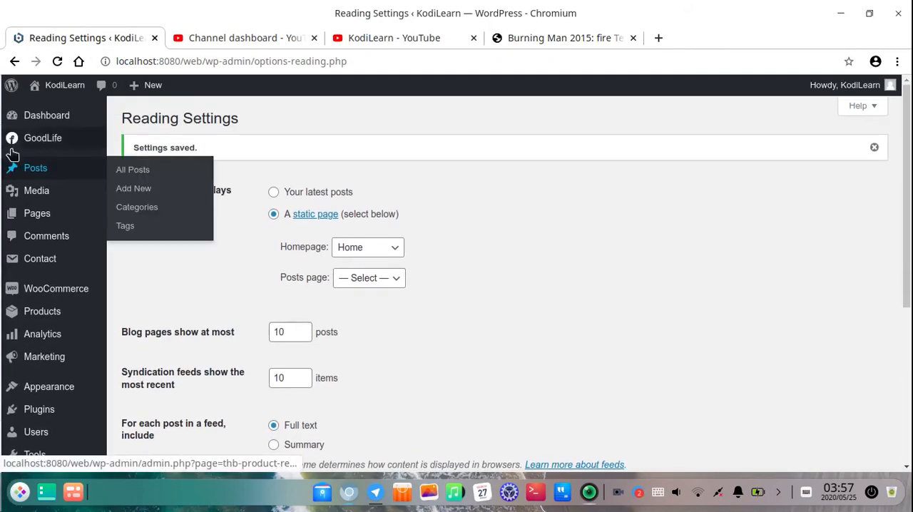
left_click(173, 197)
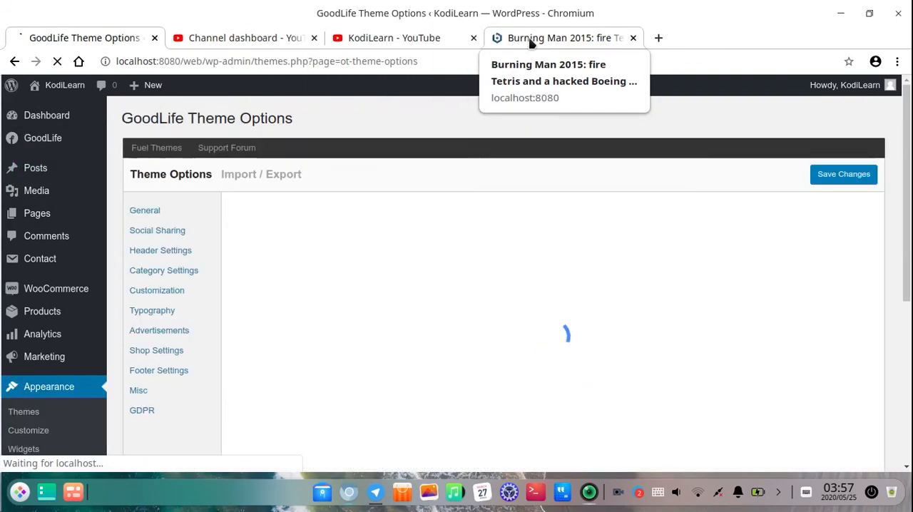
left_click(530, 39)
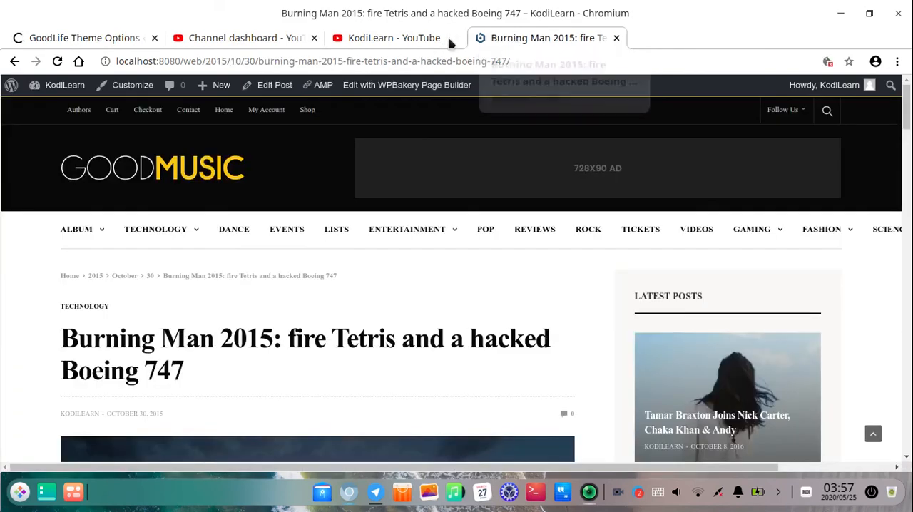
left_click_drag(492, 40, 173, 36)
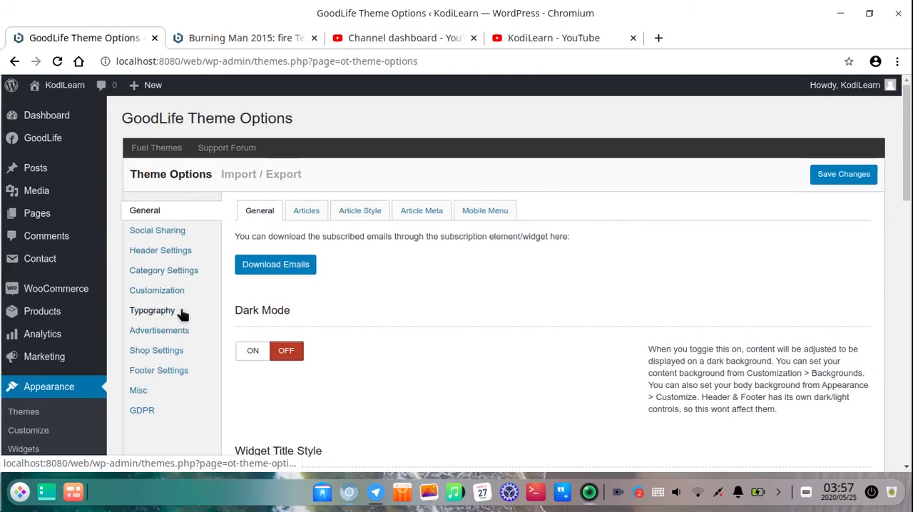
Examine the general Advertisements settings in the GoodLife theme options, including Page Skin Content and Header Ad
left_click(170, 336)
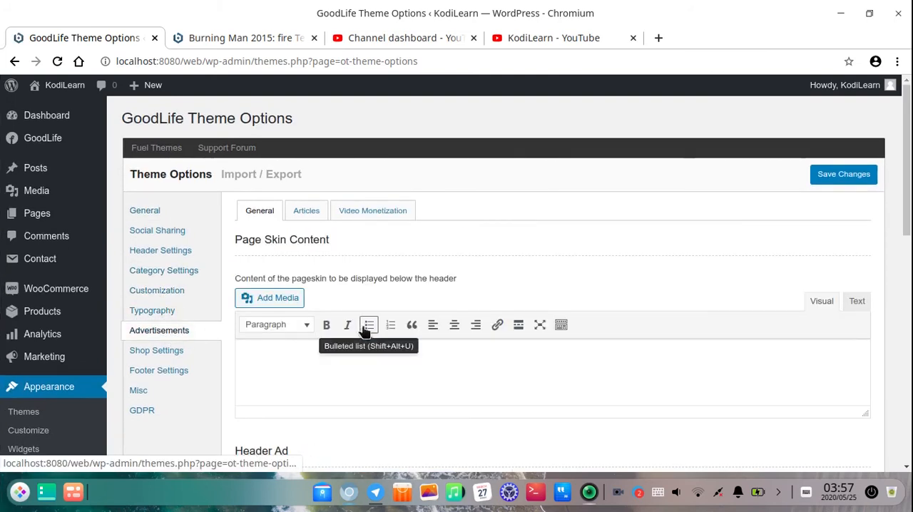
scroll(335, 325, "down", 3)
scroll(407, 333, "down", 2)
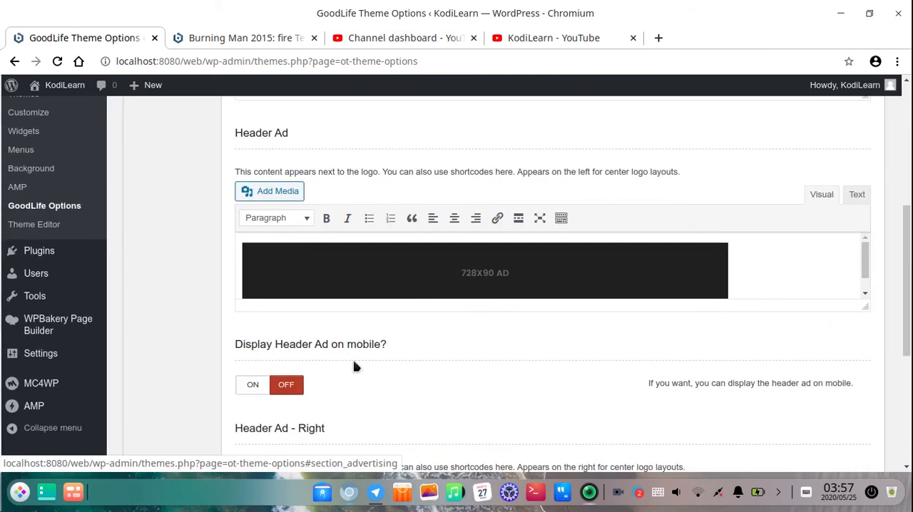
scroll(355, 366, "down", 3)
scroll(285, 302, "up", 2)
scroll(288, 302, "up", 5)
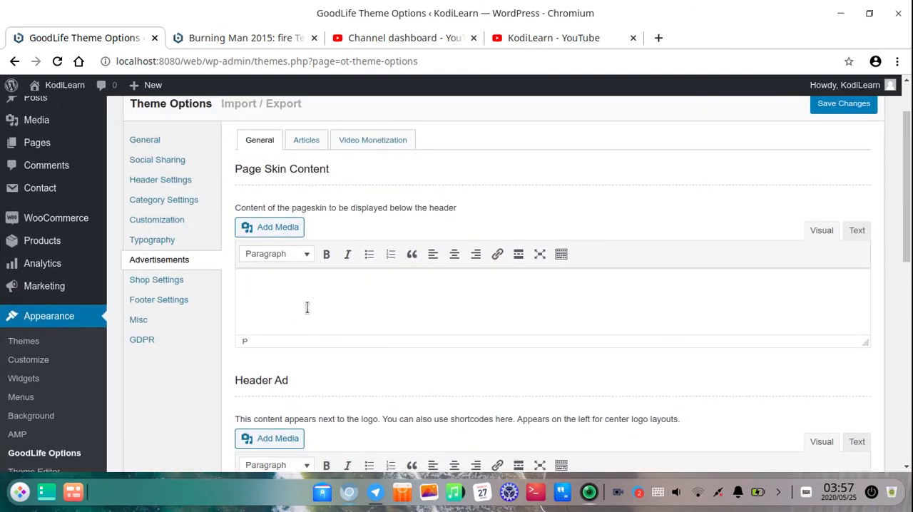
scroll(455, 364, "down", 7)
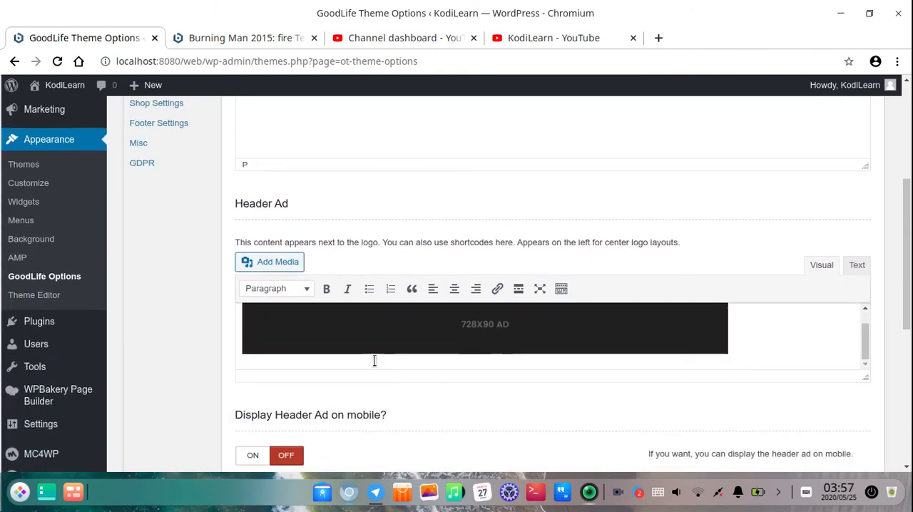
scroll(519, 228, "up", 10)
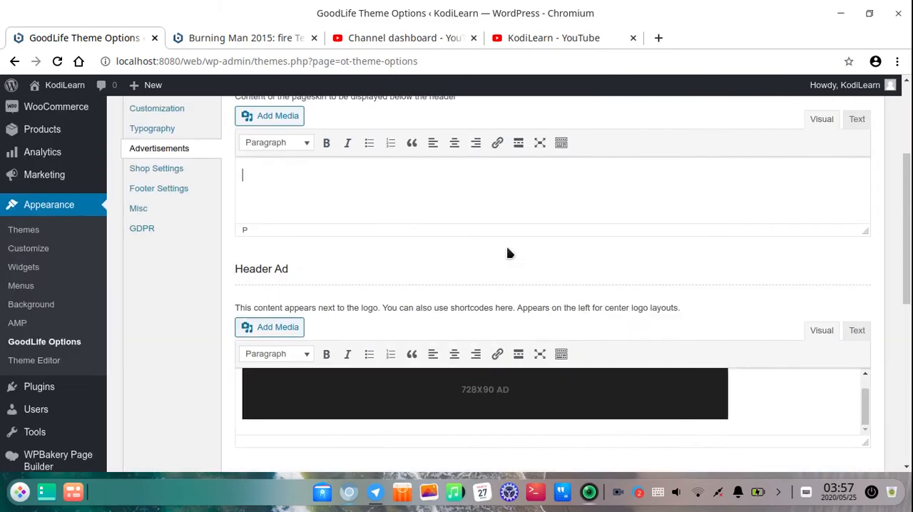
Return to the Burning Man 2015 article and review its header, body text, images and sidebar
left_click(267, 32)
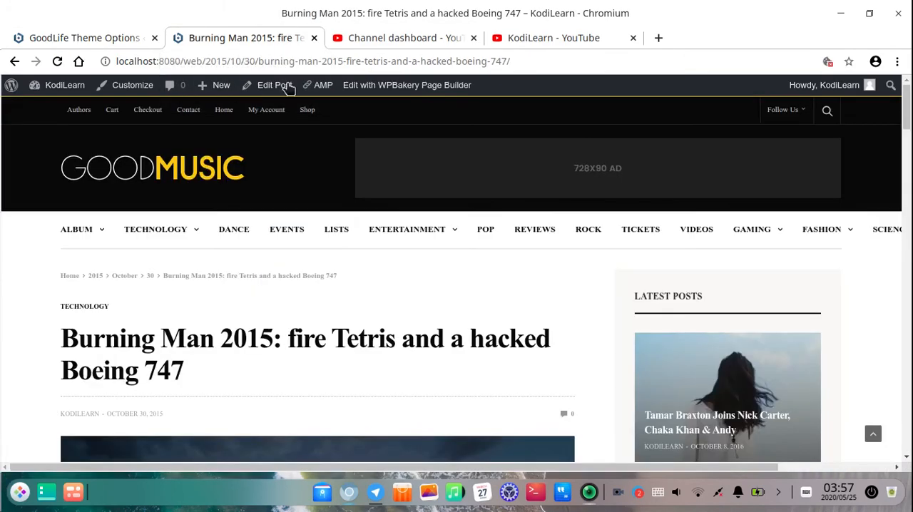
scroll(338, 363, "down", 10)
scroll(352, 318, "down", 9)
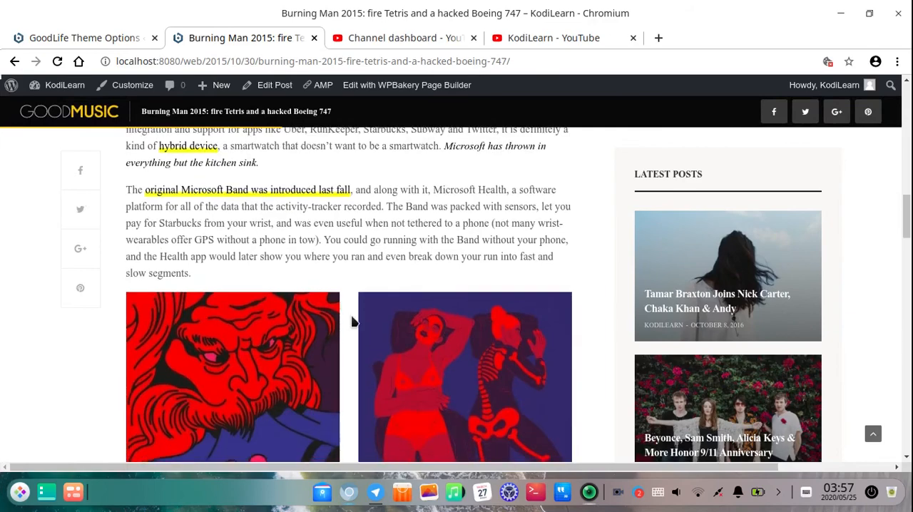
scroll(353, 320, "up", 9)
scroll(353, 322, "up", 10)
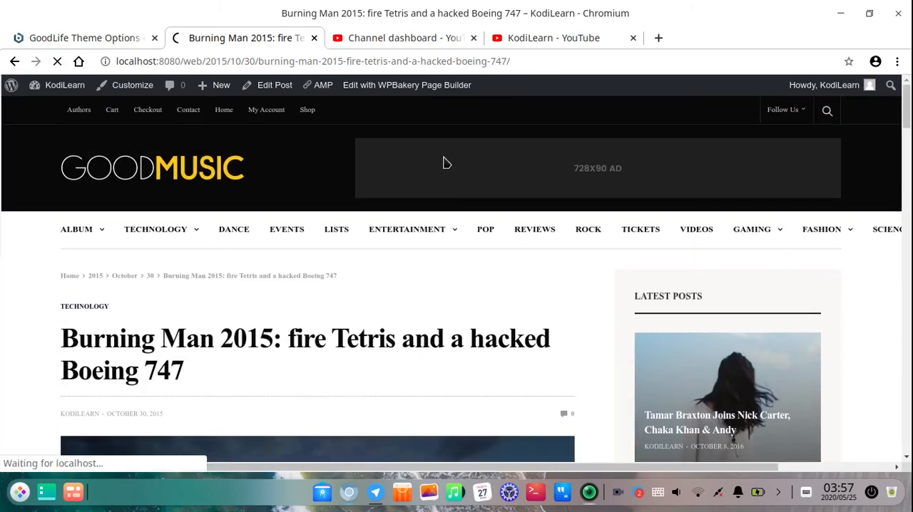
Go back to the site's Home page and review its Album and Top Reviews sections, ad area and Entertainment submenu
left_click(224, 110)
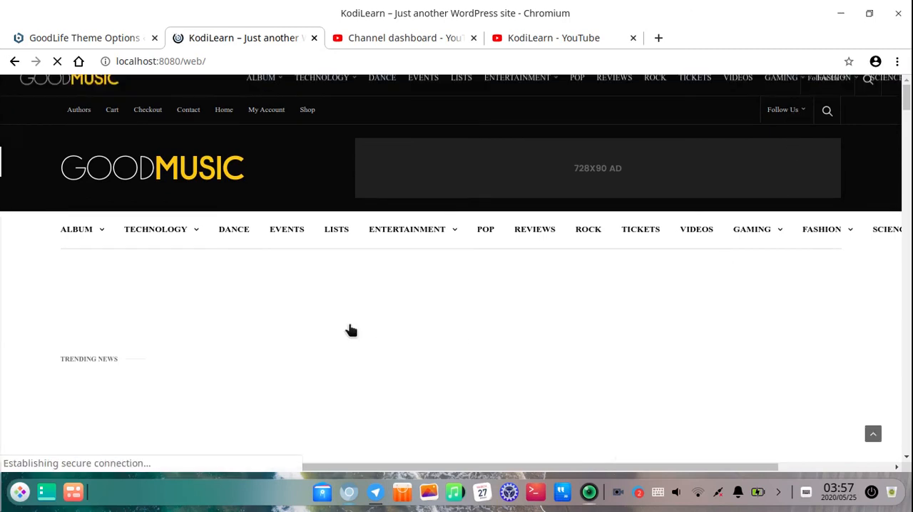
scroll(167, 295, "down", 5)
scroll(338, 296, "down", 10)
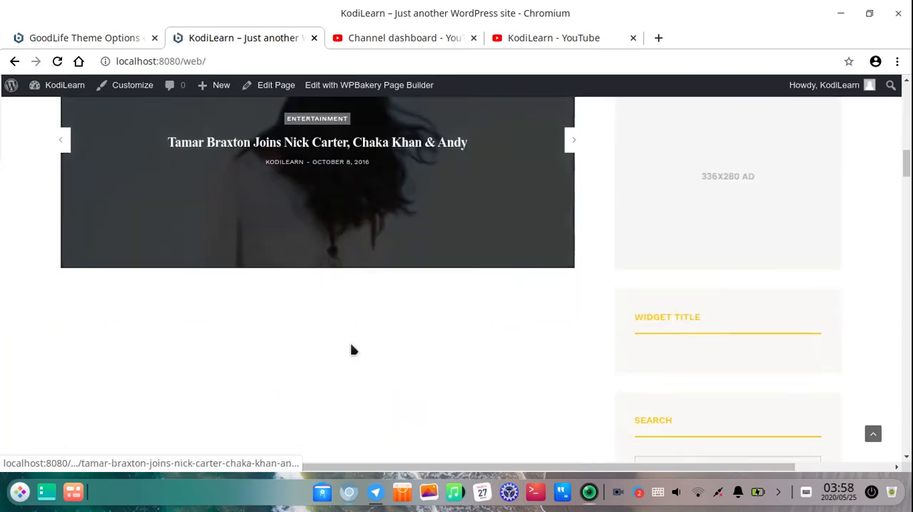
scroll(384, 294, "down", 2)
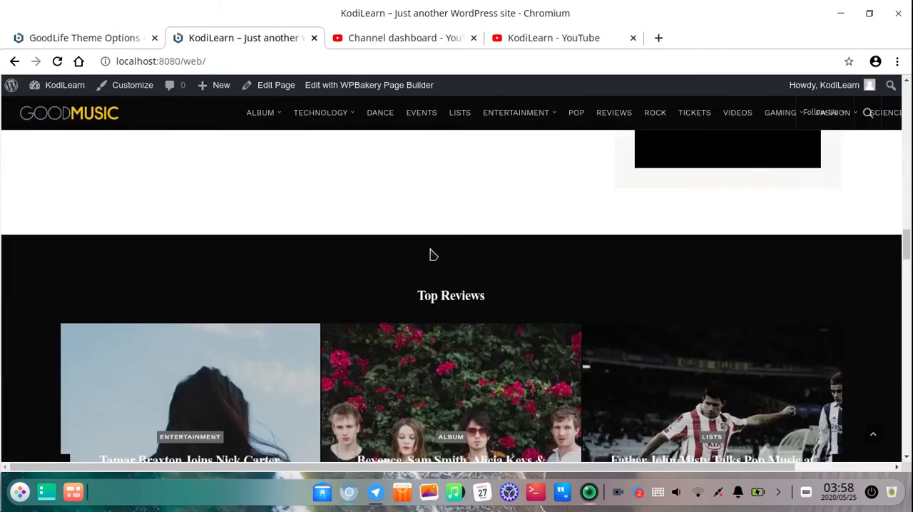
scroll(431, 253, "up", 10)
scroll(444, 268, "up", 15)
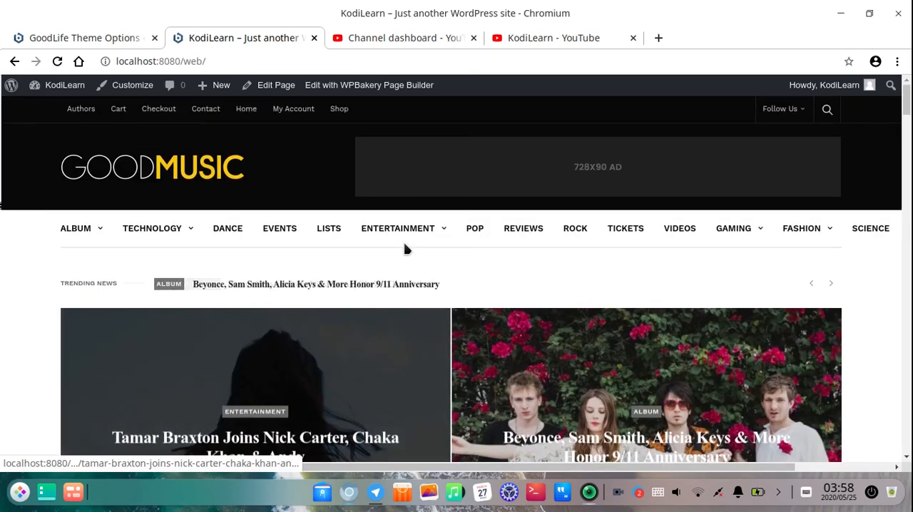
mouse_move(398, 232)
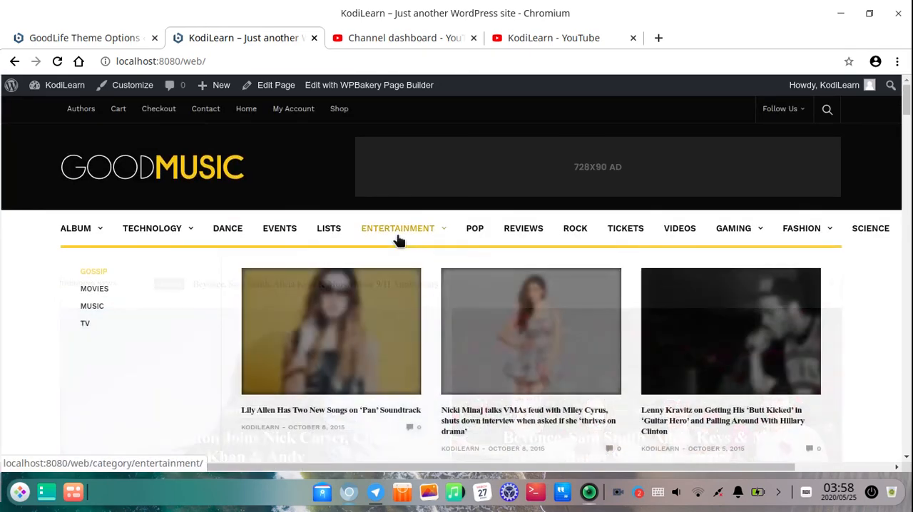